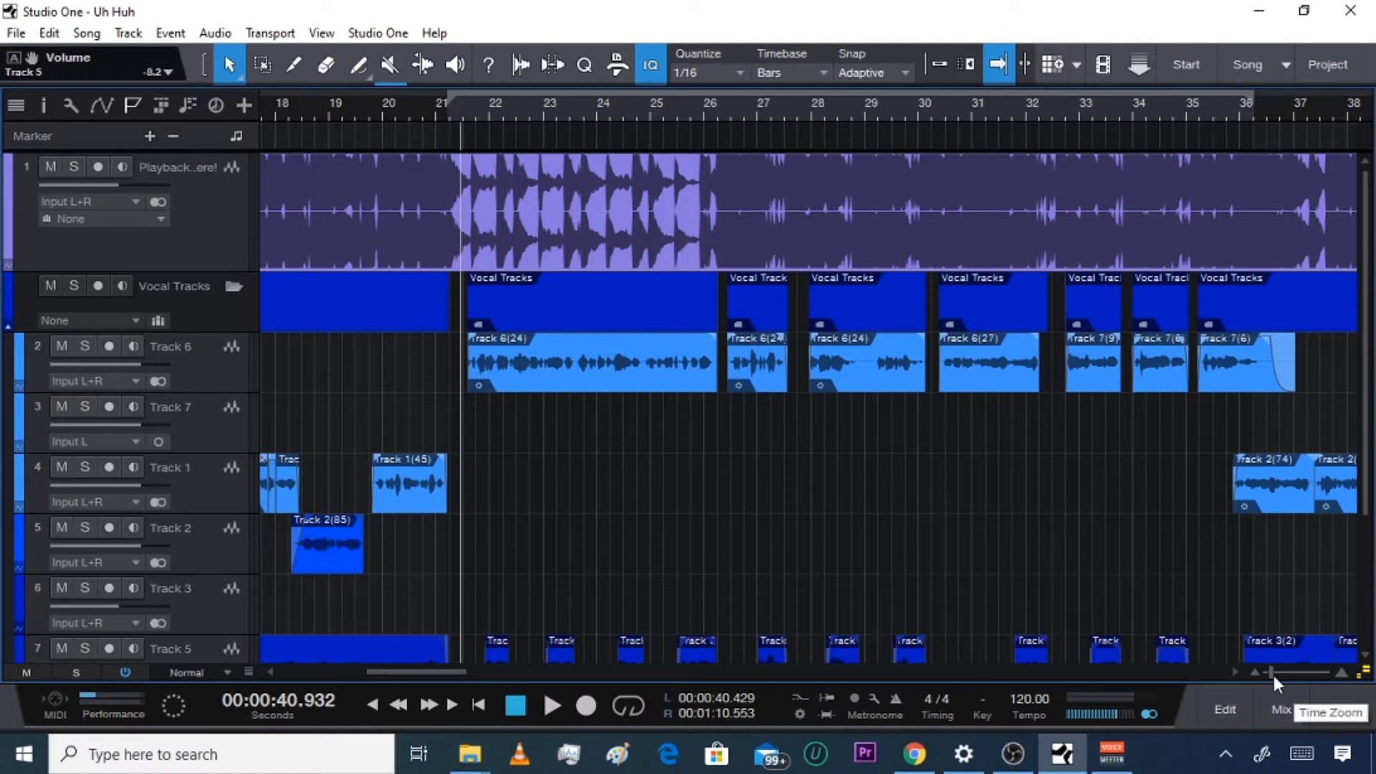
Select Track 6 as the track to edit and mute Track 5
{"action": "left_click", "coordinate": [212, 380]}
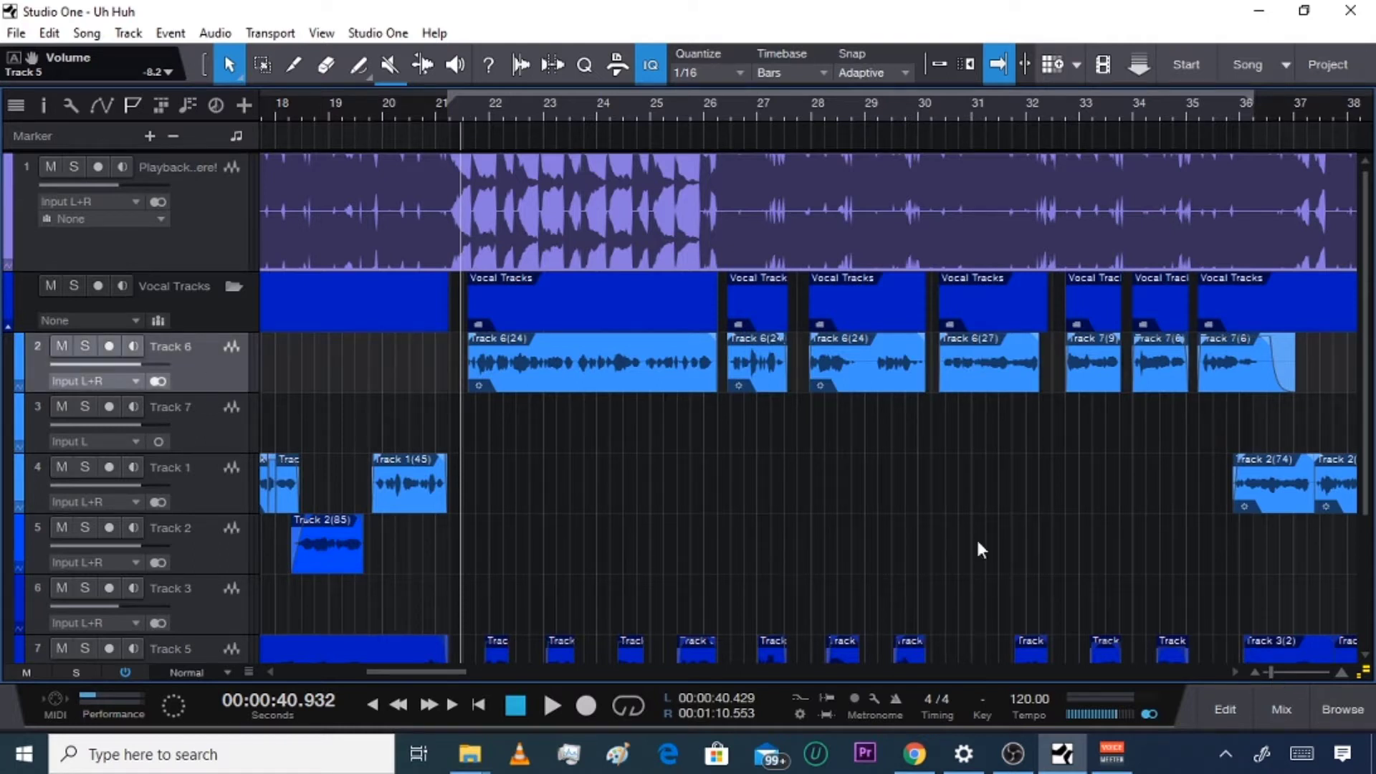
{"action": "left_click_drag", "start_coordinate": [1275, 673], "coordinate": [1287, 672]}
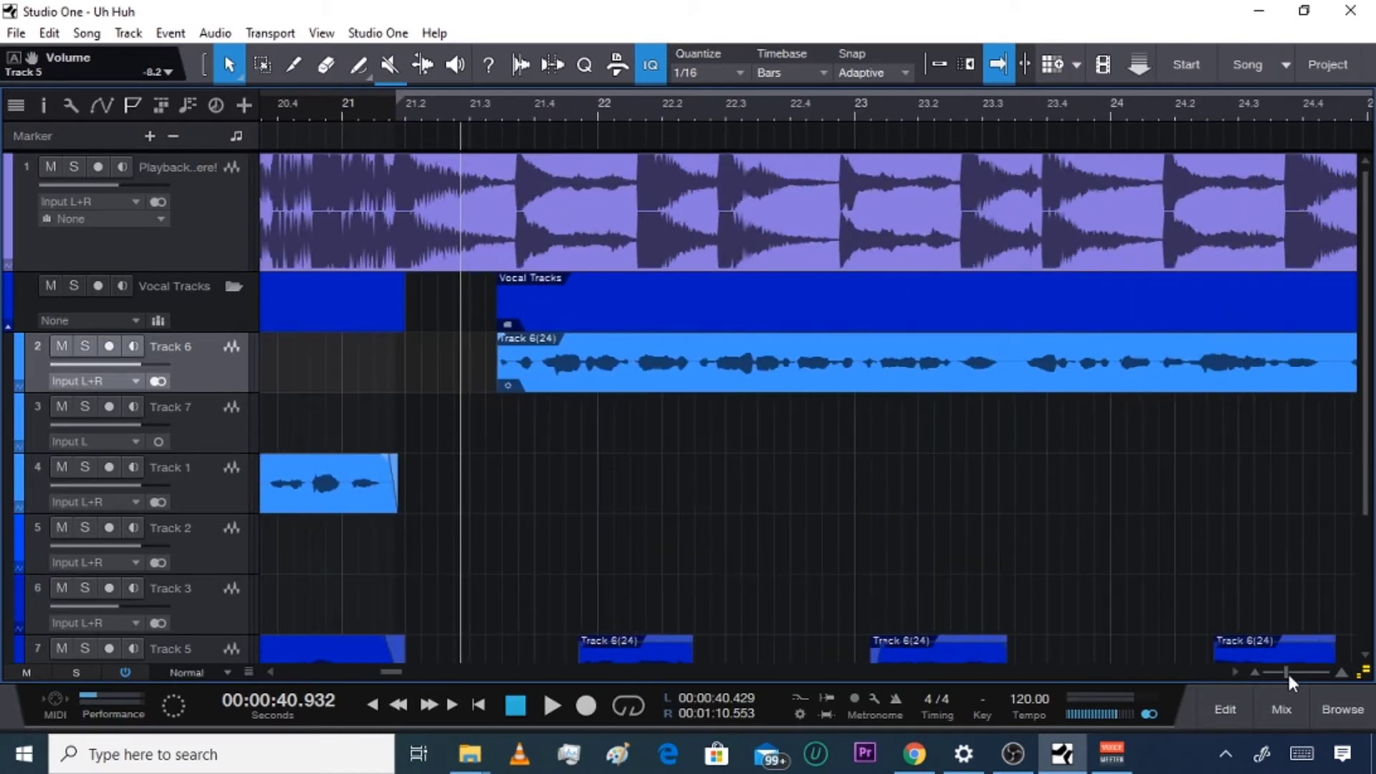
{"action": "left_click", "coordinate": [61, 648]}
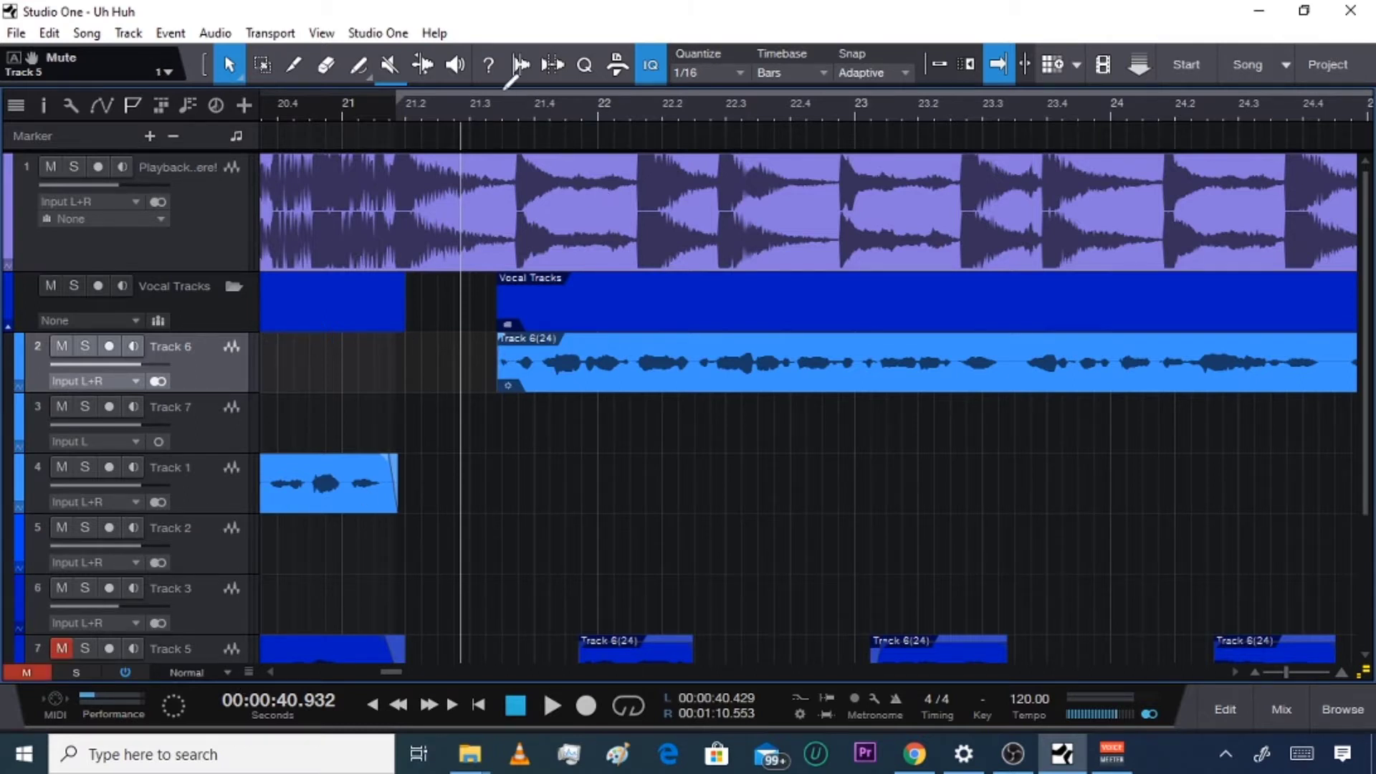
Audition the start of the Track 6 vocal clip and split it with the Split tool right at bar 22
{"action": "left_click", "coordinate": [291, 68]}
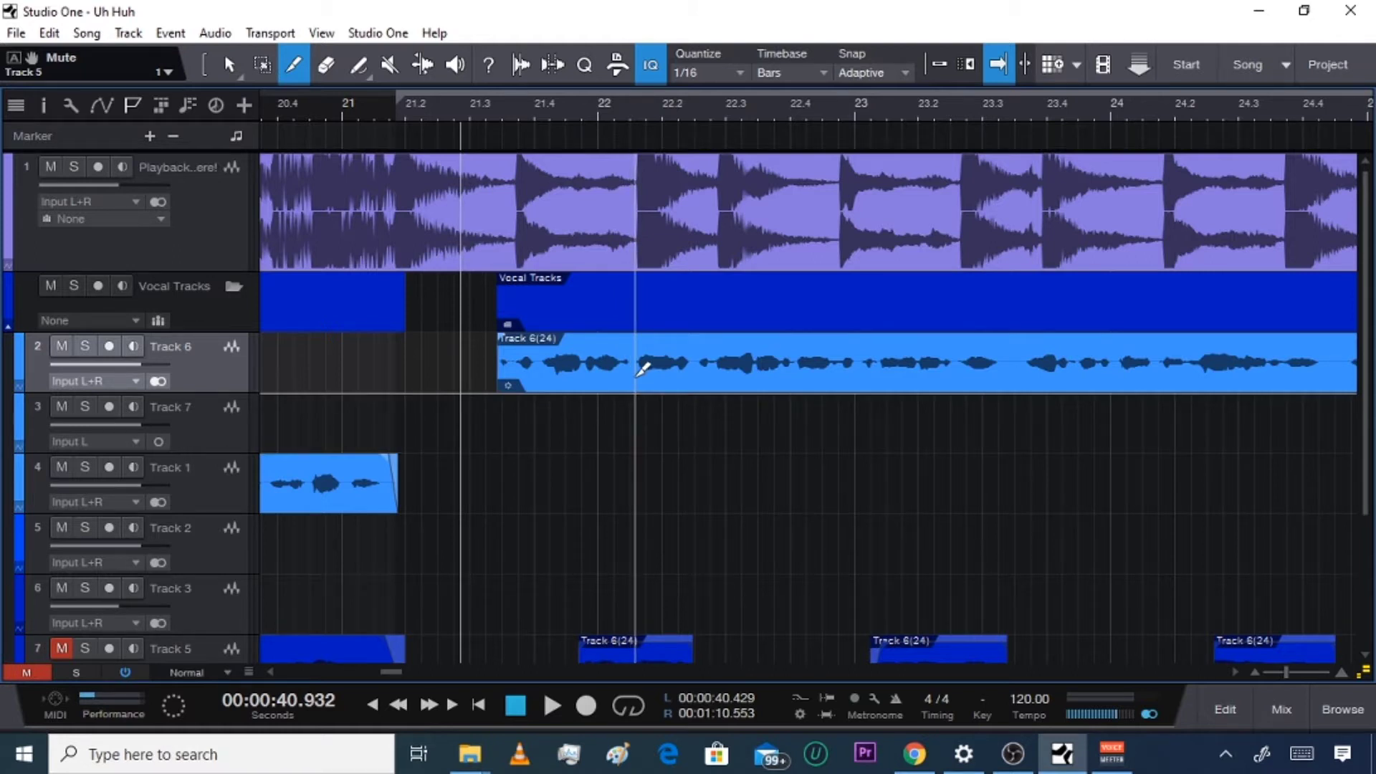
{"action": "key", "text": "space"}
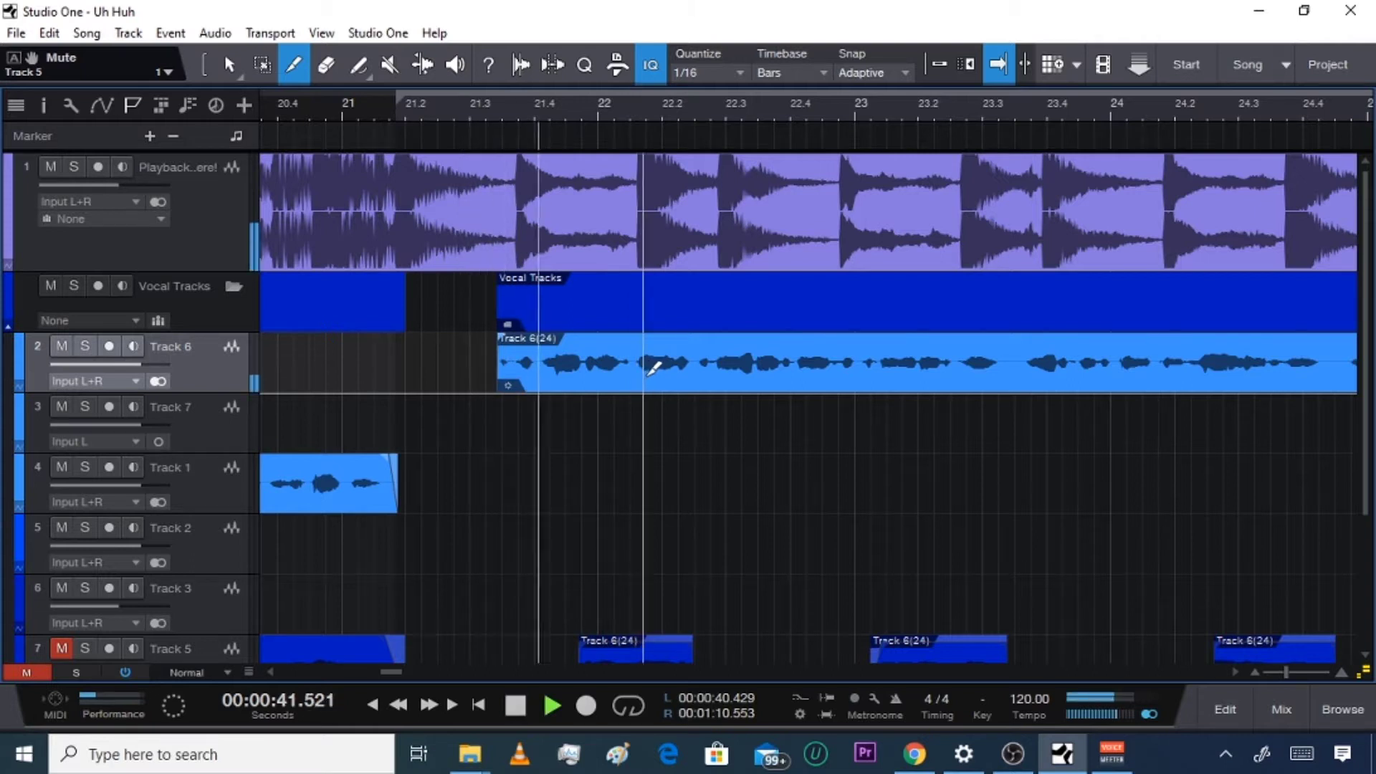
{"action": "key", "text": "space"}
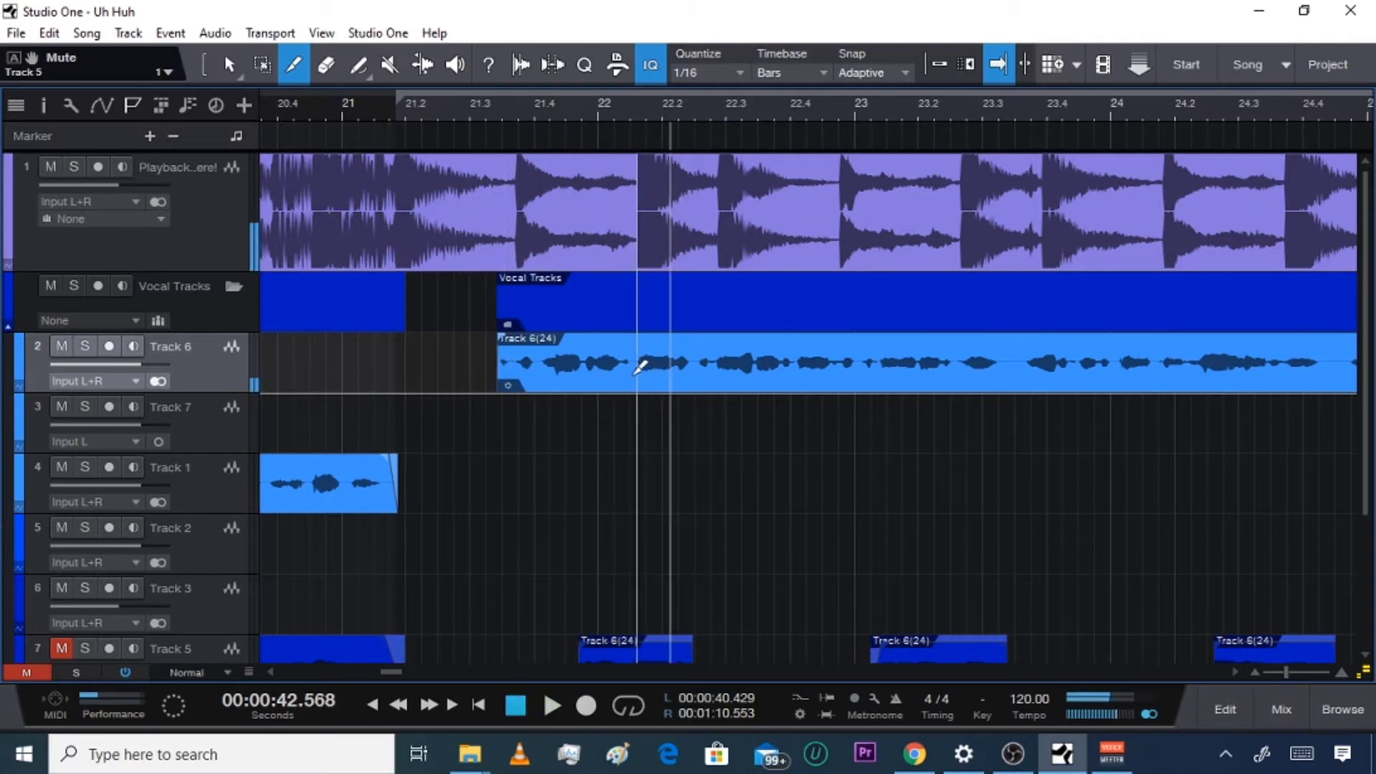
{"action": "left_click", "coordinate": [553, 98]}
{"action": "key", "text": "space"}
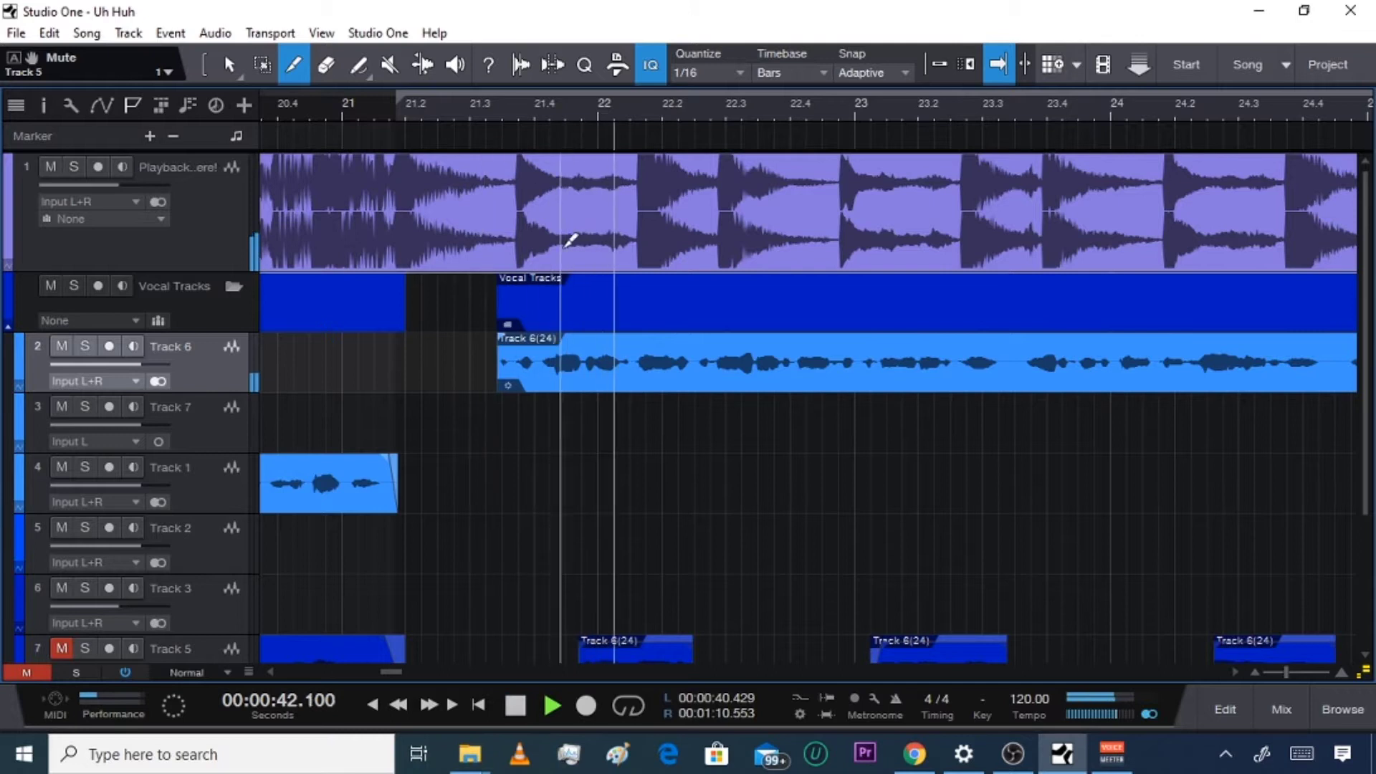
{"action": "left_click", "coordinate": [583, 106]}
{"action": "key", "text": "space"}
{"action": "key", "text": "space"}
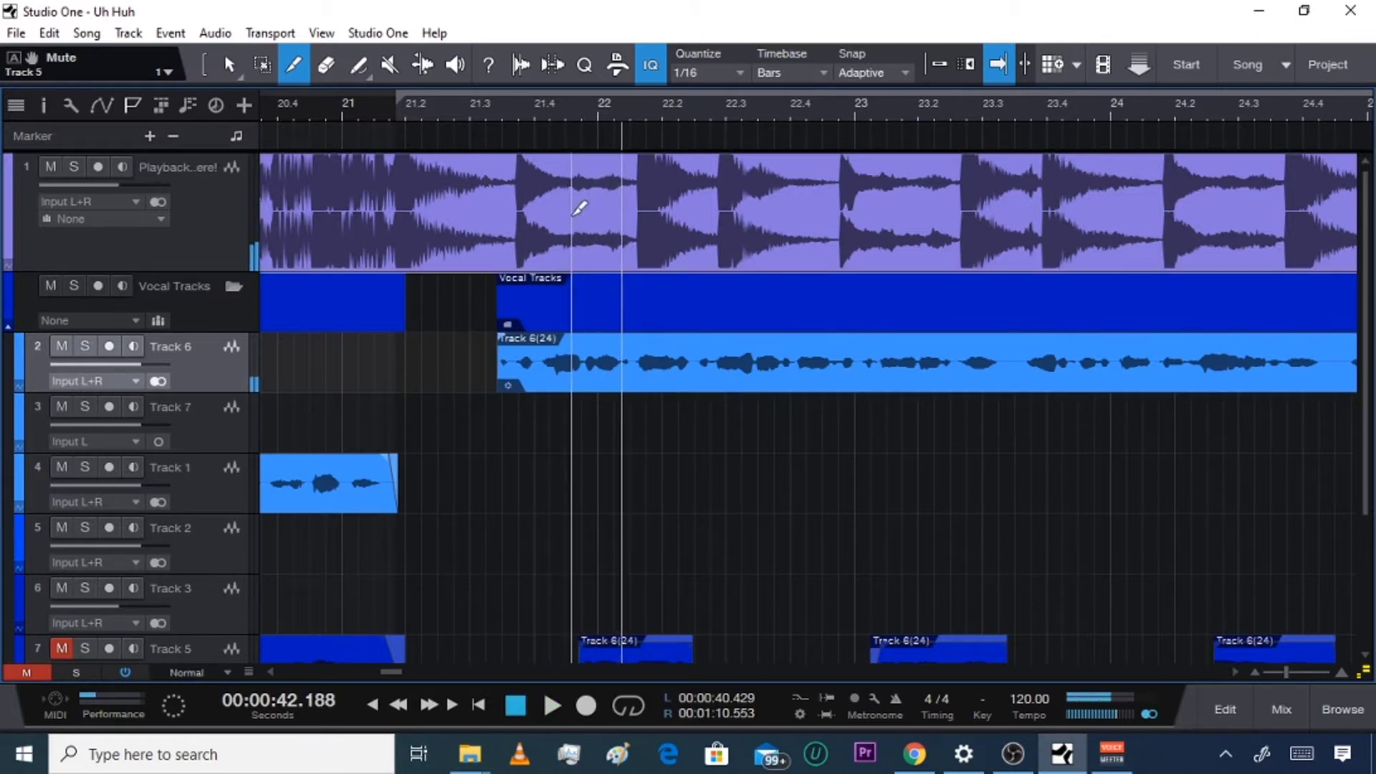
{"action": "left_click", "coordinate": [600, 371]}
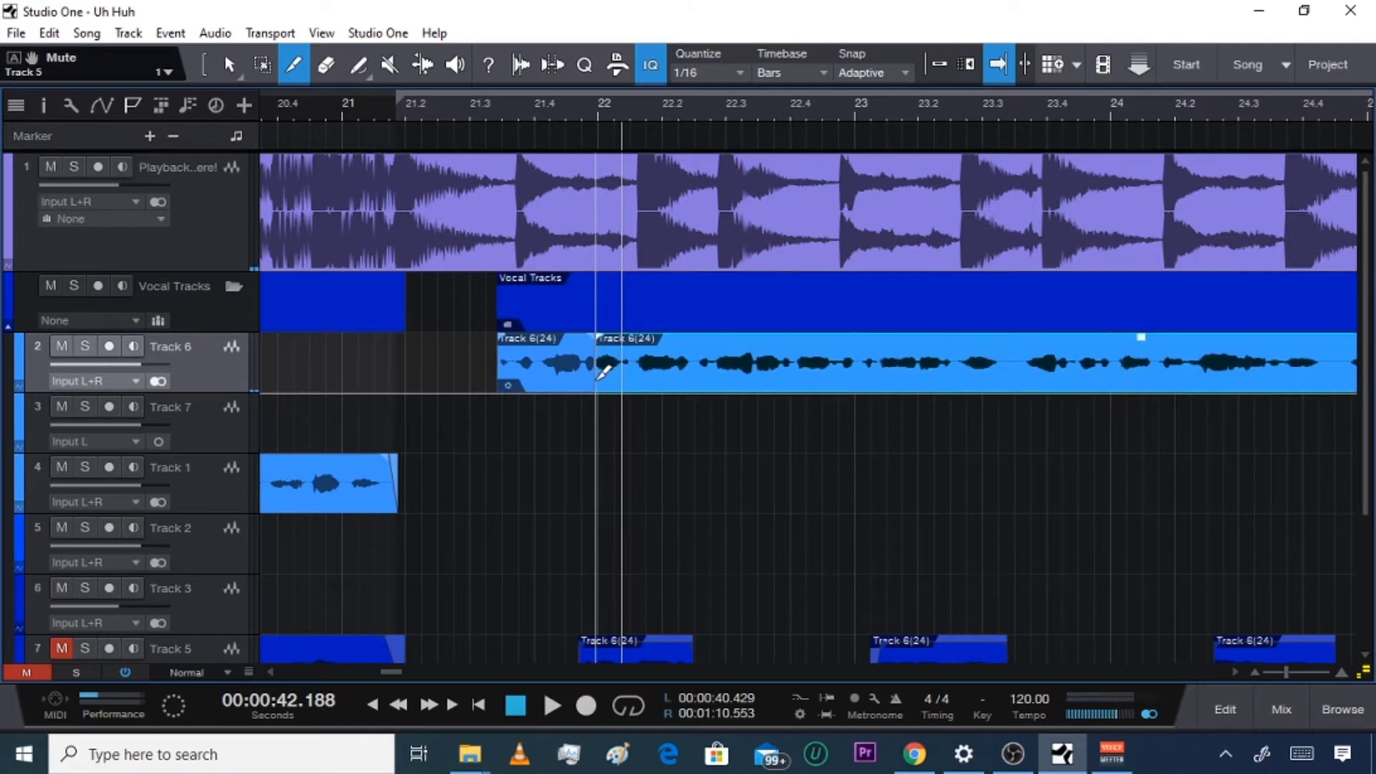
Audition the Track 6 vocal through bar 23 and split it at 23.2, between 23.3 and 23.4, and midway between 22.2 and 22.3
{"action": "key", "text": "space"}
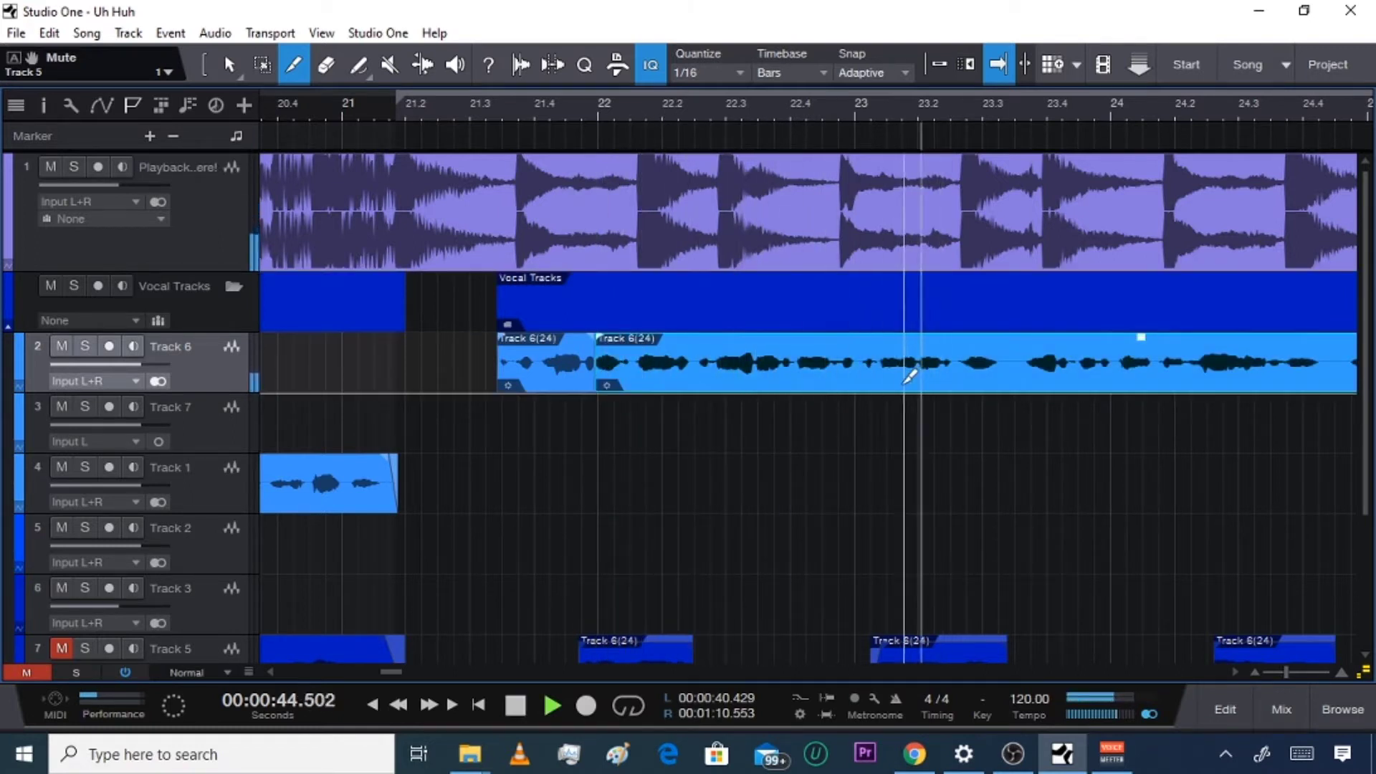
{"action": "key", "text": "space"}
{"action": "left_click", "coordinate": [785, 102]}
{"action": "key", "text": "space"}
{"action": "key", "text": "space"}
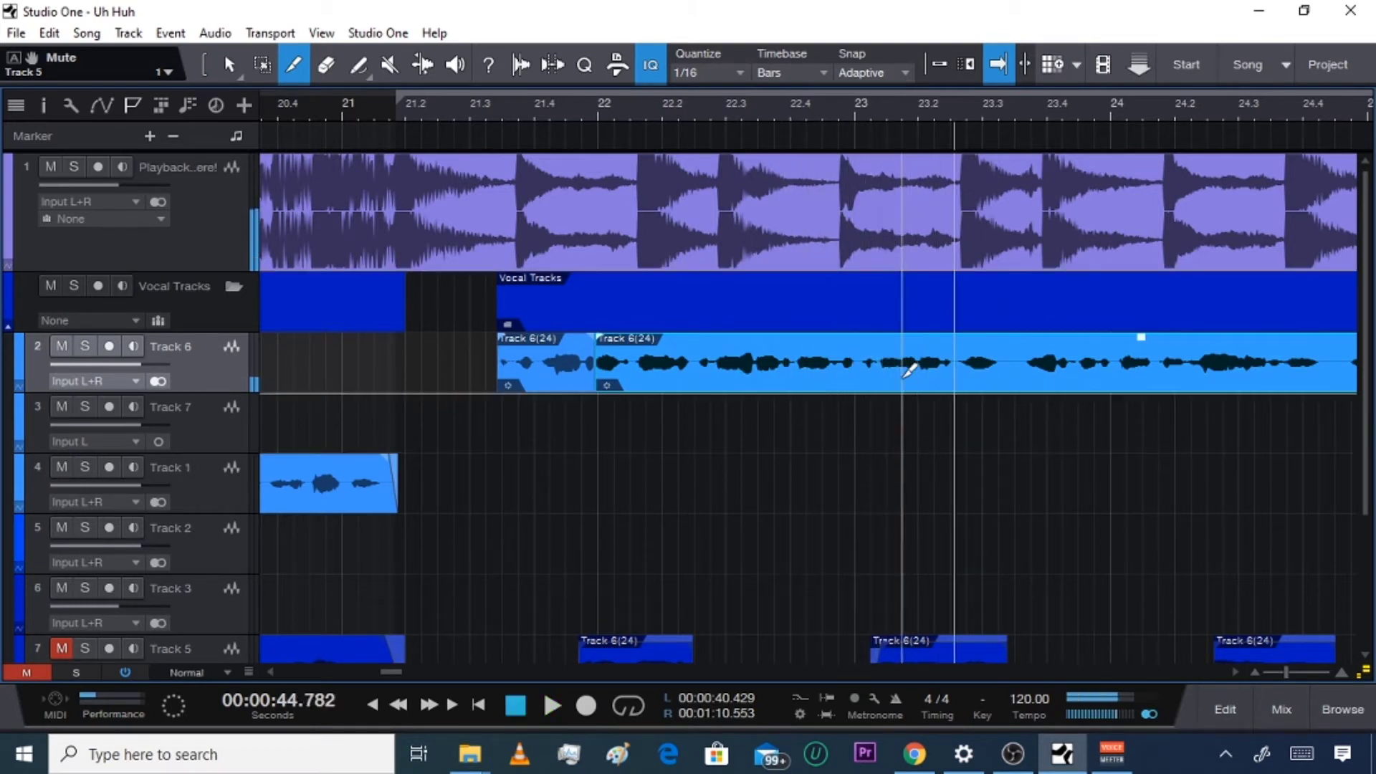
{"action": "left_click", "coordinate": [923, 106]}
{"action": "left_click", "coordinate": [916, 108]}
{"action": "key", "text": "space"}
{"action": "key", "text": "space"}
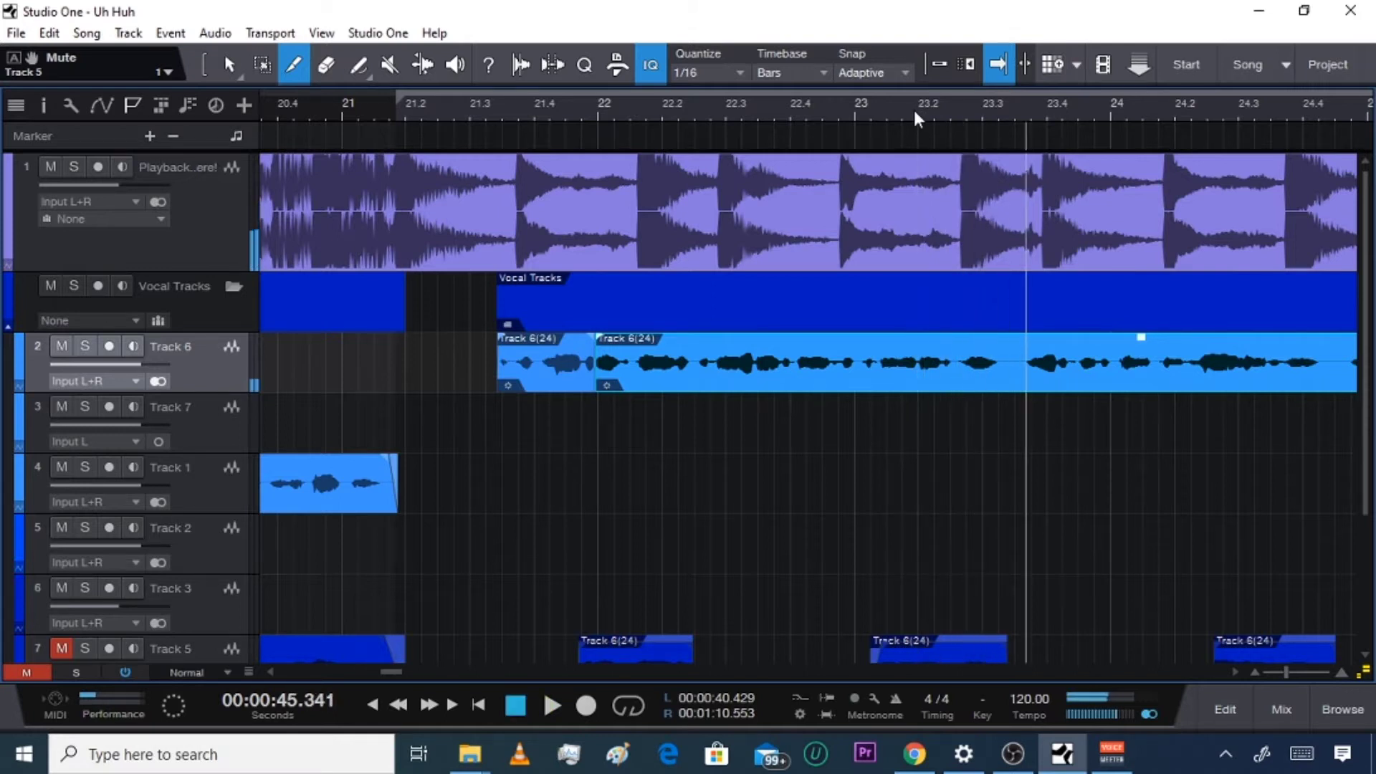
{"action": "left_click", "coordinate": [920, 352]}
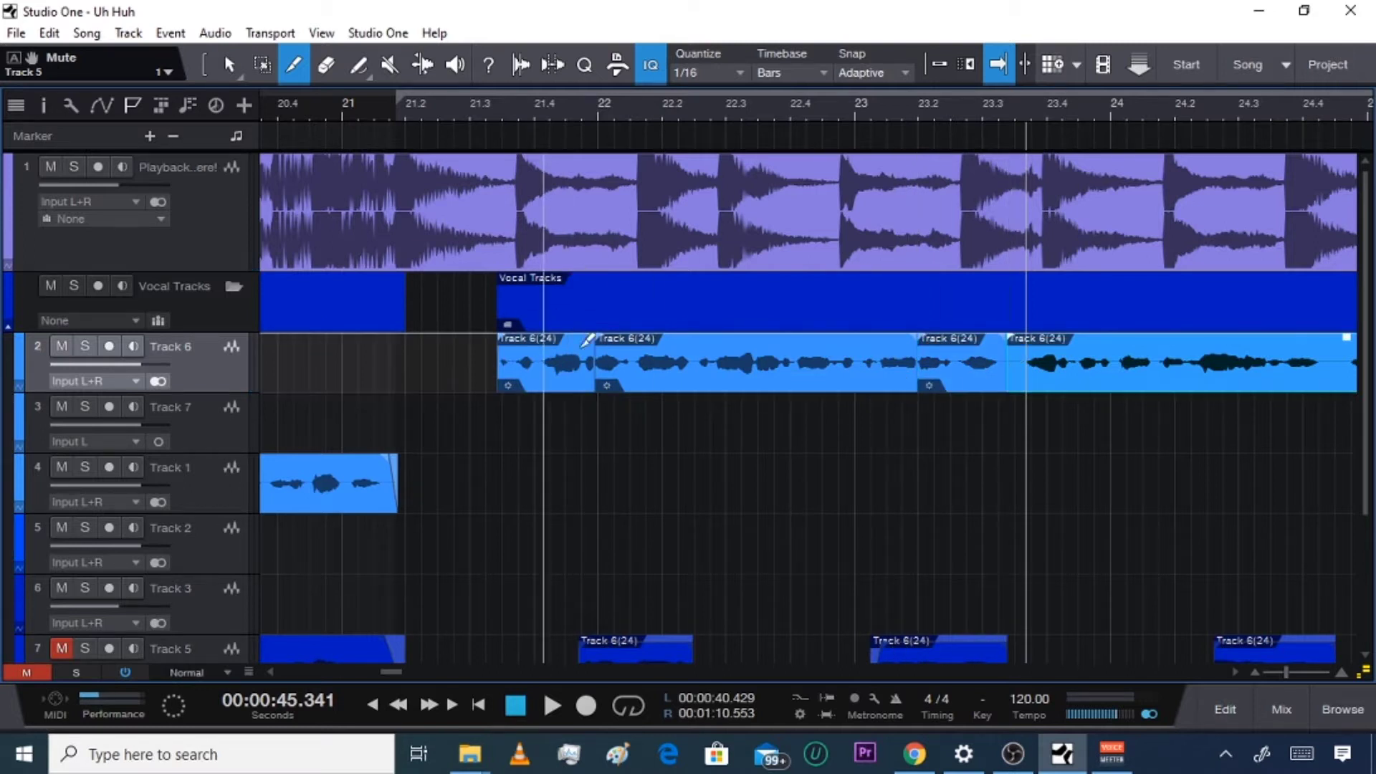
{"action": "left_click", "coordinate": [697, 372]}
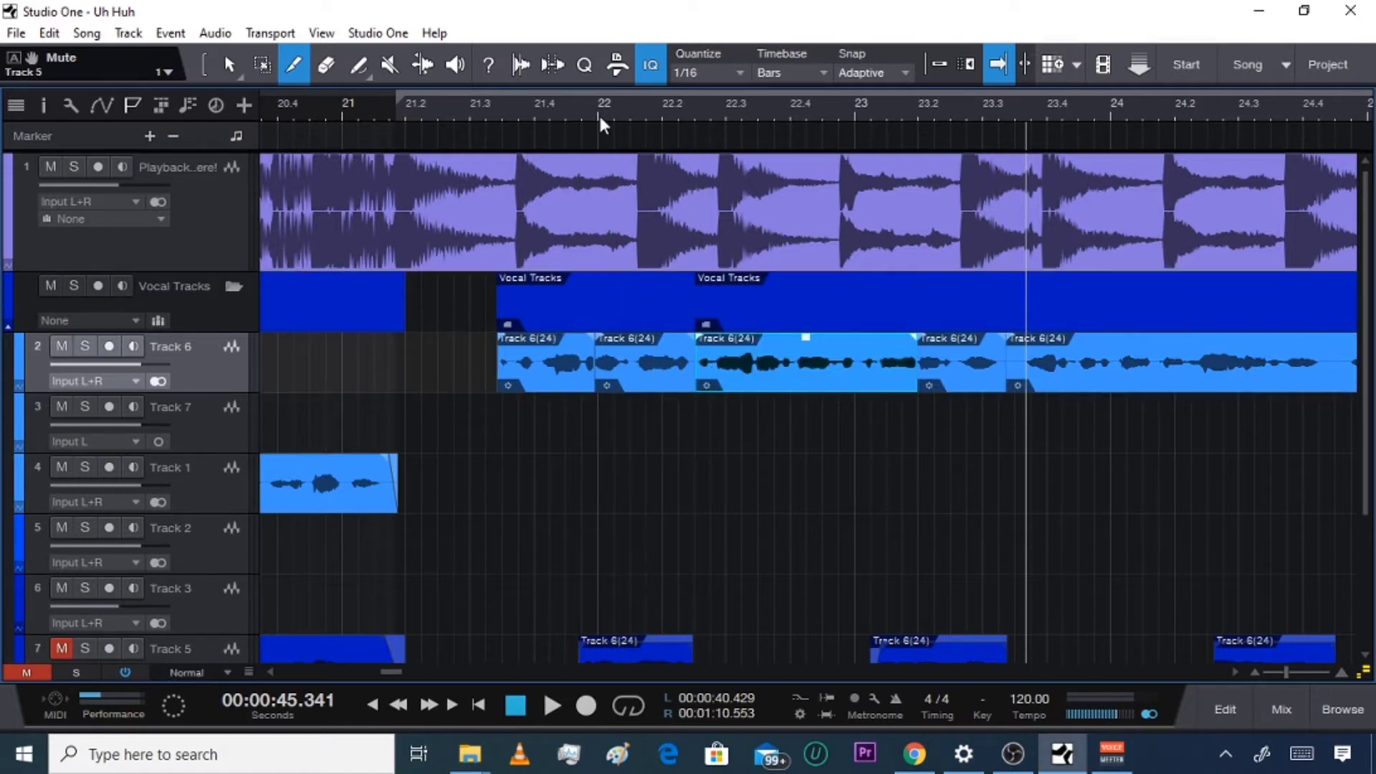
Audition the Track 6 vocal through bar 24 and split it just before 24.2 and between 24.4 and bar 25
{"action": "left_click_drag", "start_coordinate": [599, 113], "coordinate": [605, 142]}
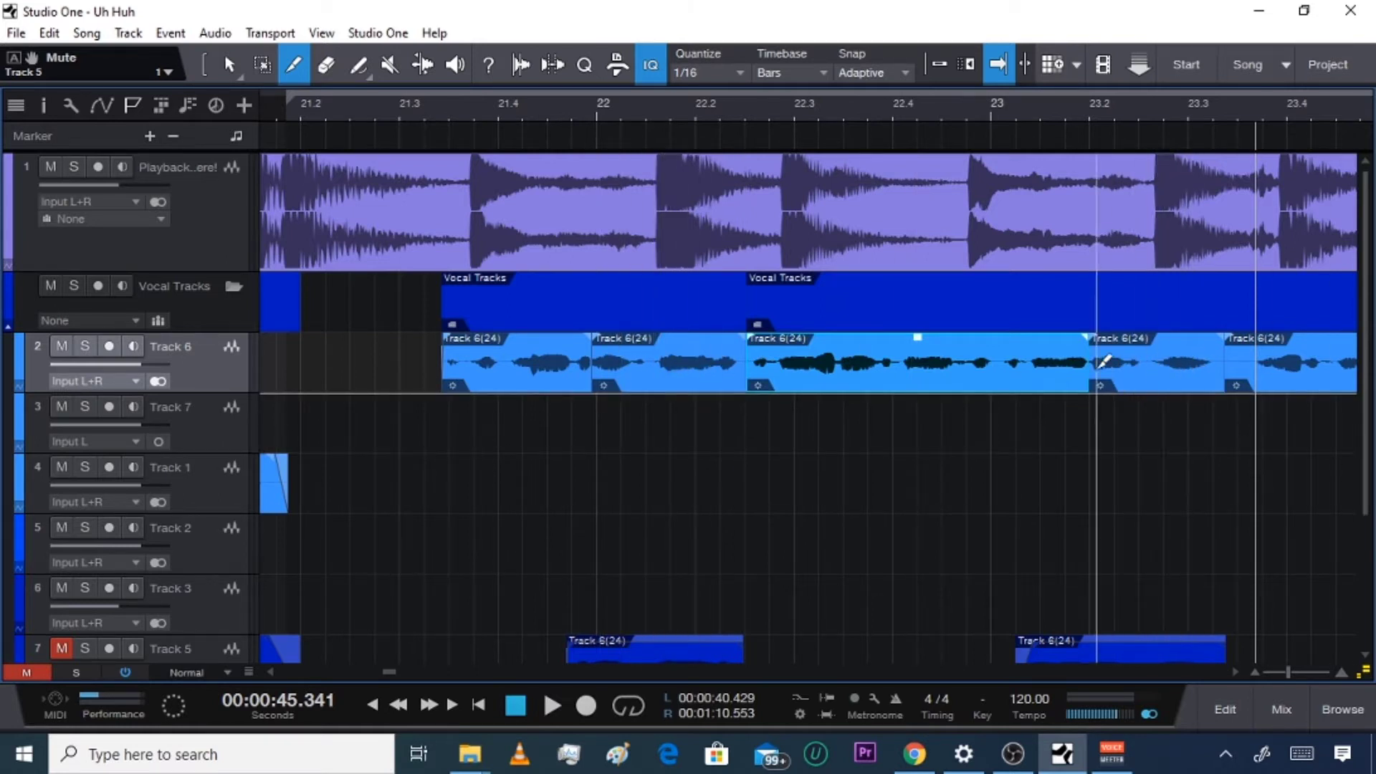
{"action": "left_click", "coordinate": [1234, 673]}
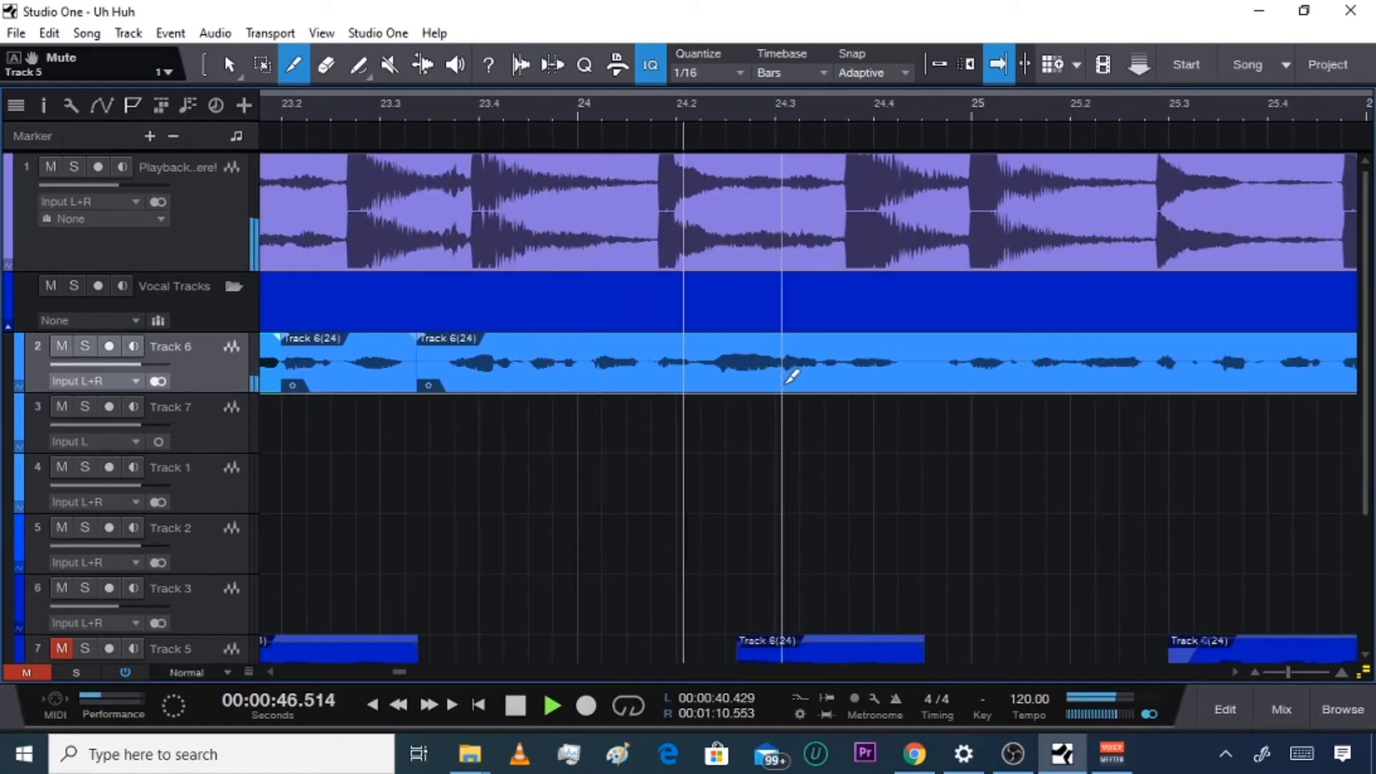
{"action": "key", "text": "space"}
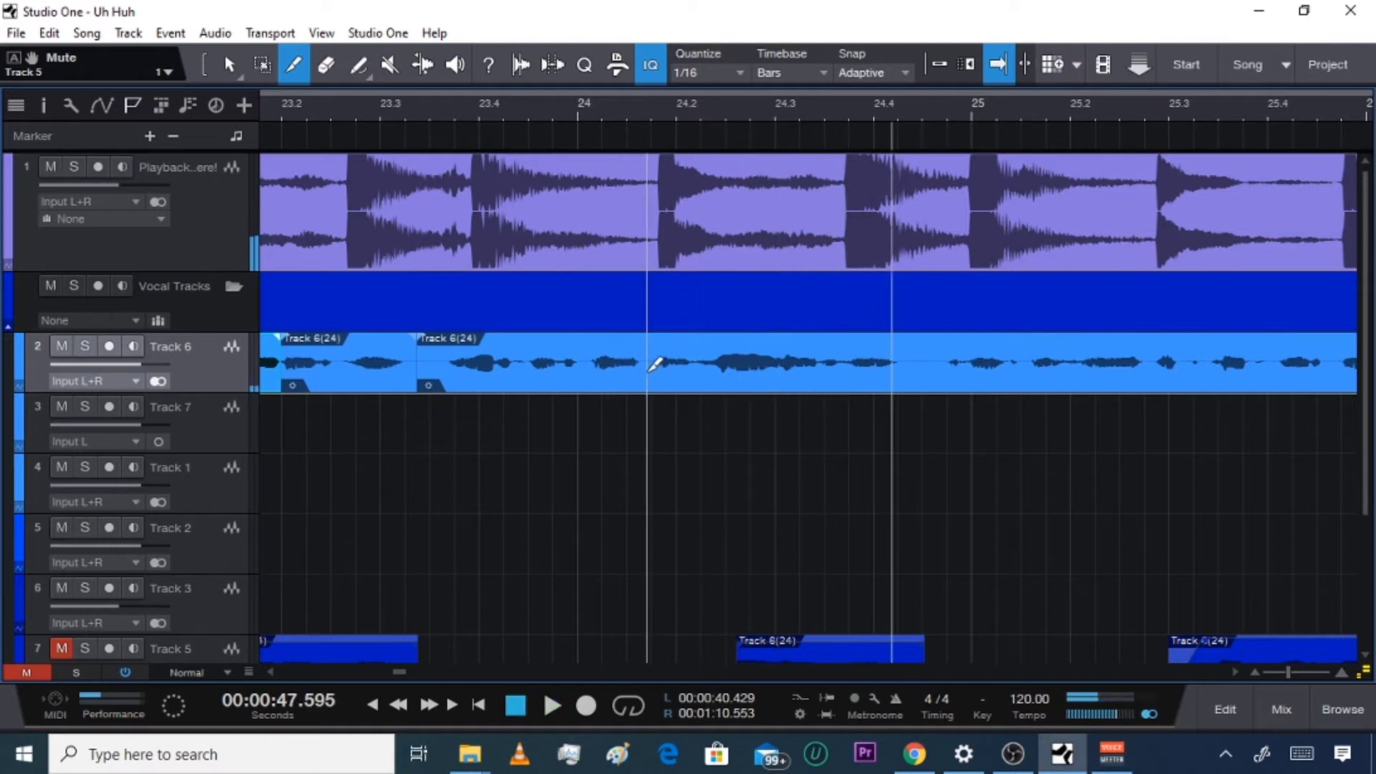
{"action": "left_click", "coordinate": [648, 367]}
{"action": "left_click", "coordinate": [907, 359]}
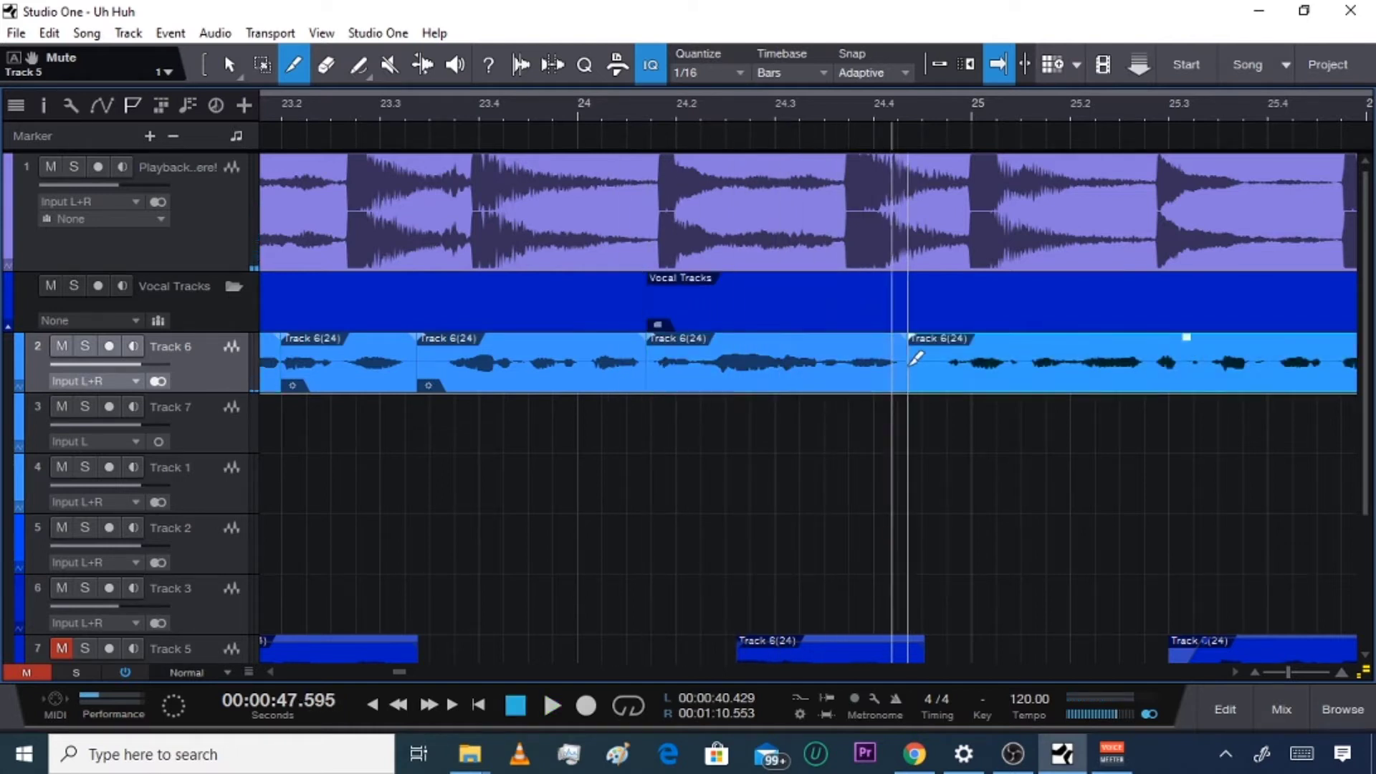
Play the Track 6 vocal through bar 25 and split it just before 25.3
{"action": "left_click", "coordinate": [1233, 673]}
{"action": "left_click", "coordinate": [1233, 674]}
{"action": "key", "text": "space"}
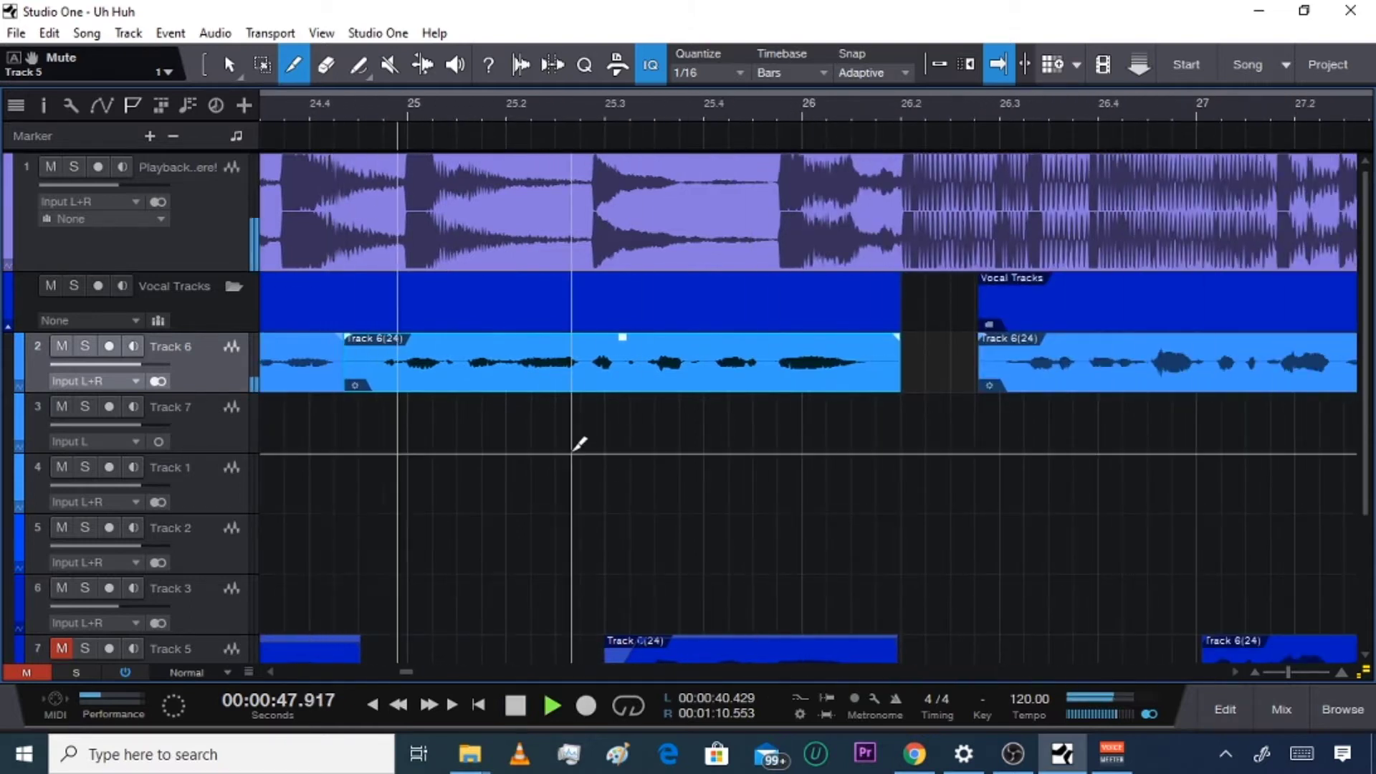
{"action": "key", "text": "space"}
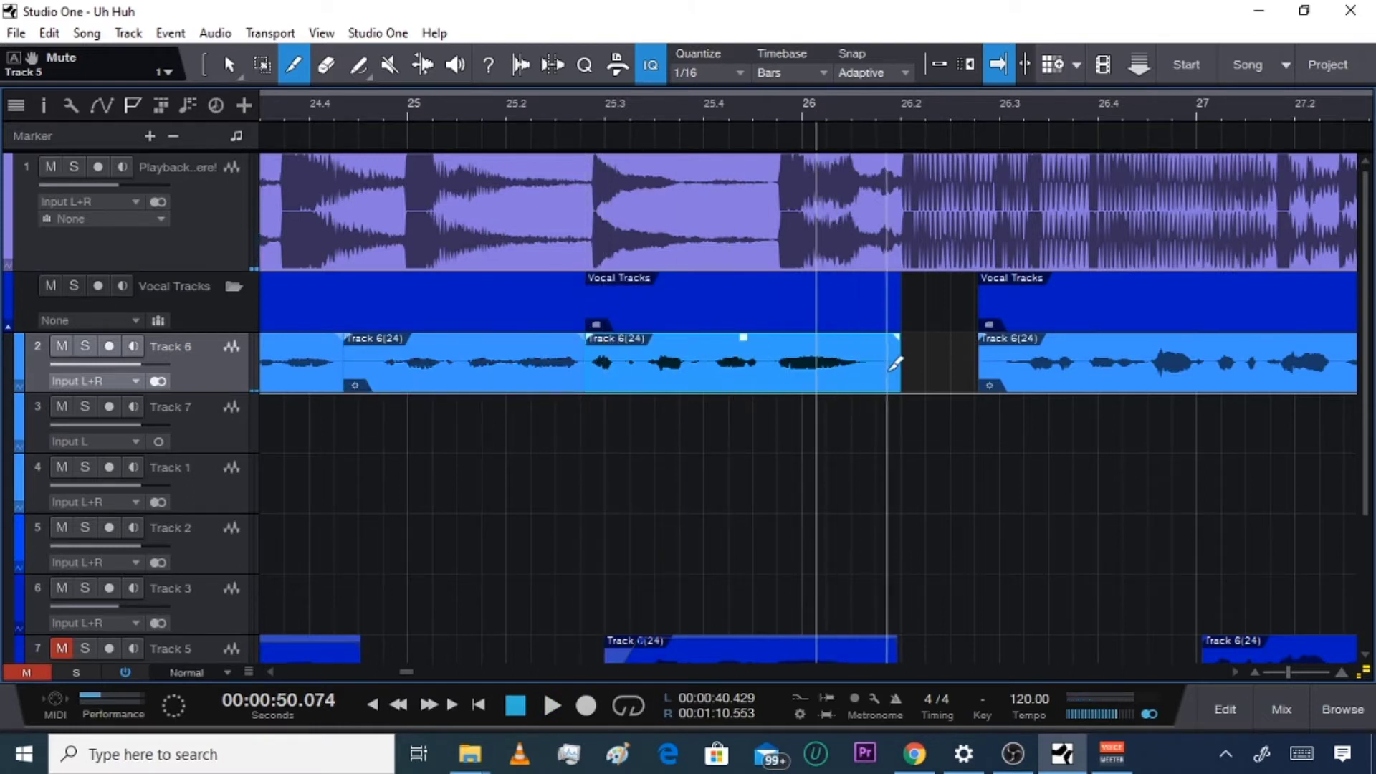
Play the Track 6 clip that starts before 26.3 and split it just after bar 27
{"action": "left_click", "coordinate": [1231, 672]}
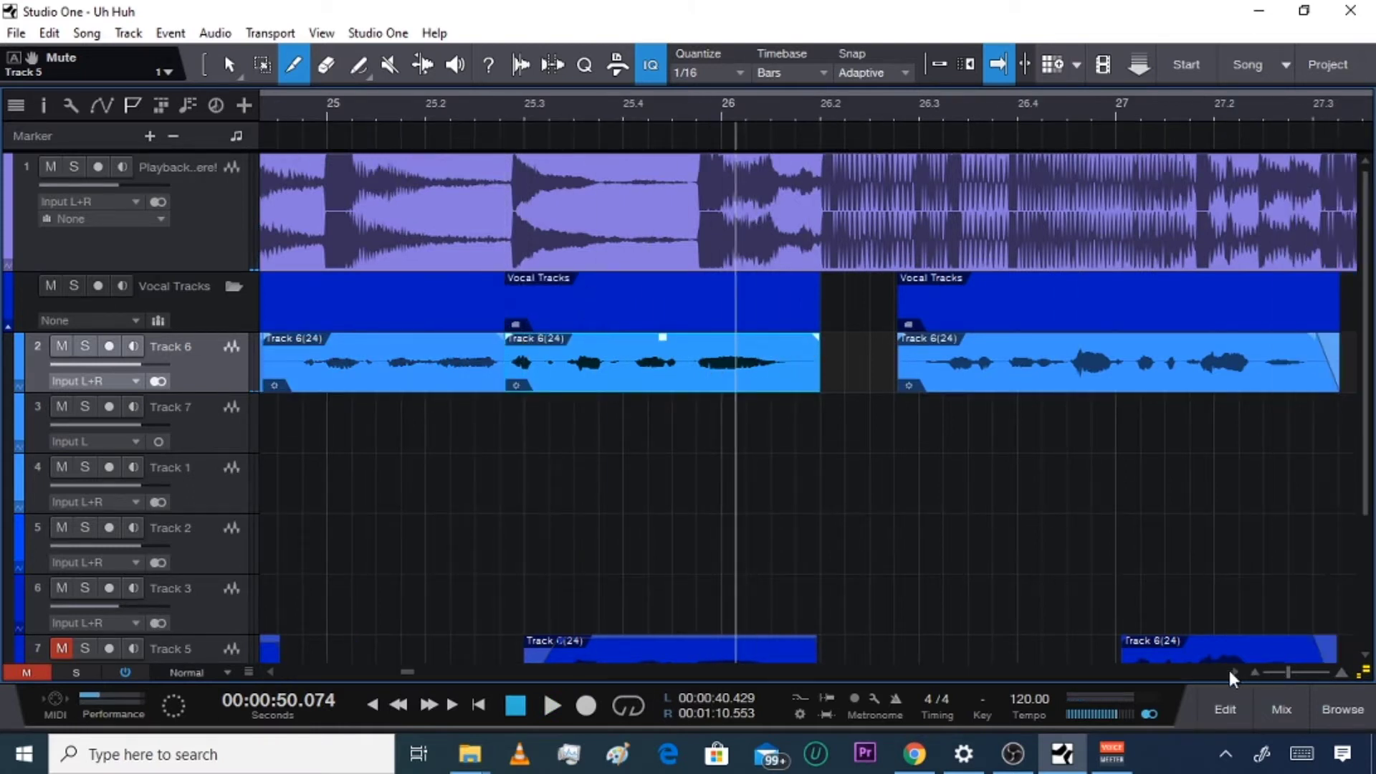
{"action": "left_click", "coordinate": [1231, 671]}
{"action": "left_click", "coordinate": [652, 102]}
{"action": "key", "text": "space"}
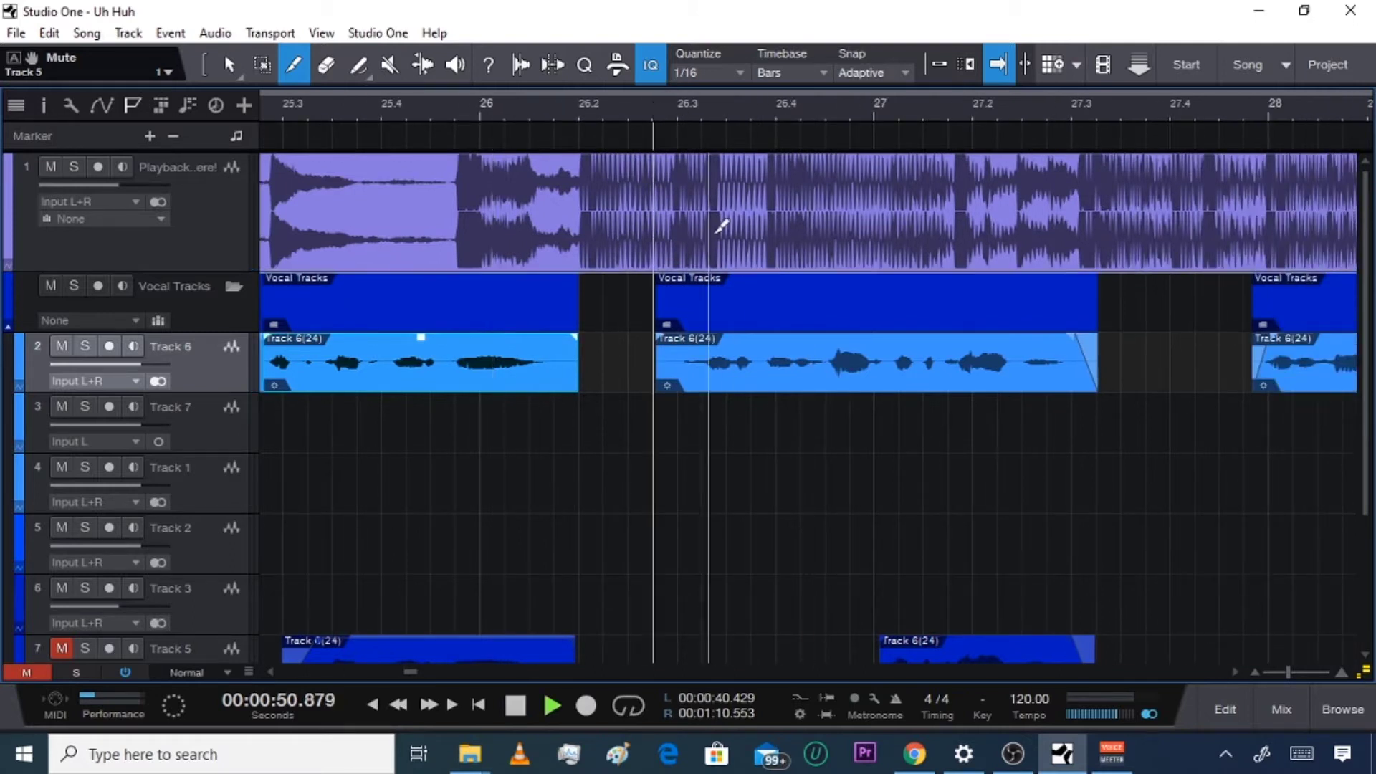
{"action": "key", "text": "space"}
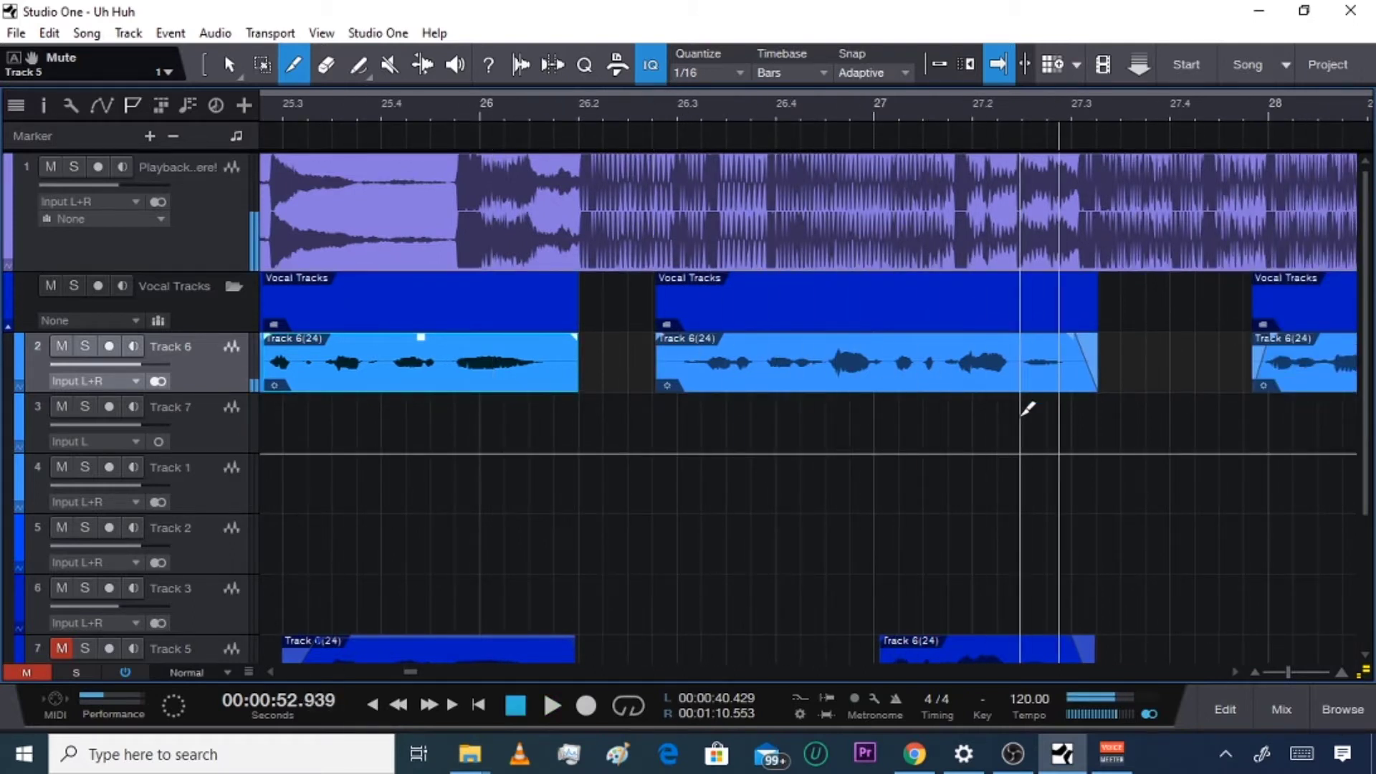
{"action": "left_click", "coordinate": [885, 364]}
{"action": "key", "text": "space"}
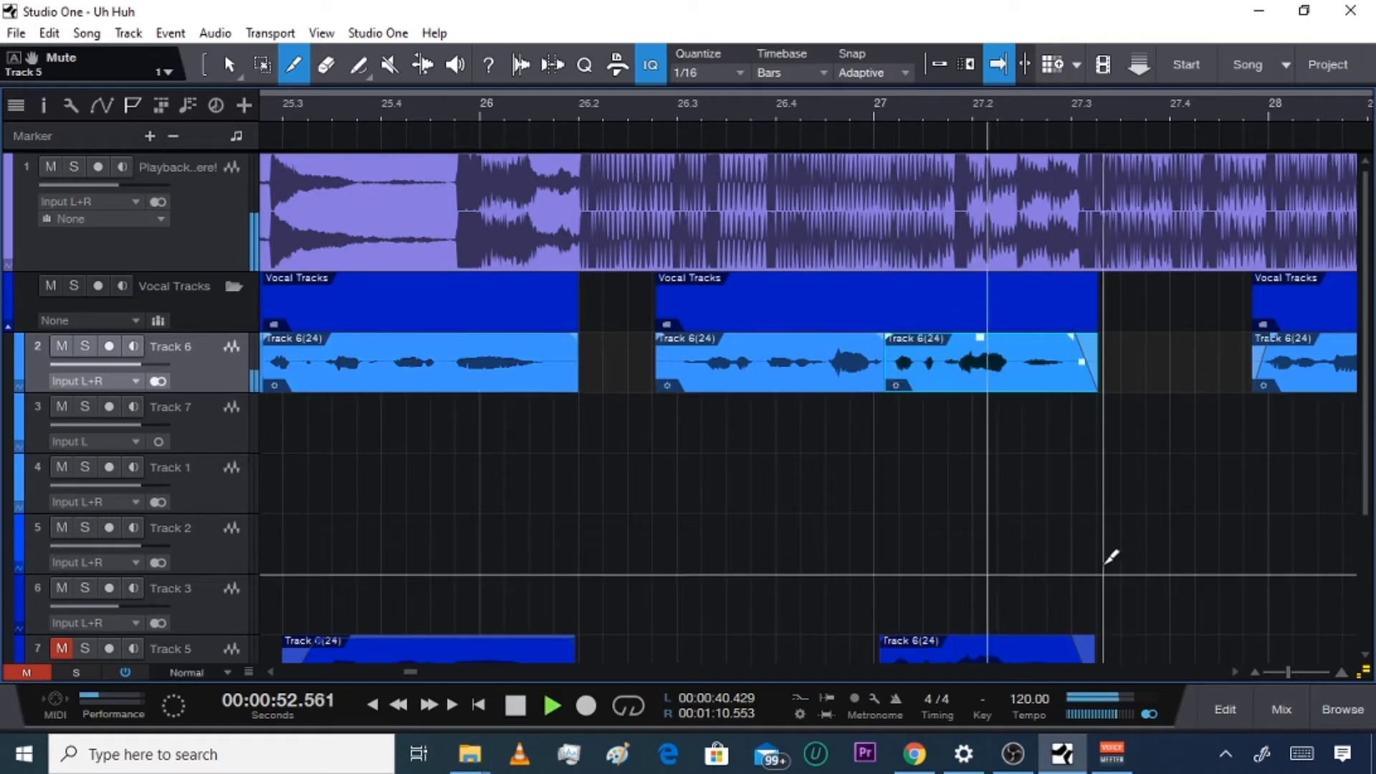
Audition the Track 6 clip that starts just before bar 28 and split it just after 28.2 and between 28.4 and bar 29
{"action": "left_click", "coordinate": [1234, 672]}
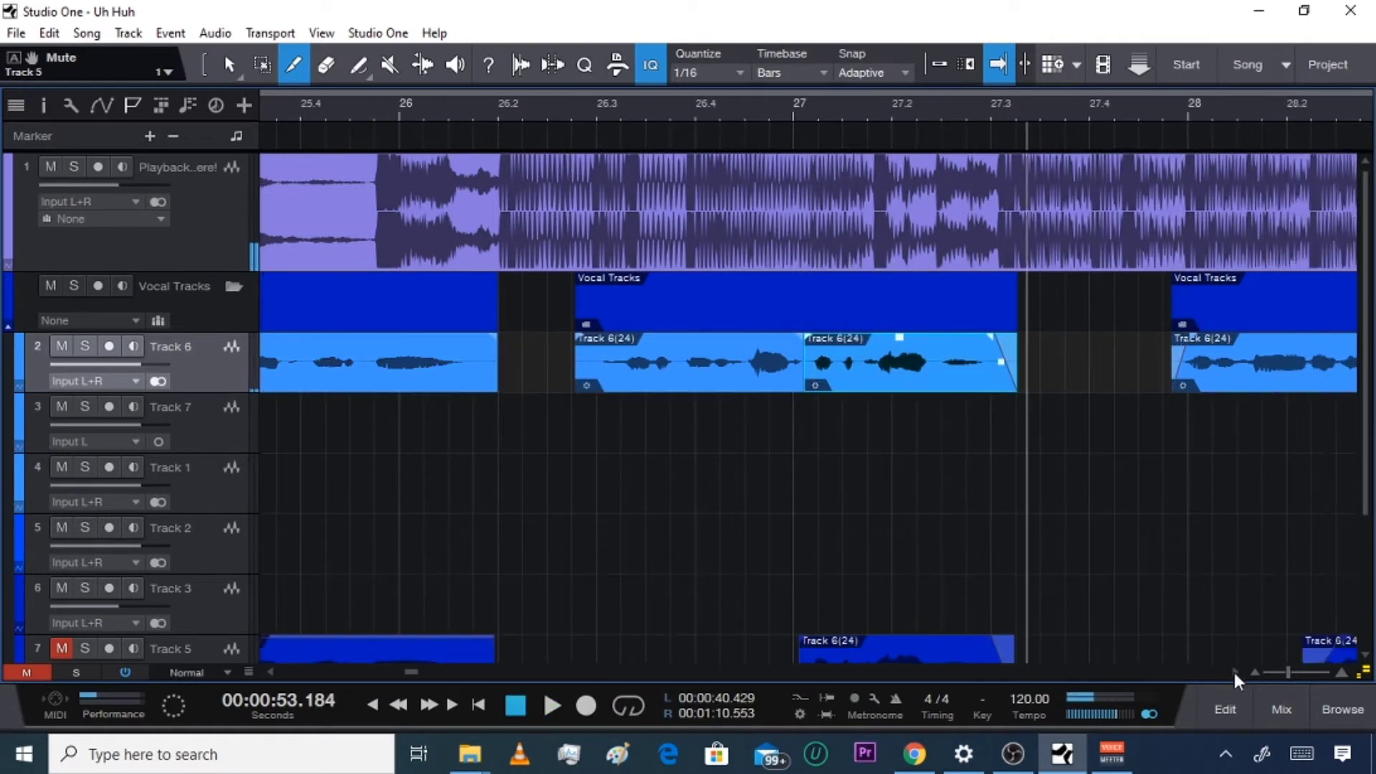
{"action": "left_click", "coordinate": [1234, 672]}
{"action": "left_click", "coordinate": [569, 115]}
{"action": "key", "text": "space"}
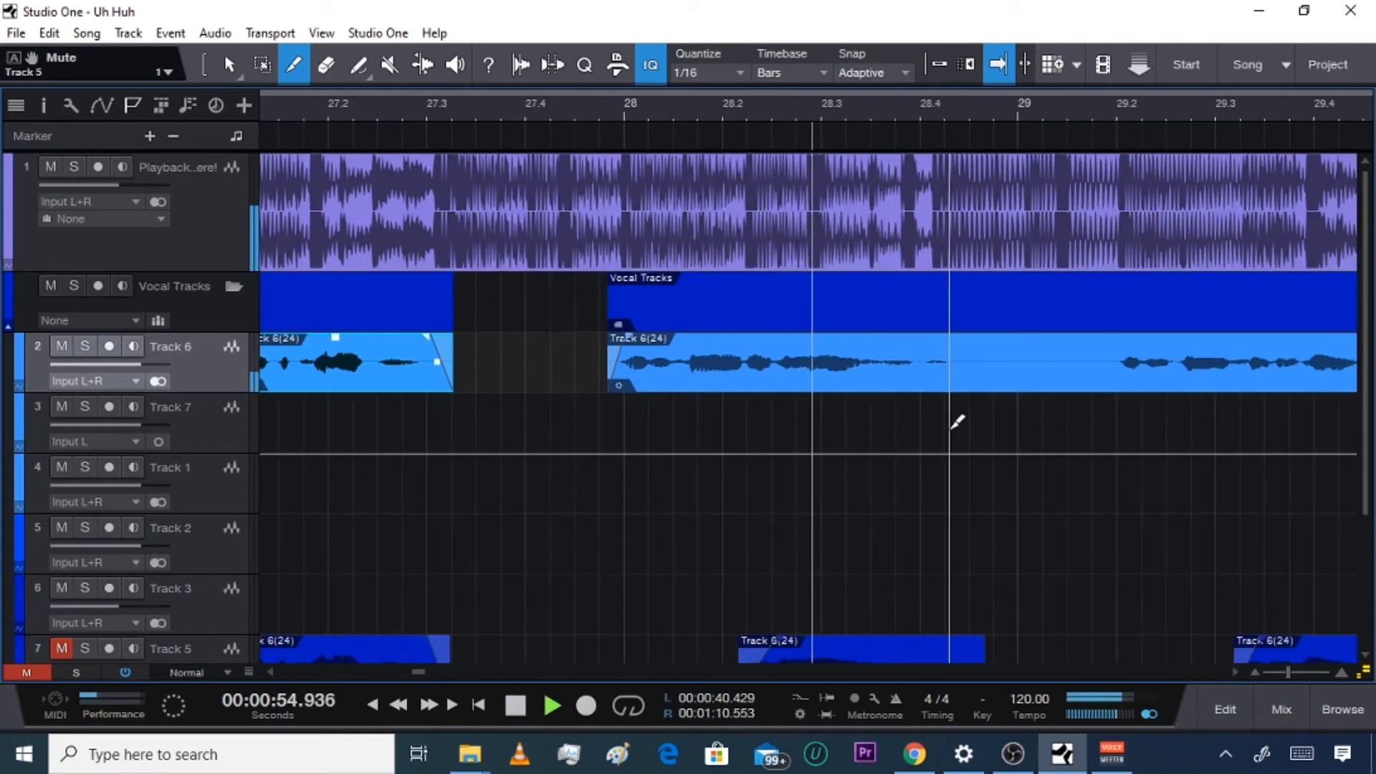
{"action": "key", "text": "space"}
{"action": "left_click", "coordinate": [707, 106]}
{"action": "key", "text": "space"}
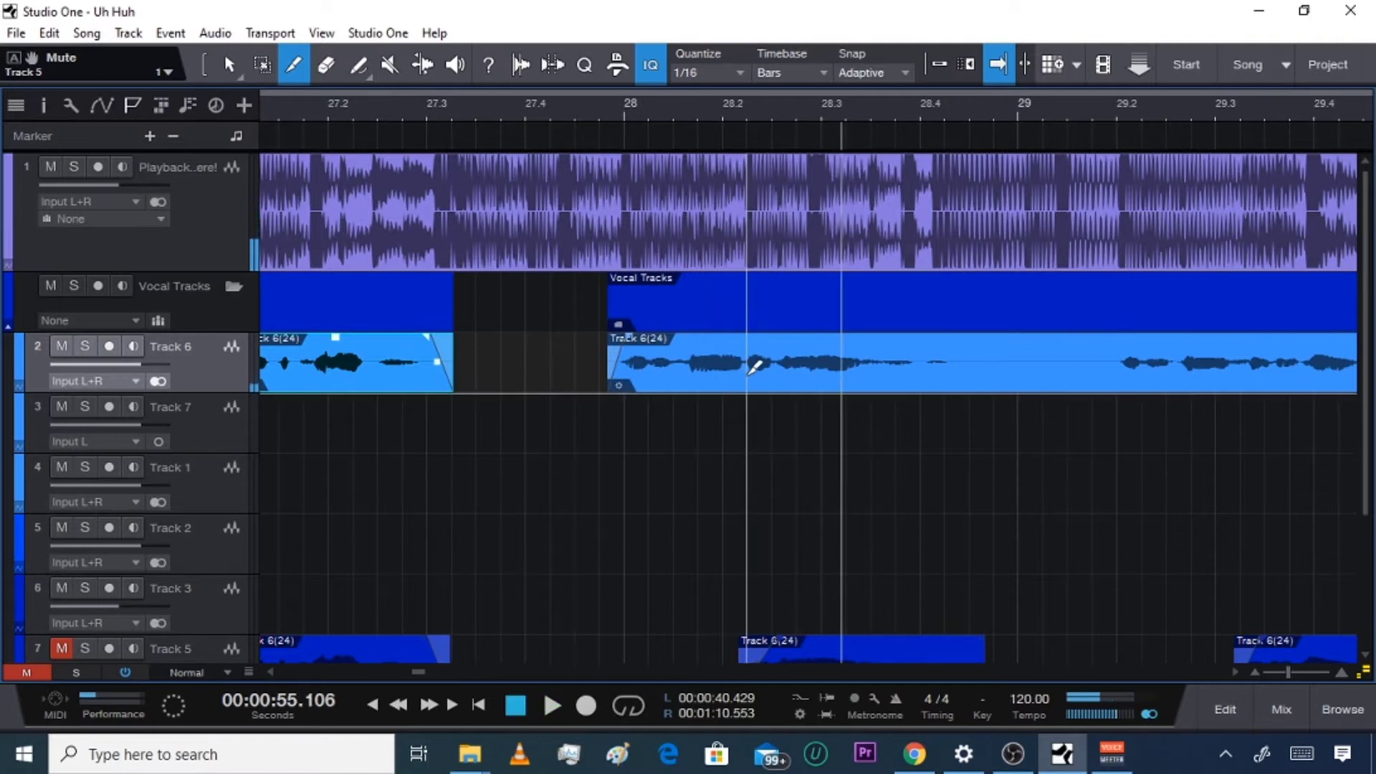
{"action": "left_click", "coordinate": [748, 362]}
{"action": "key", "text": "space"}
{"action": "key", "text": "space"}
{"action": "left_click", "coordinate": [961, 362]}
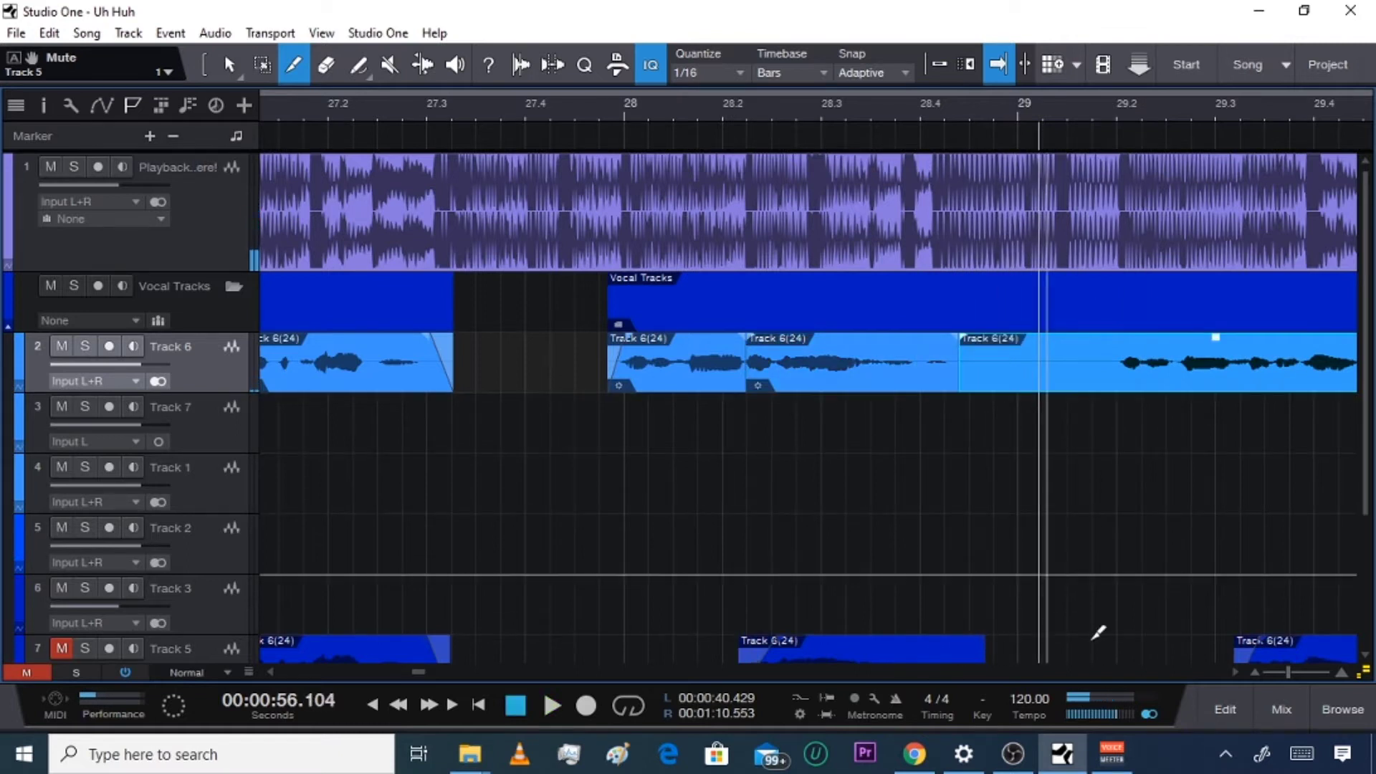
Play the Track 6 vocal through bar 29, split it just after 29.3, and play back the new segment
{"action": "left_click", "coordinate": [1228, 672]}
{"action": "left_click", "coordinate": [1228, 672]}
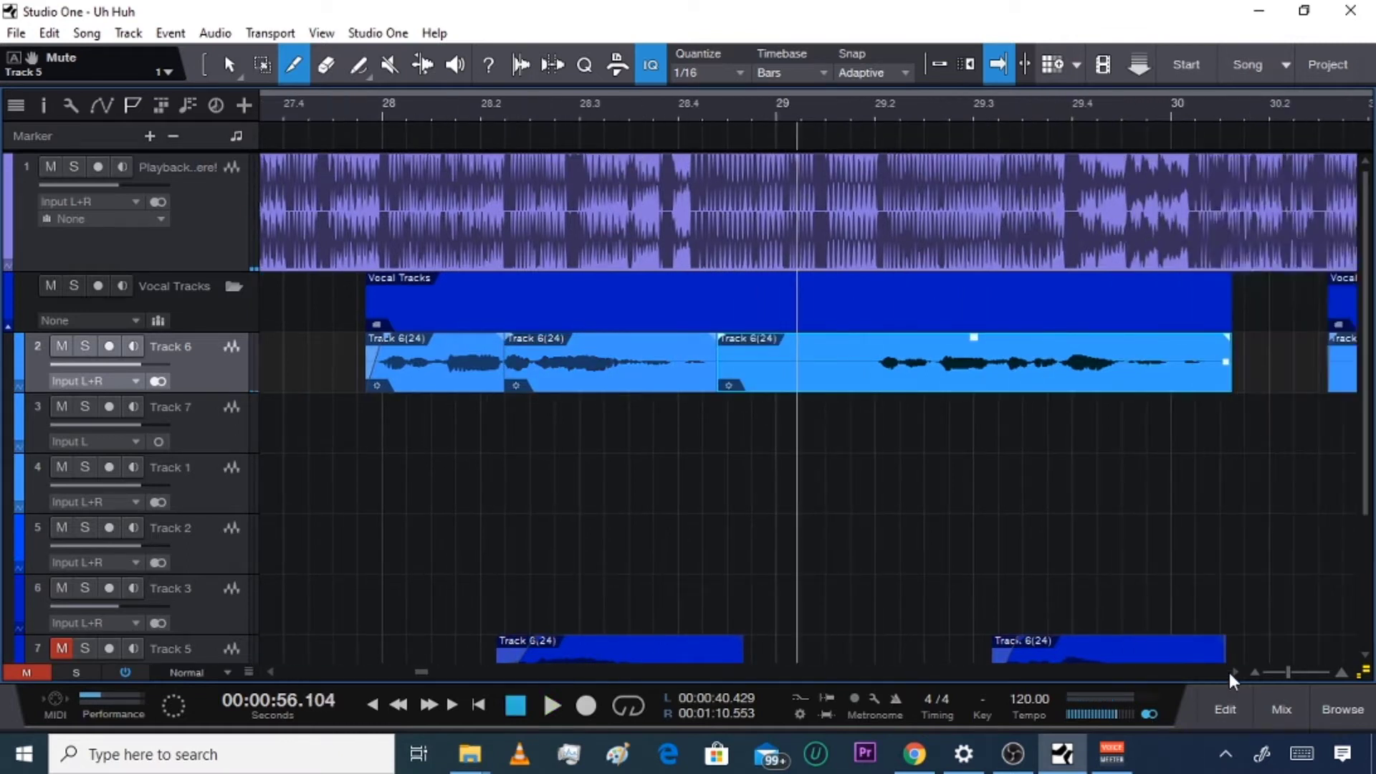
{"action": "left_click", "coordinate": [1229, 672]}
{"action": "key", "text": "space"}
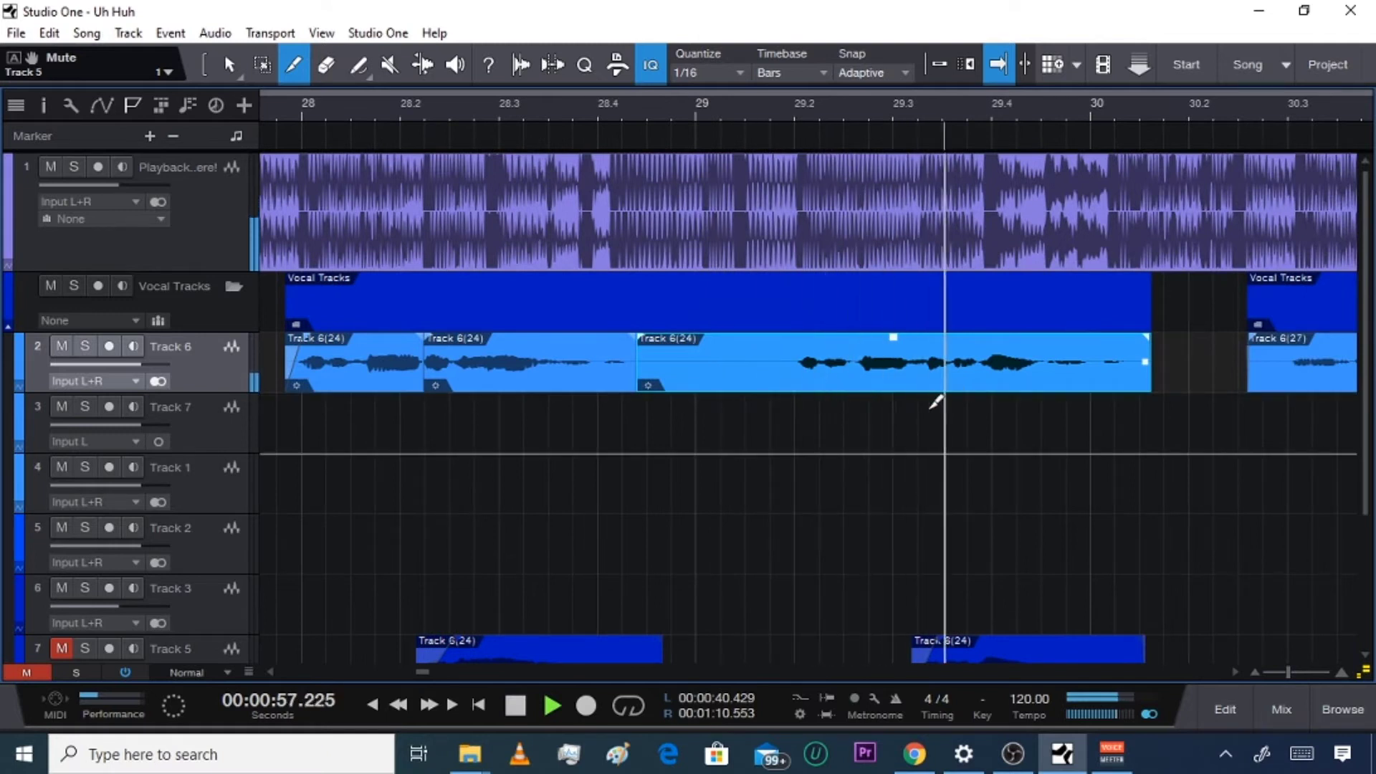
{"action": "key", "text": "space"}
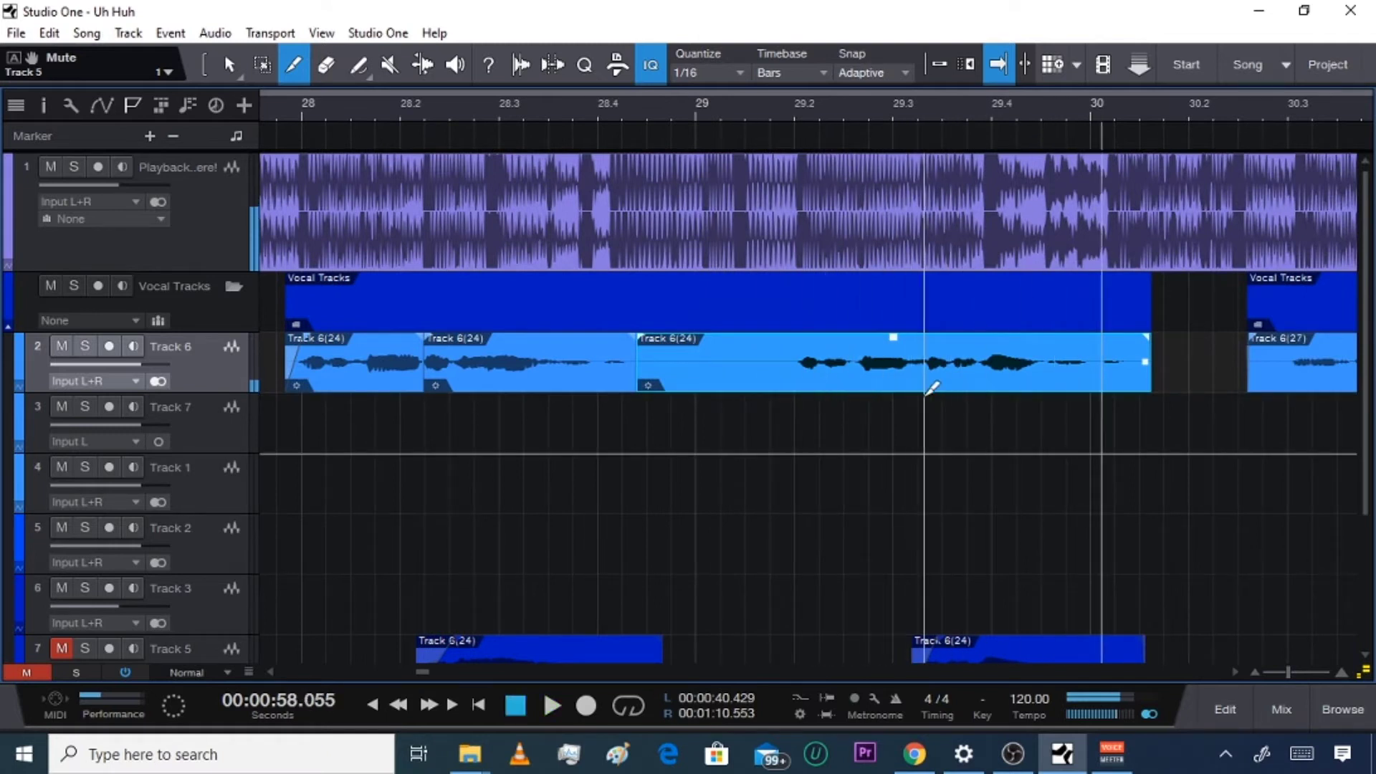
{"action": "left_click", "coordinate": [911, 356]}
{"action": "left_click", "coordinate": [893, 111]}
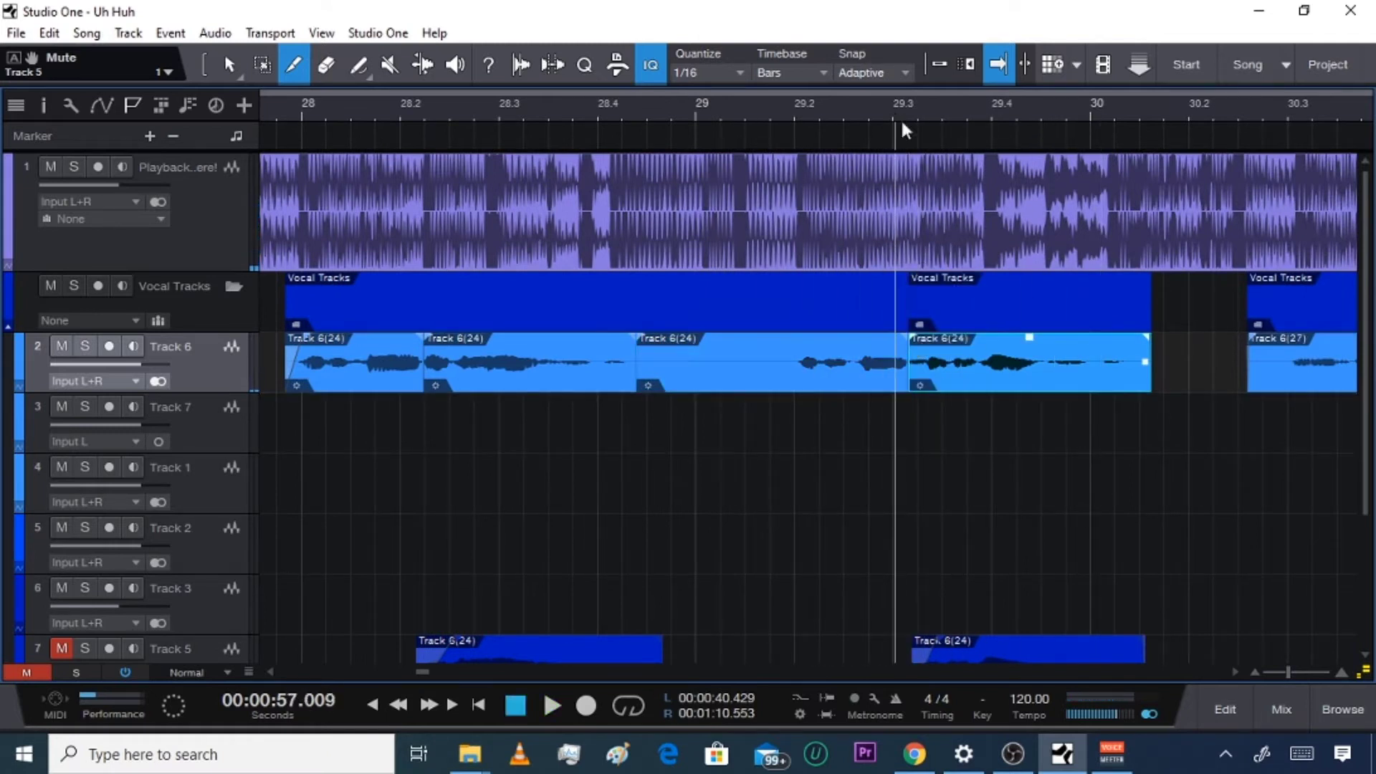
{"action": "key", "text": "space"}
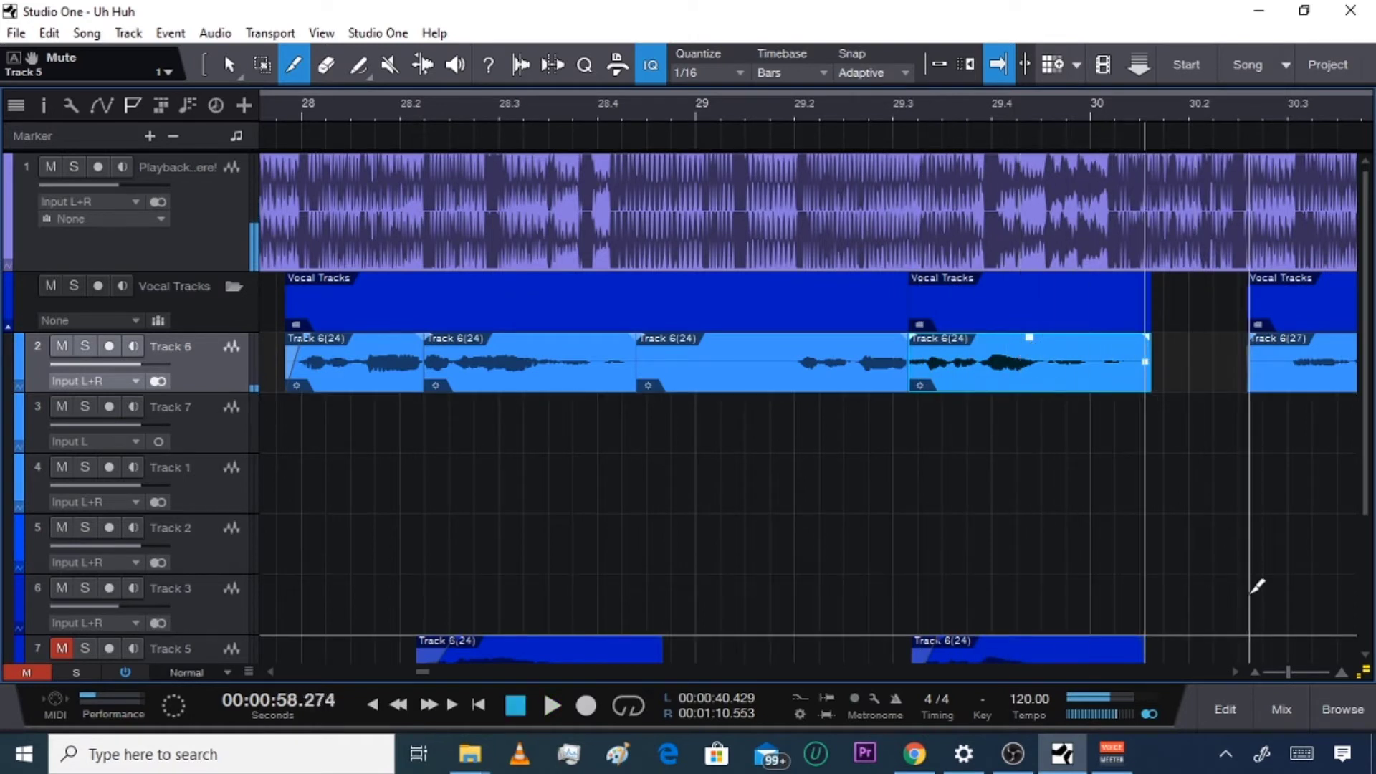
Play the Track 6 clip that starts between 30.2 and 30.3 and split it just before 31.4
{"action": "scroll", "coordinate": [1233, 673], "scroll_direction": "right", "scroll_amount": 5}
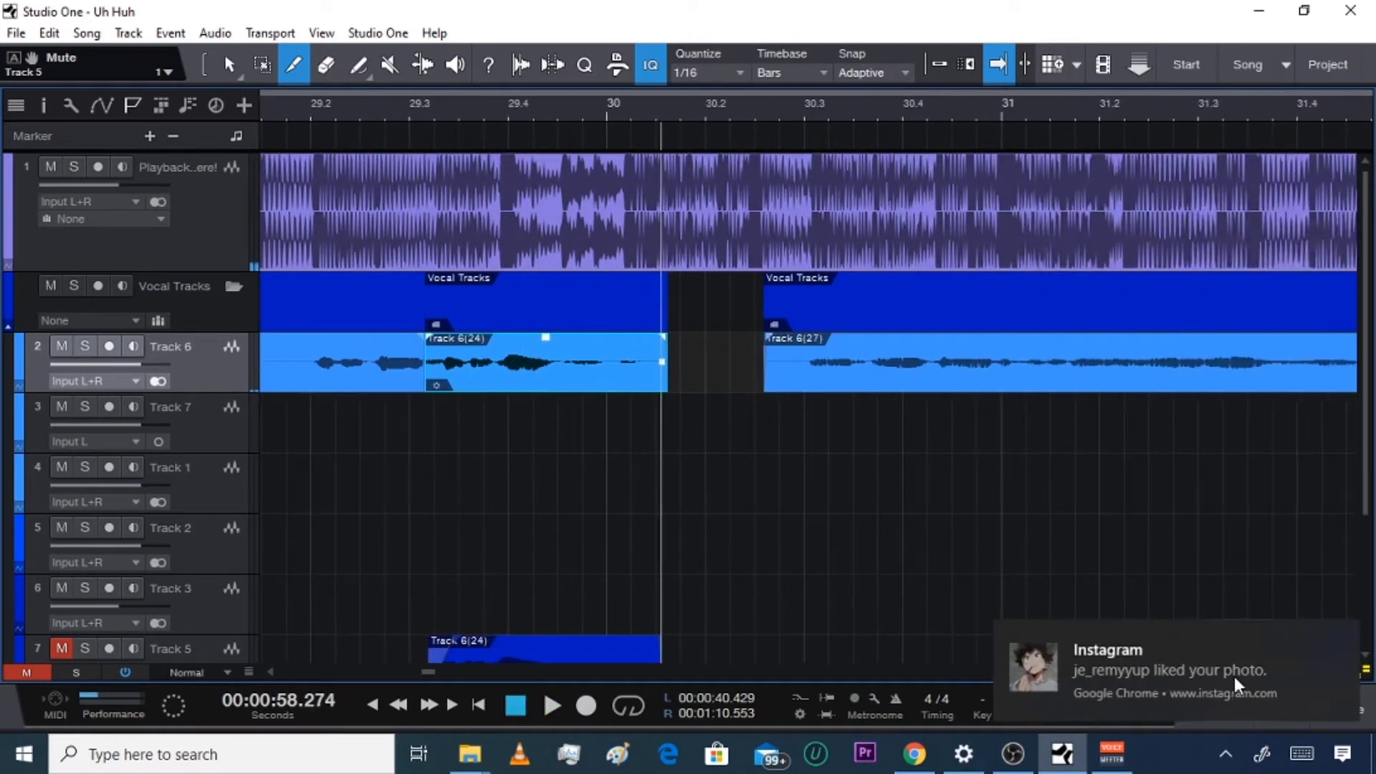
{"action": "left_click", "coordinate": [1343, 638]}
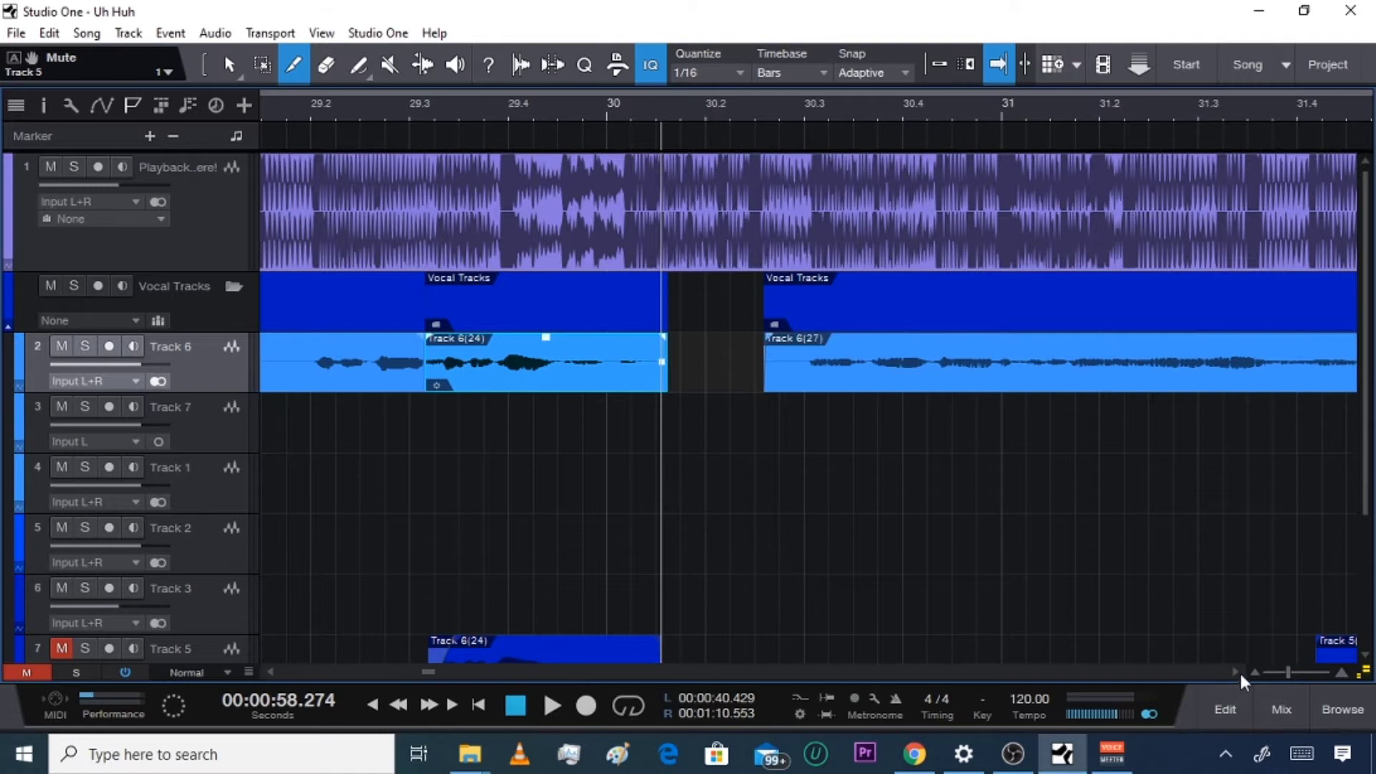
{"action": "scroll", "coordinate": [1240, 672], "scroll_direction": "right", "scroll_amount": 2}
{"action": "key", "text": "space"}
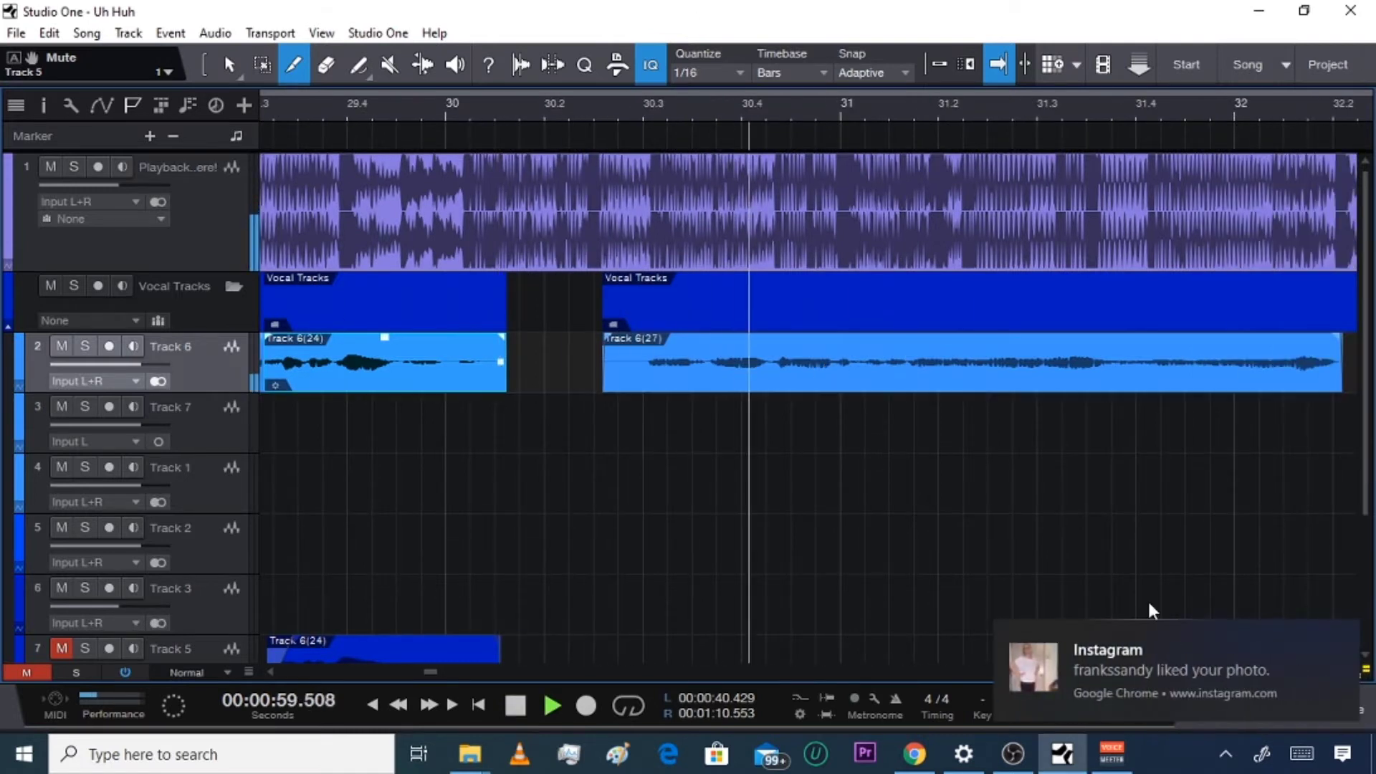
{"action": "left_click", "coordinate": [598, 103]}
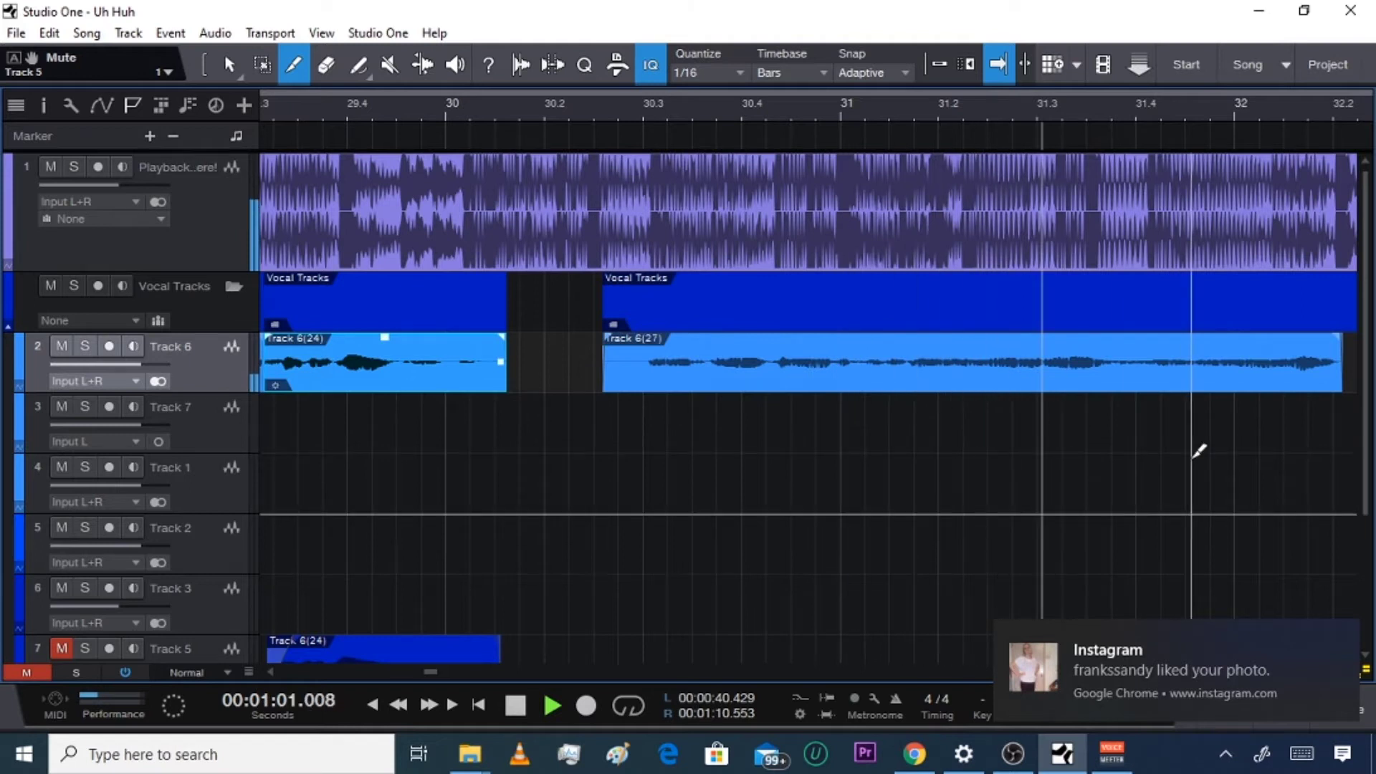
{"action": "key", "text": "space"}
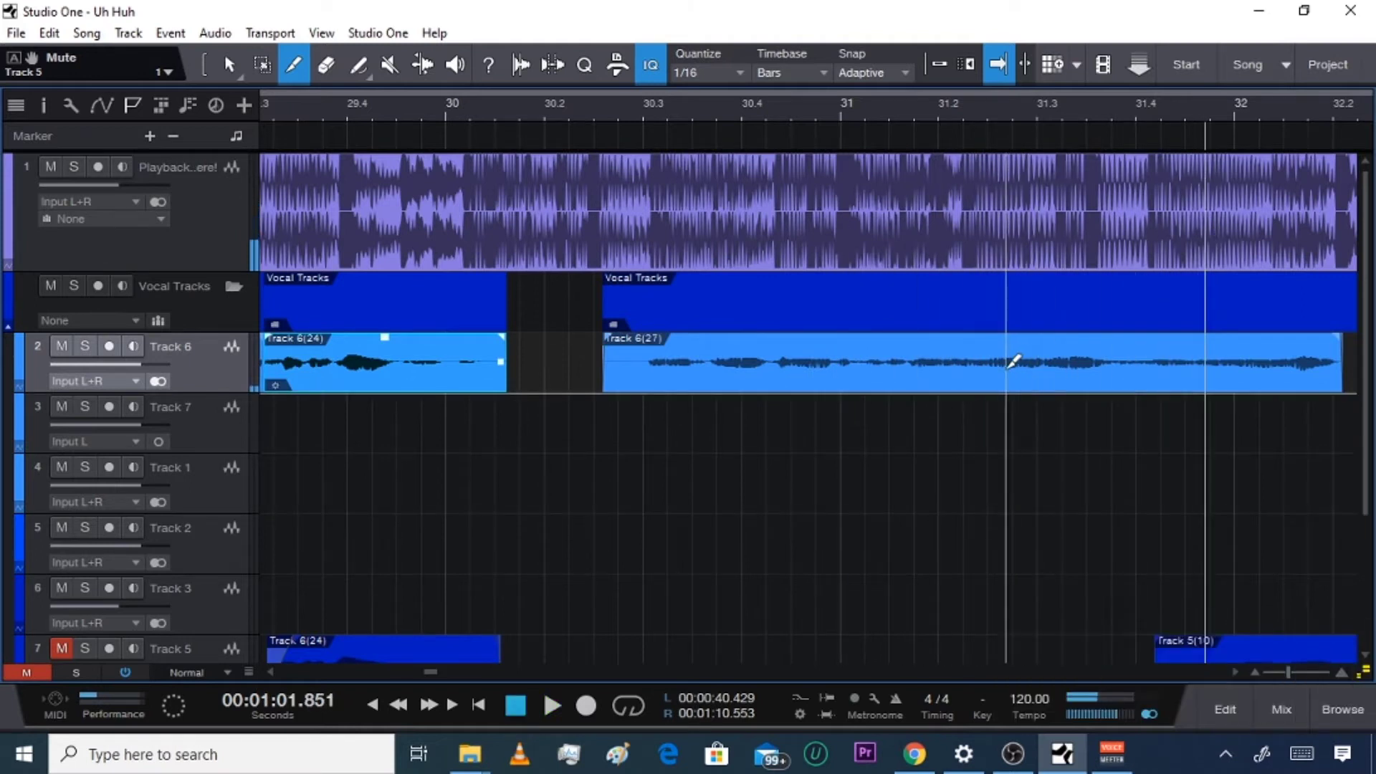
{"action": "left_click", "coordinate": [1123, 364]}
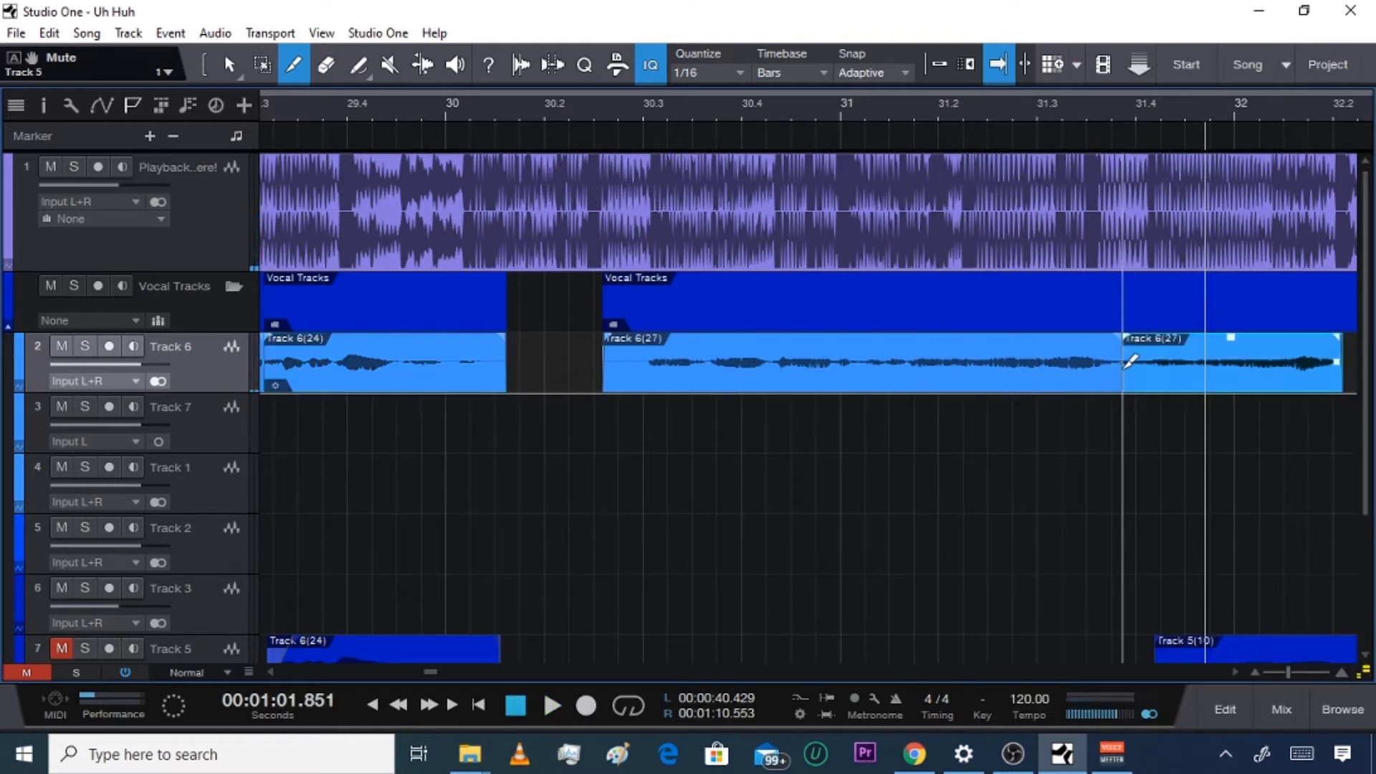
Play the Track 6 clip that starts near 32.4 and split it just before 33.2
{"action": "scroll", "coordinate": [1233, 672], "scroll_direction": "right", "scroll_amount": 10}
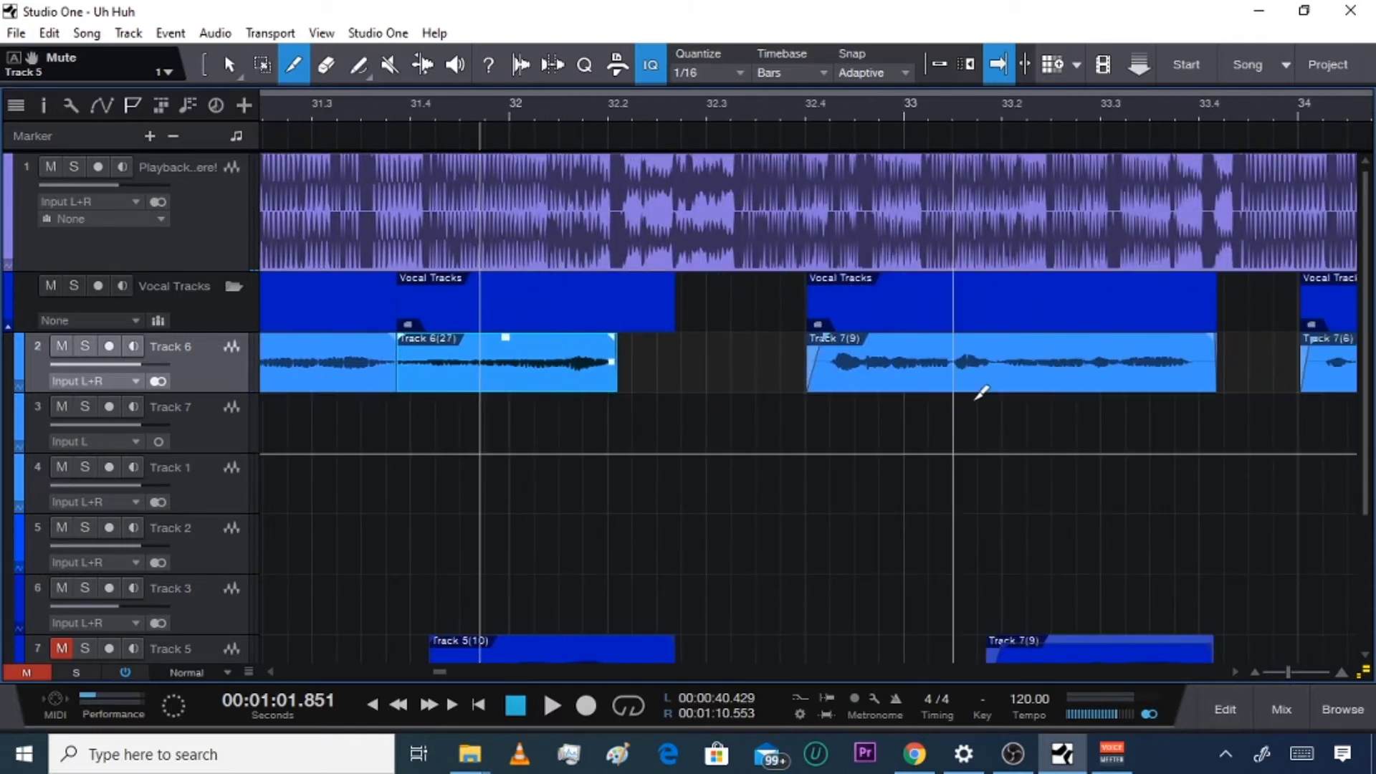
{"action": "left_click", "coordinate": [810, 101]}
{"action": "key", "text": "space"}
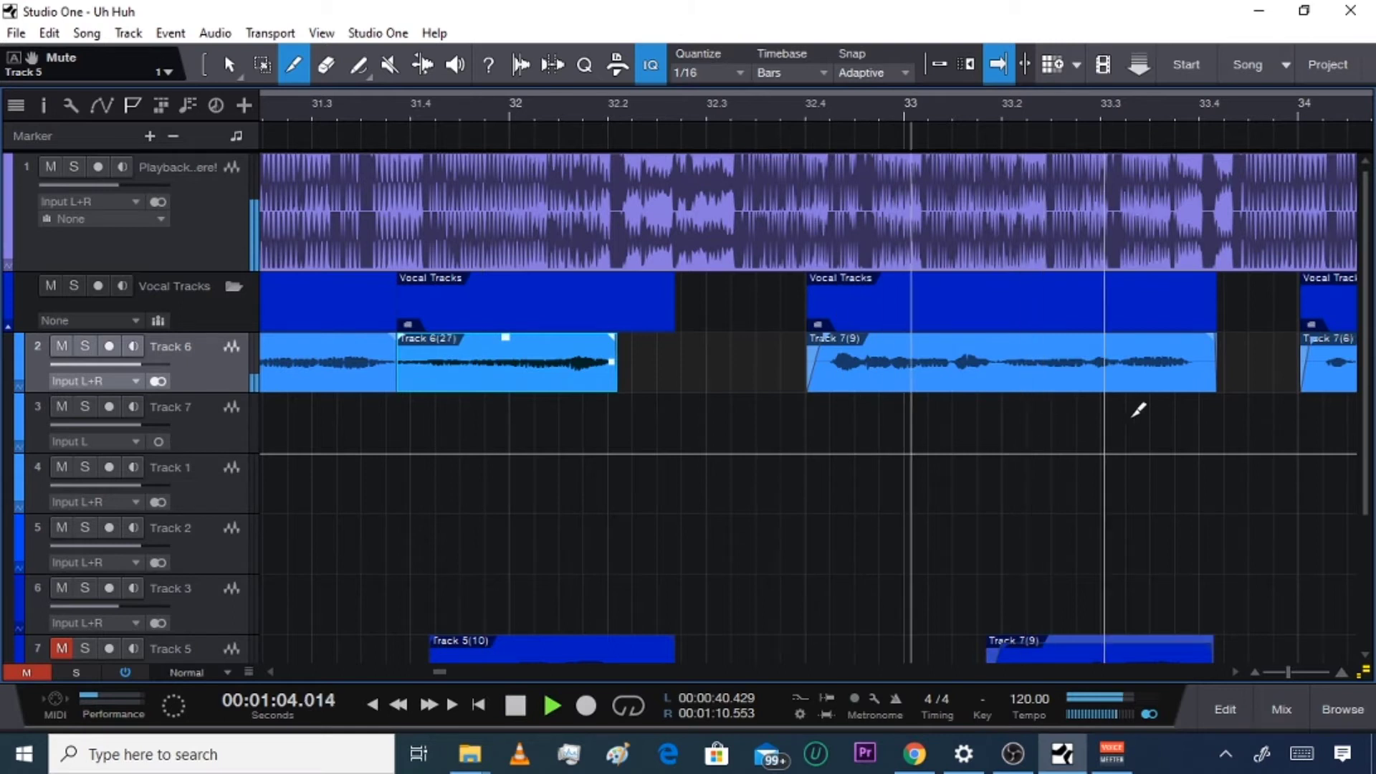
{"action": "key", "text": "space"}
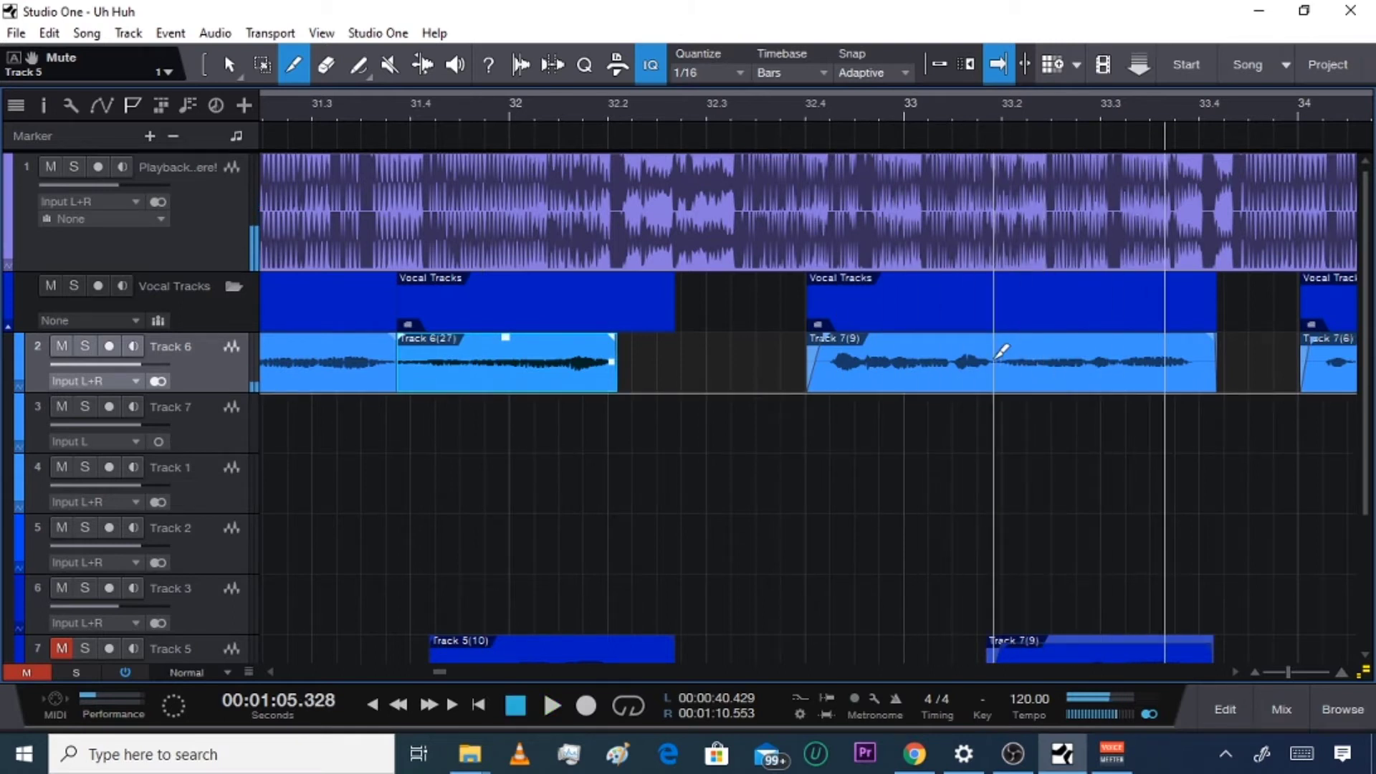
{"action": "left_click", "coordinate": [995, 362], "text": "alt"}
Audition the Track 6 clip that starts at bar 34 and split it between 34.2 and 34.3
{"action": "left_click", "coordinate": [1235, 667]}
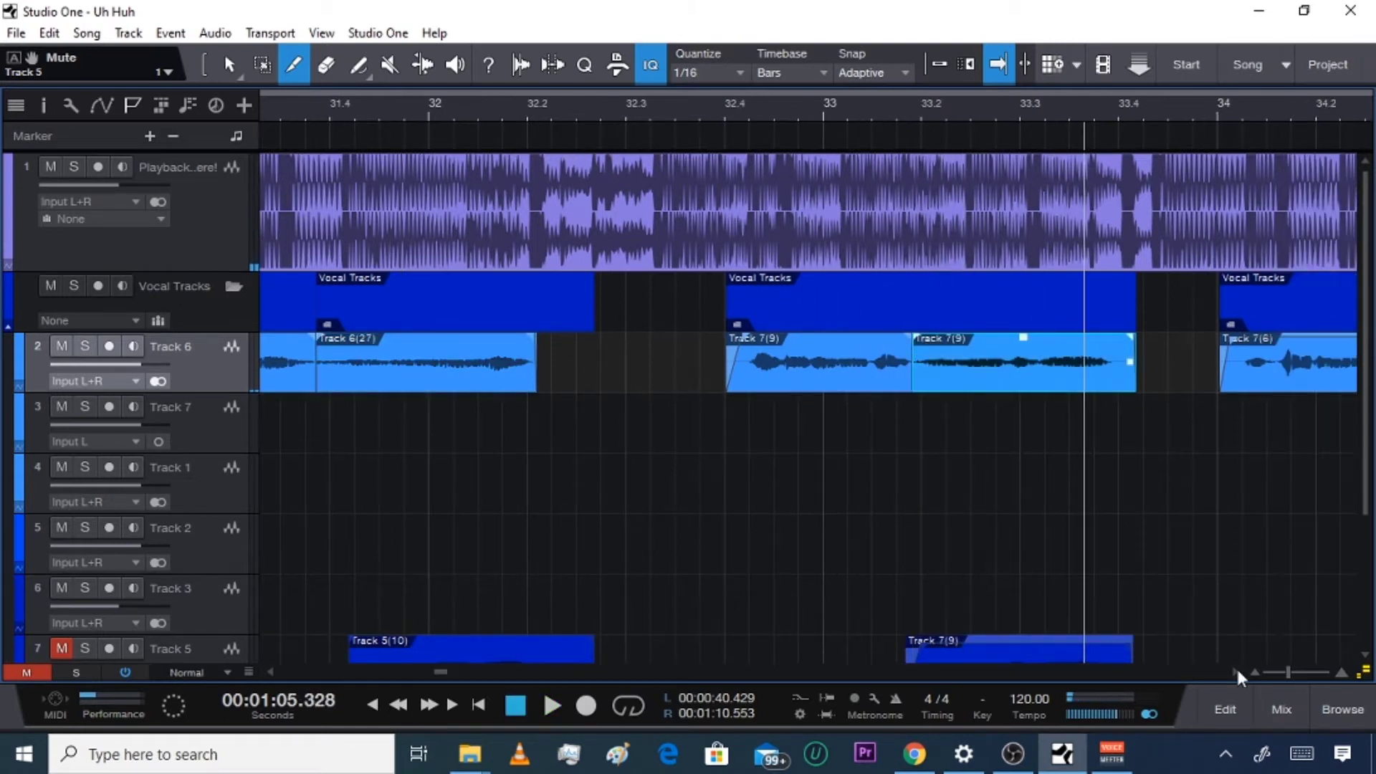
{"action": "left_click", "coordinate": [679, 114]}
{"action": "key", "text": "space"}
{"action": "key", "text": "space"}
{"action": "left_click", "coordinate": [814, 342]}
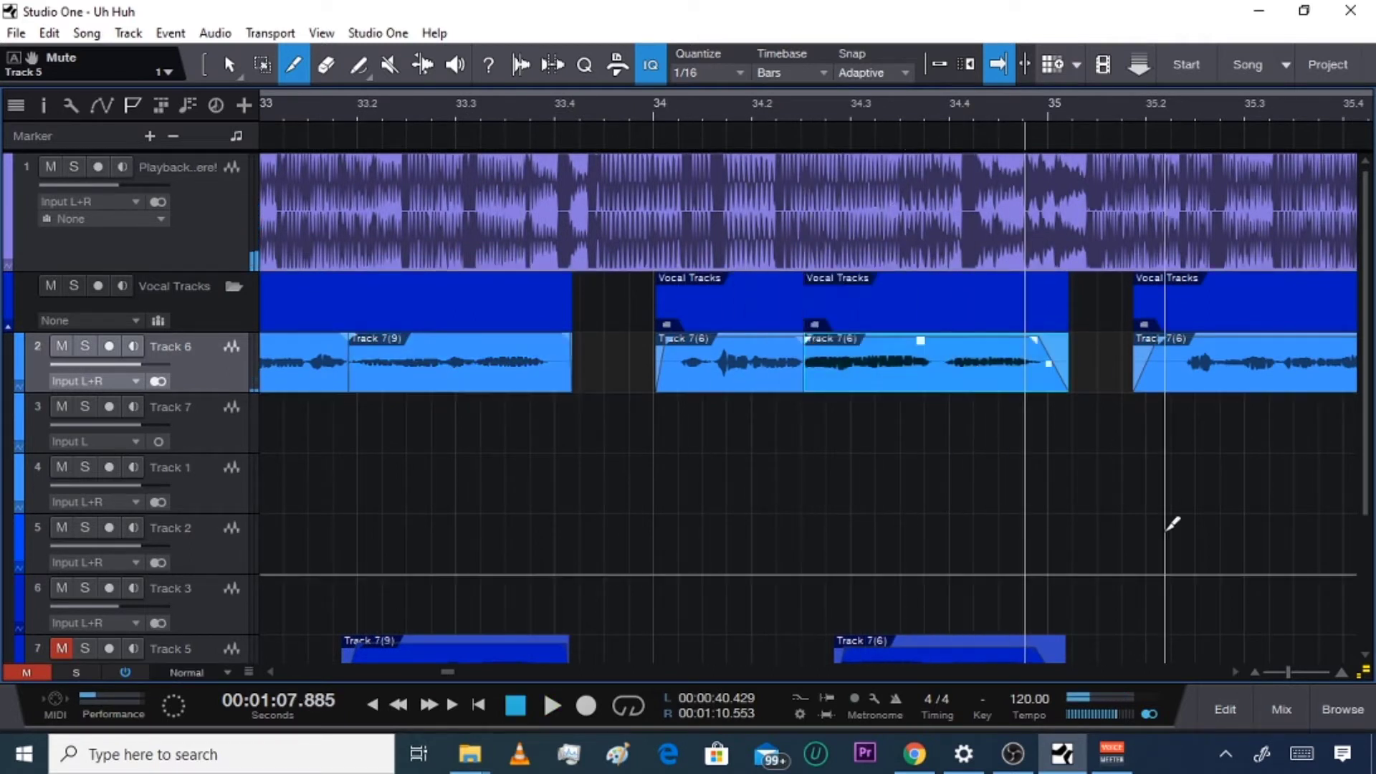
Listen to the last Track 6 clip, which starts just before 35.2, and split it at about 35.4
{"action": "key", "text": "space"}
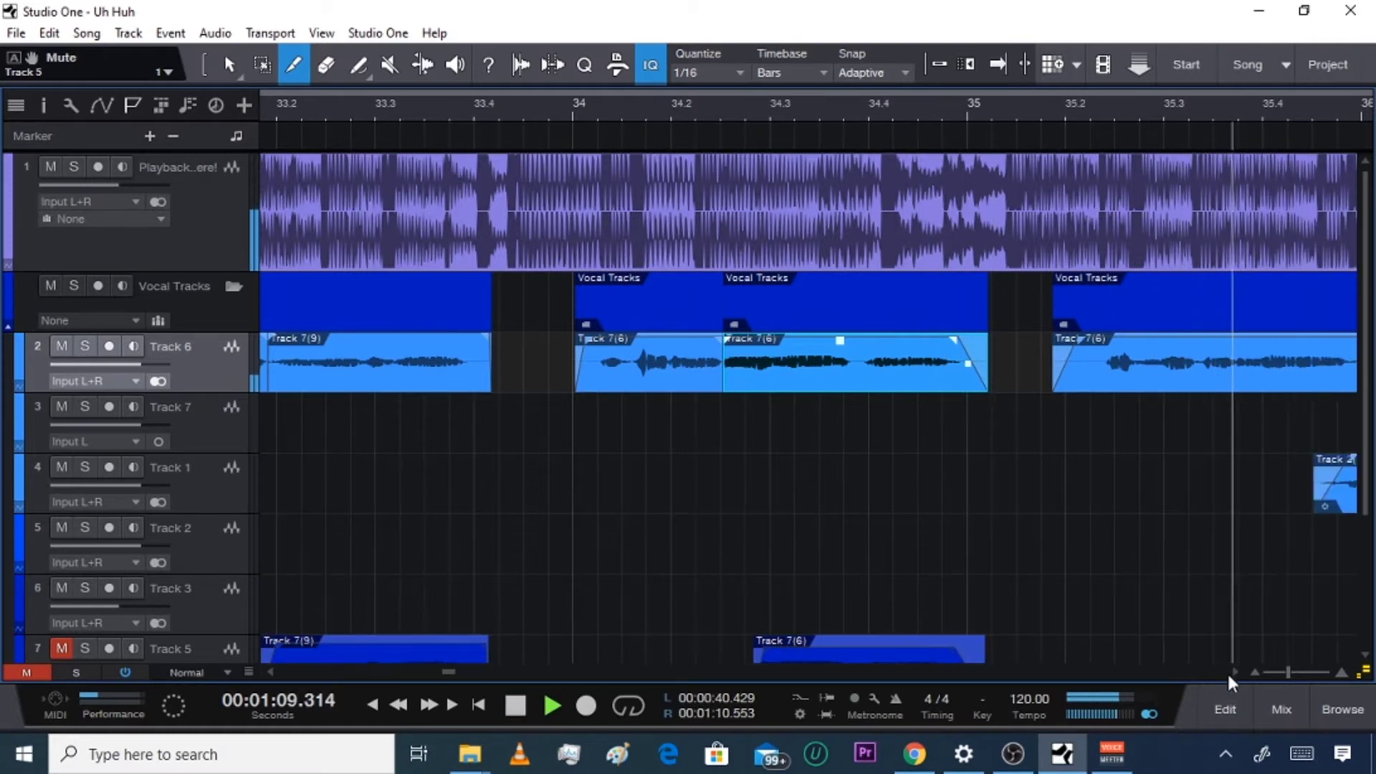
{"action": "key", "text": "space"}
{"action": "key", "text": "f"}
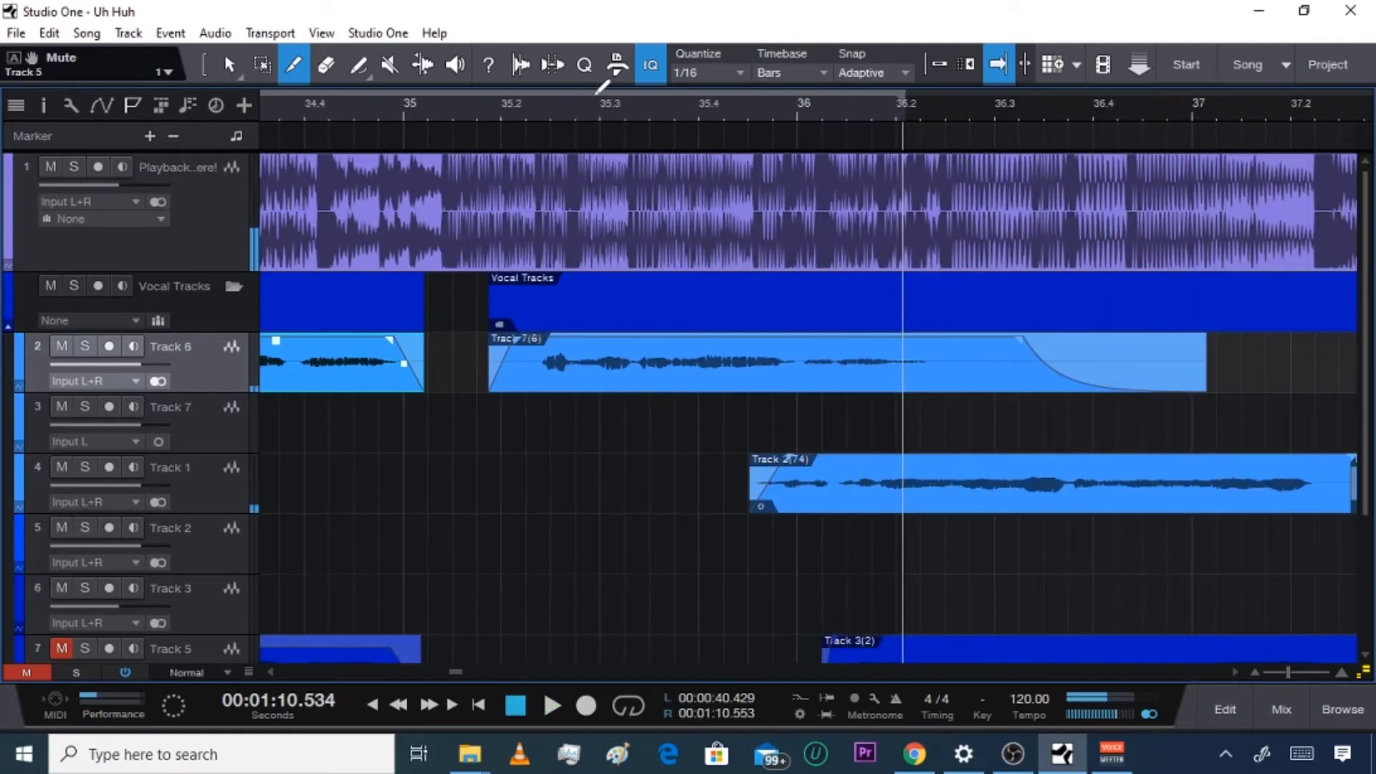
{"action": "left_click", "coordinate": [509, 126]}
{"action": "key", "text": "space"}
{"action": "key", "text": "space"}
{"action": "left_click", "coordinate": [709, 373], "text": "alt"}
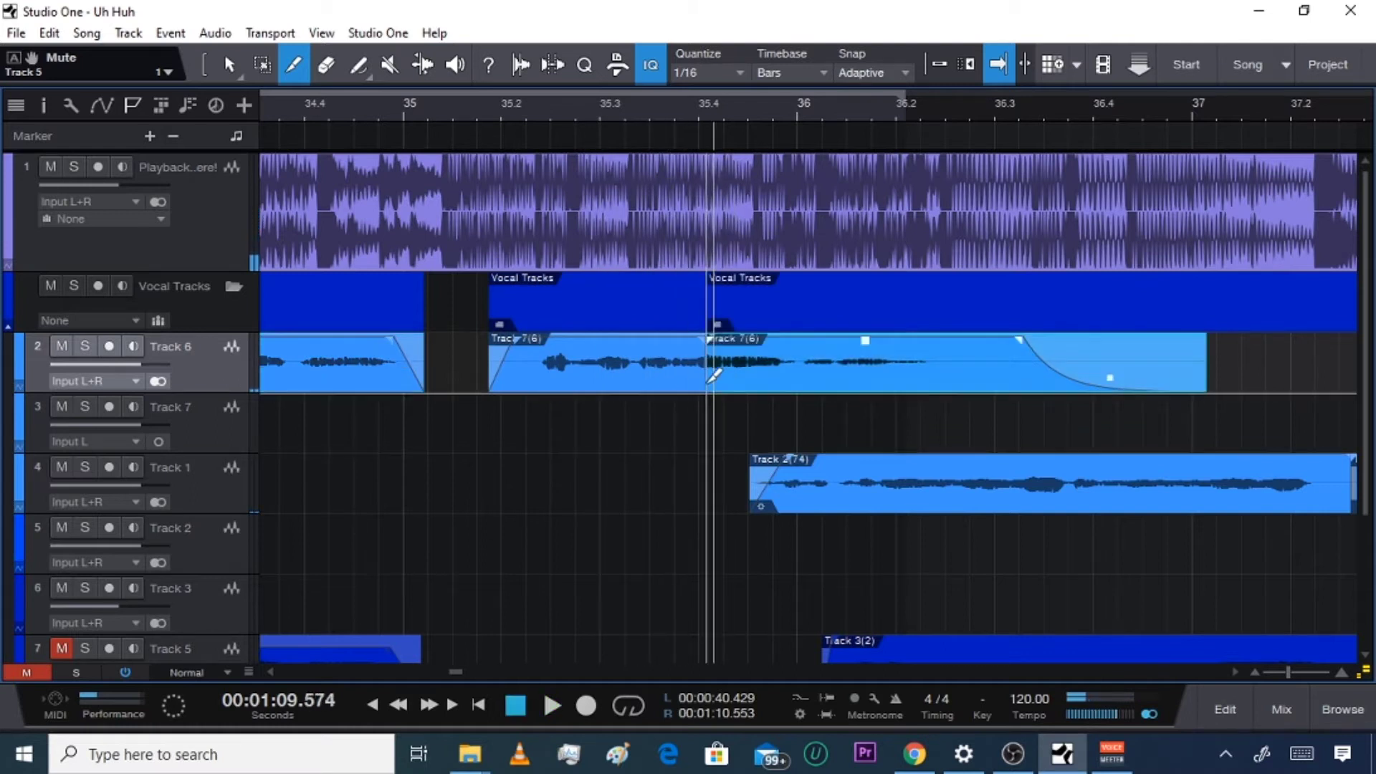
Duplicate Track 6 complete with all of its split vocal clips
{"action": "left_click", "coordinate": [1276, 674]}
{"action": "left_click_drag", "start_coordinate": [1275, 674], "coordinate": [1266, 674]}
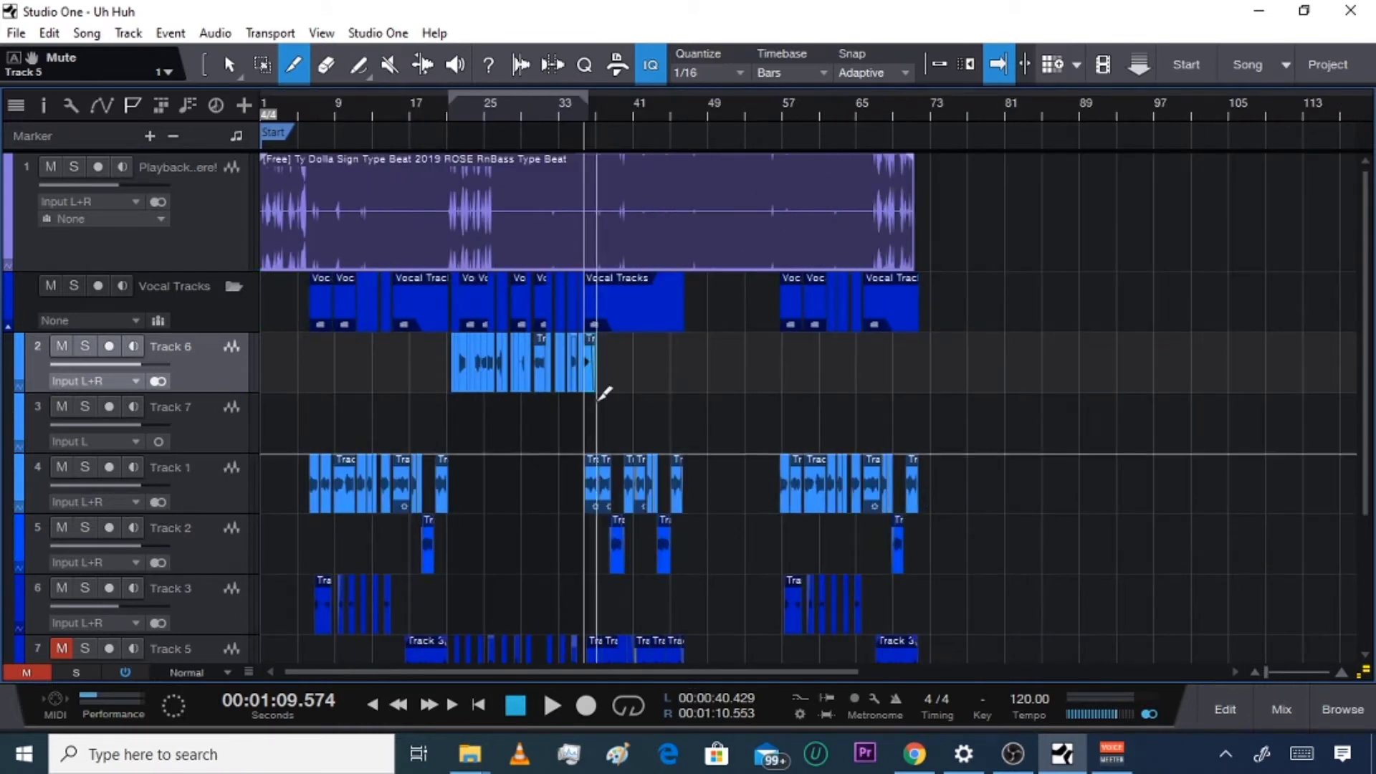
{"action": "left_click", "coordinate": [443, 107]}
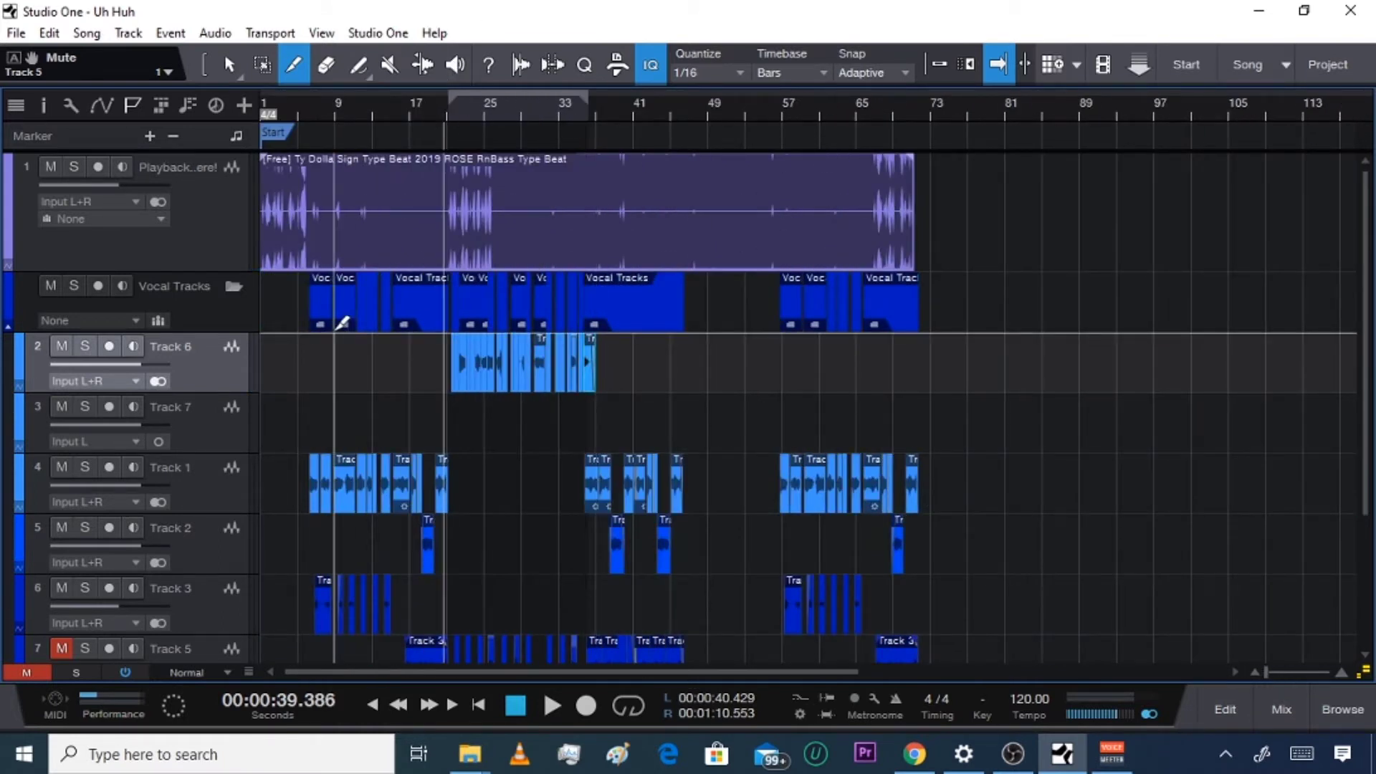
{"action": "right_click", "coordinate": [221, 376]}
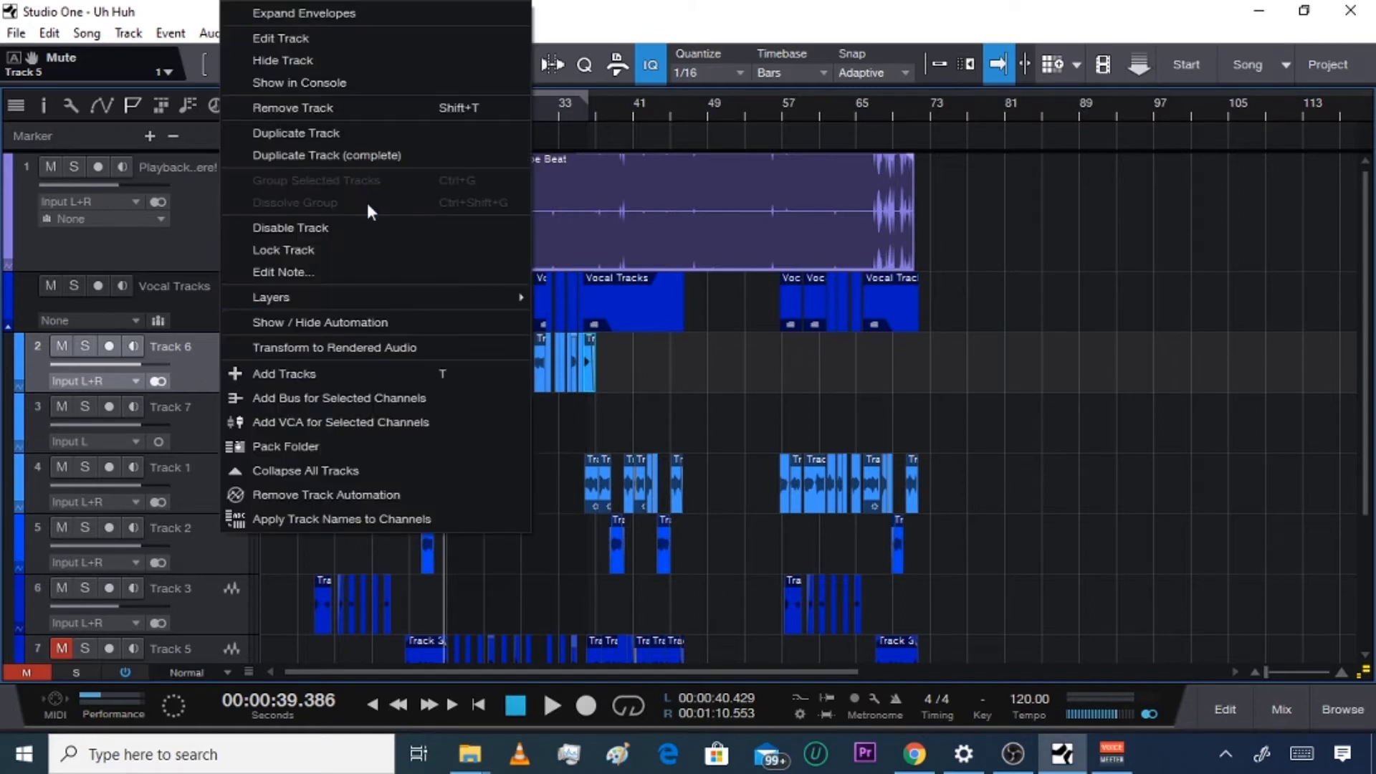
{"action": "left_click", "coordinate": [308, 153]}
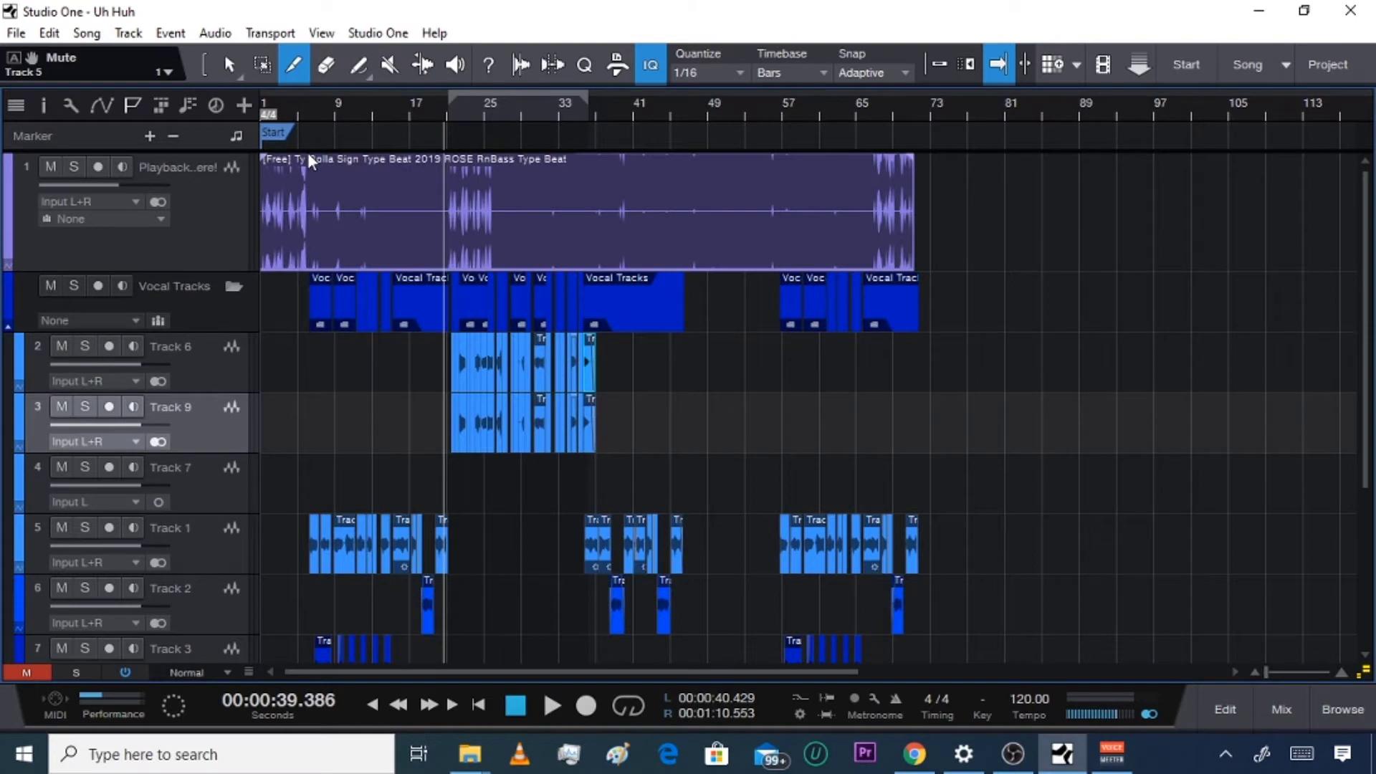
Delete every other clip from the duplicated vocal track between bars 21 and 26, starting with its first clip
{"action": "left_click_drag", "start_coordinate": [1264, 674], "coordinate": [1275, 684]}
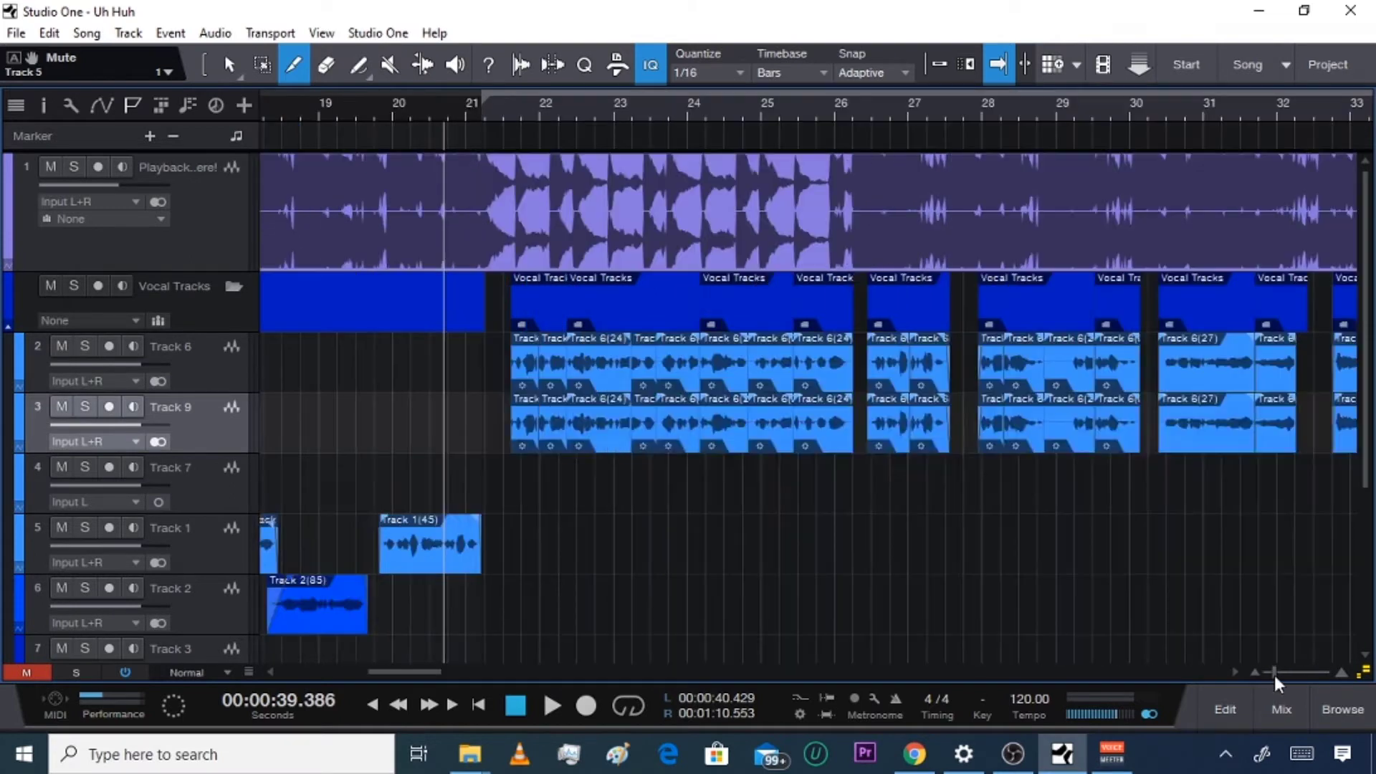
{"action": "left_click", "coordinate": [224, 73]}
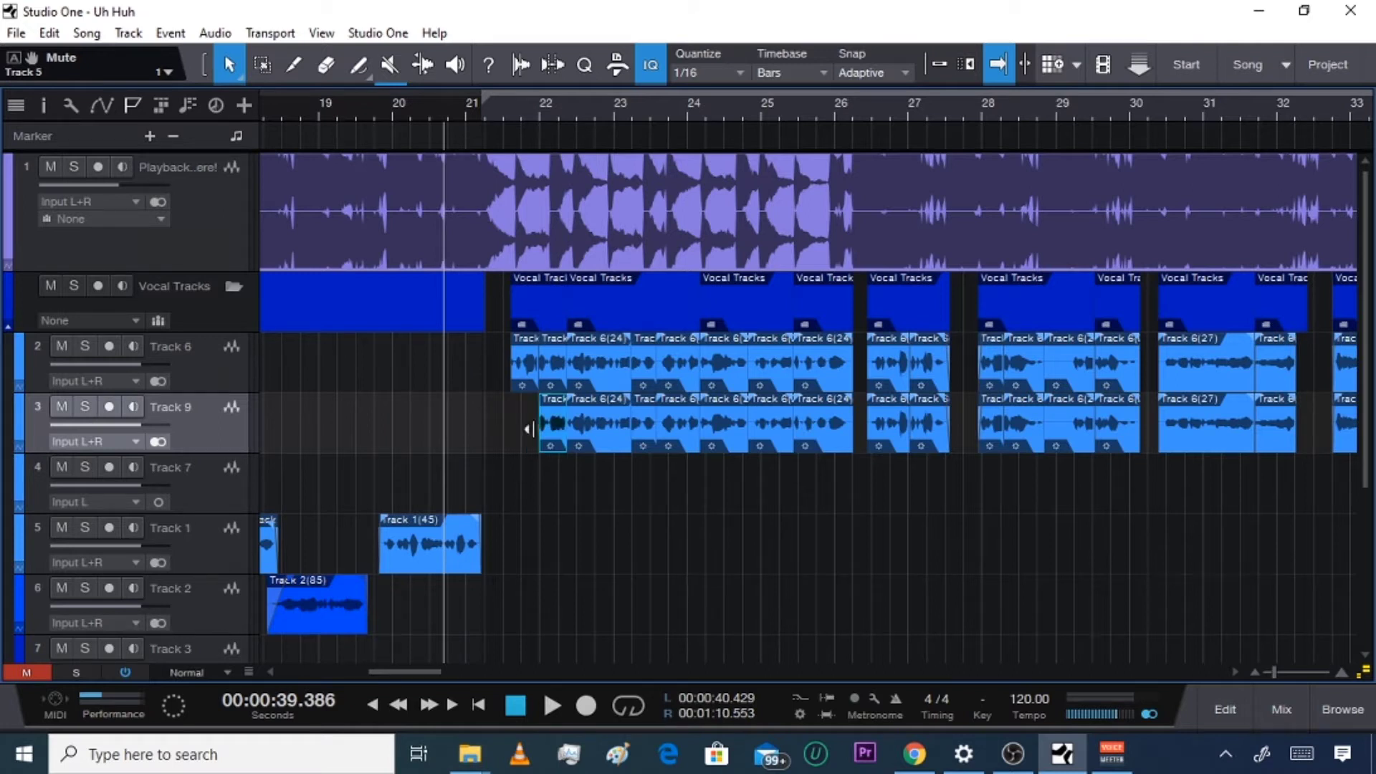
{"action": "left_click", "coordinate": [590, 428]}
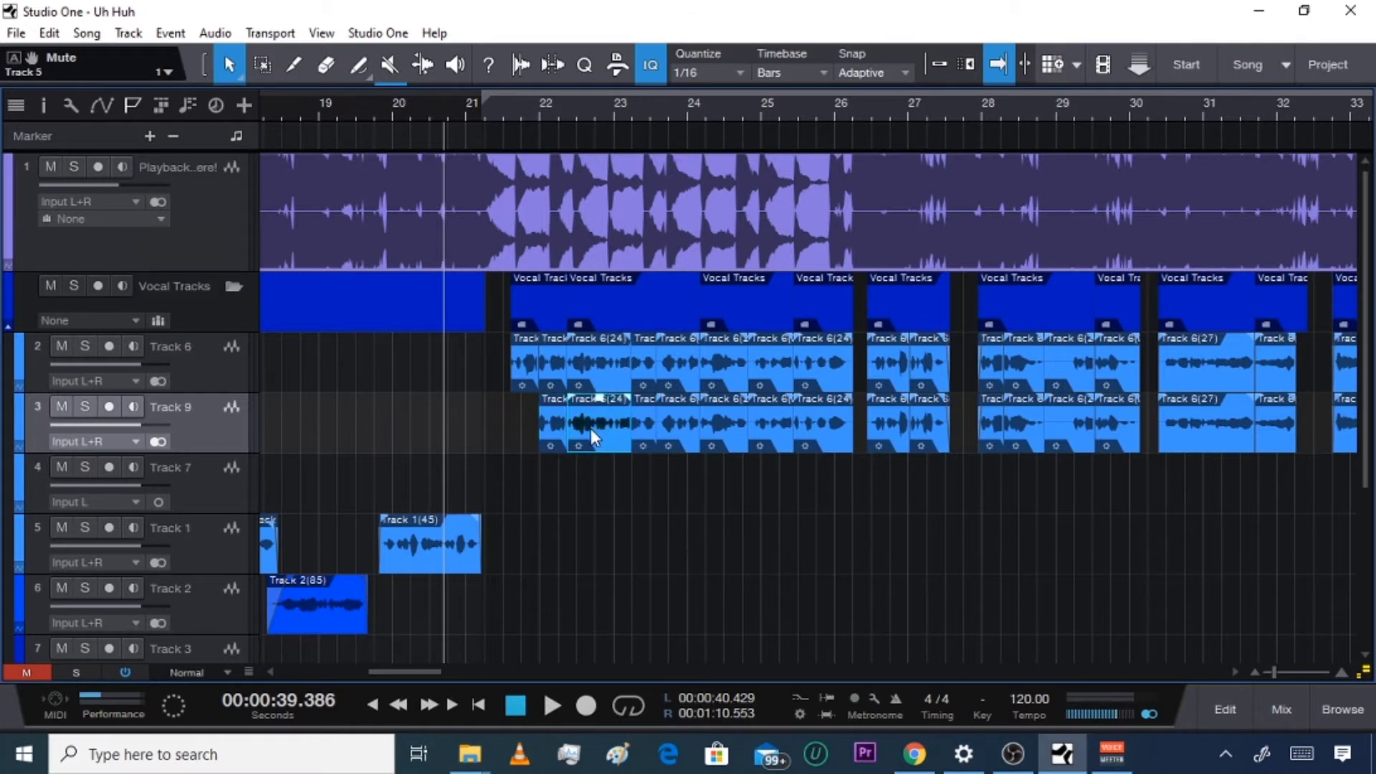
{"action": "key", "text": "Delete"}
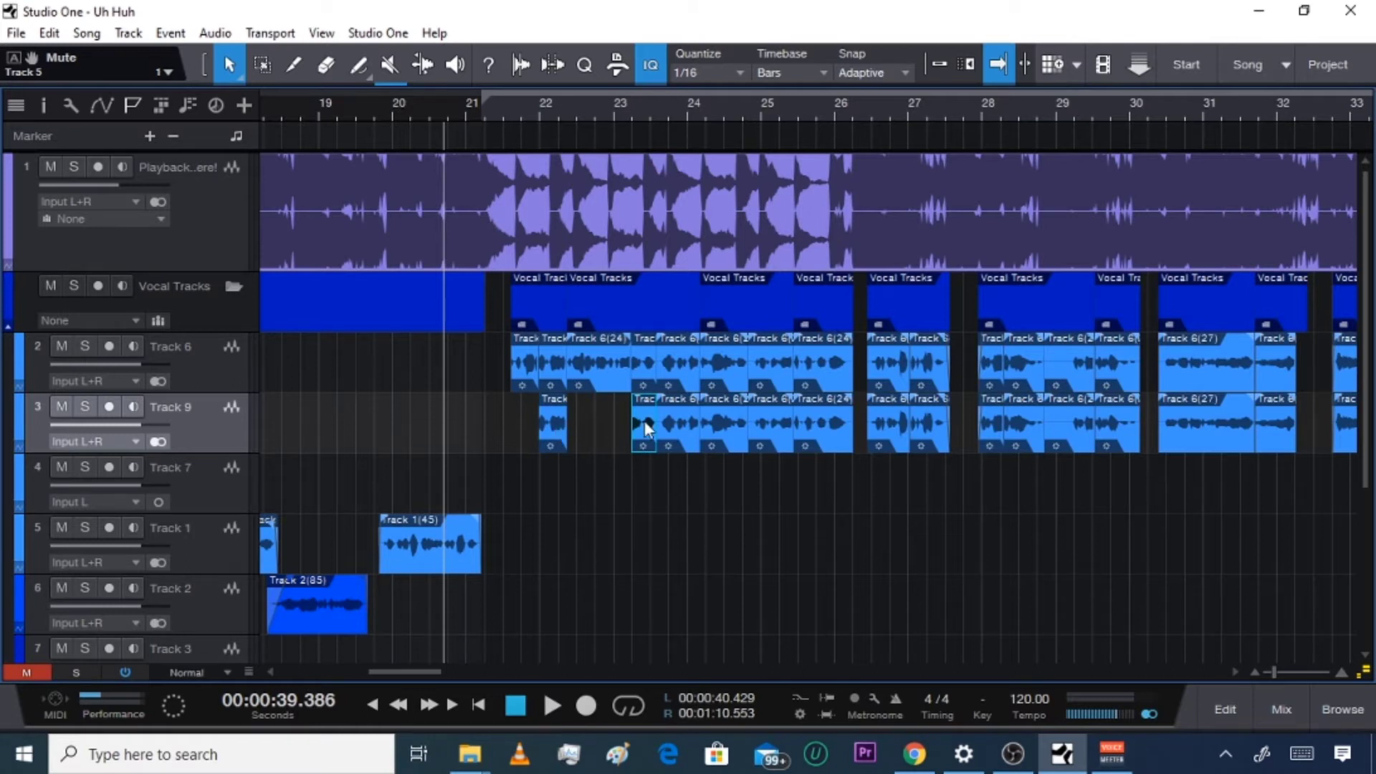
{"action": "key", "text": "Delete"}
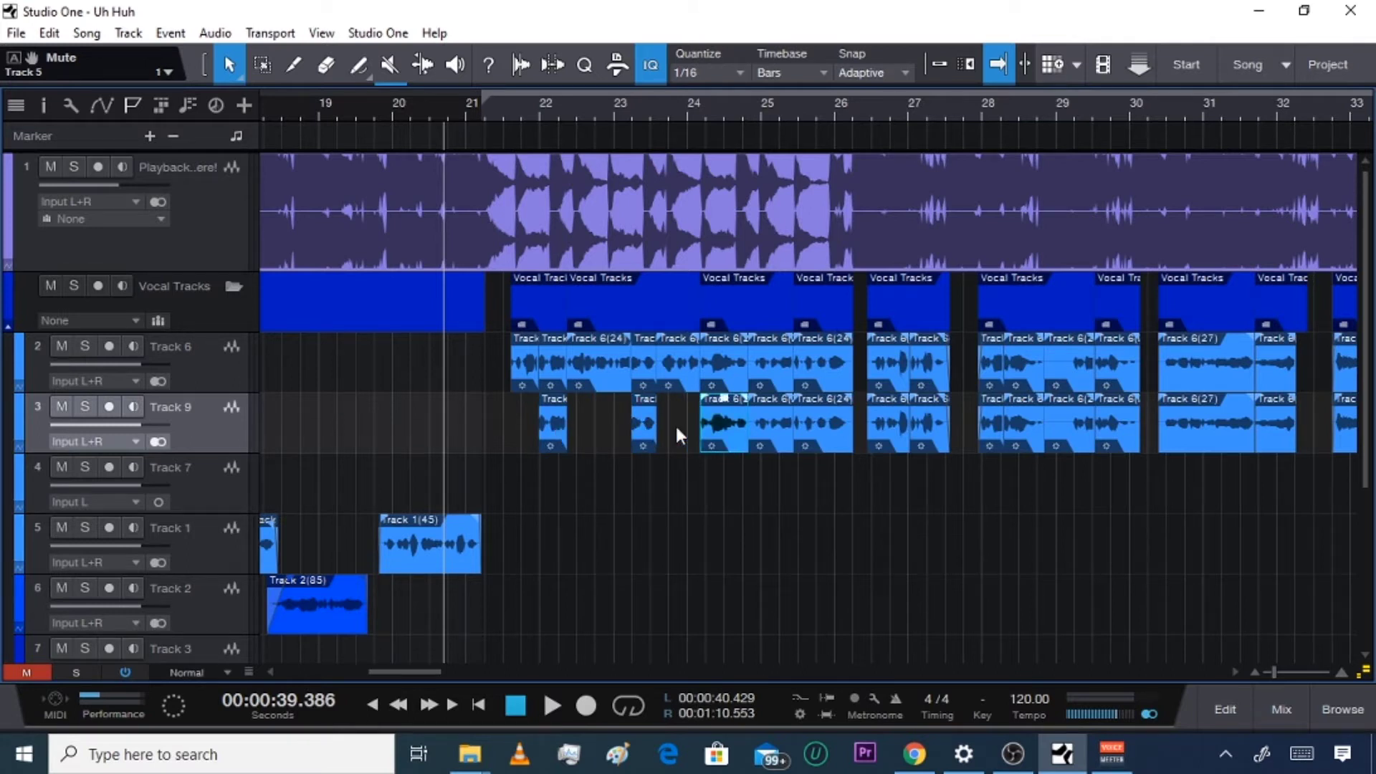
{"action": "left_click", "coordinate": [763, 432]}
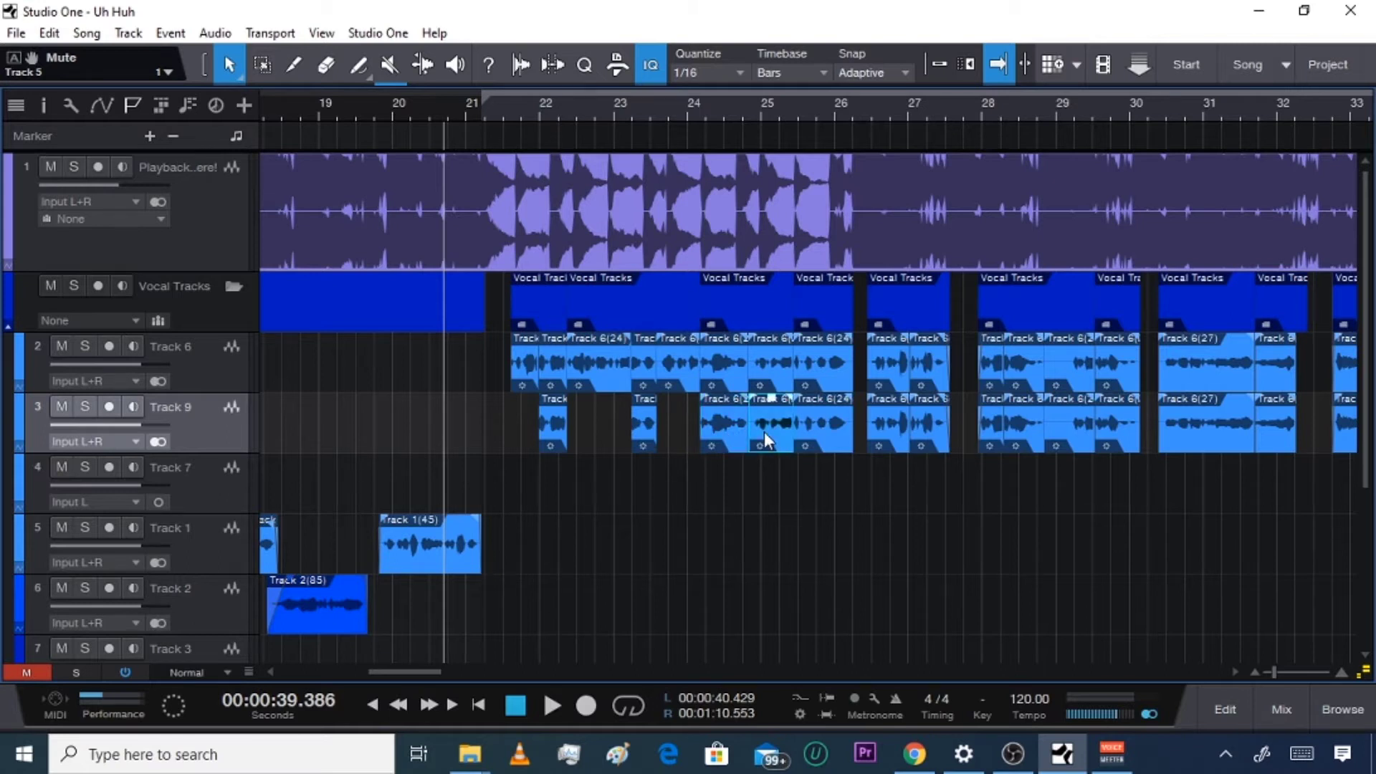
{"action": "key", "text": "Delete"}
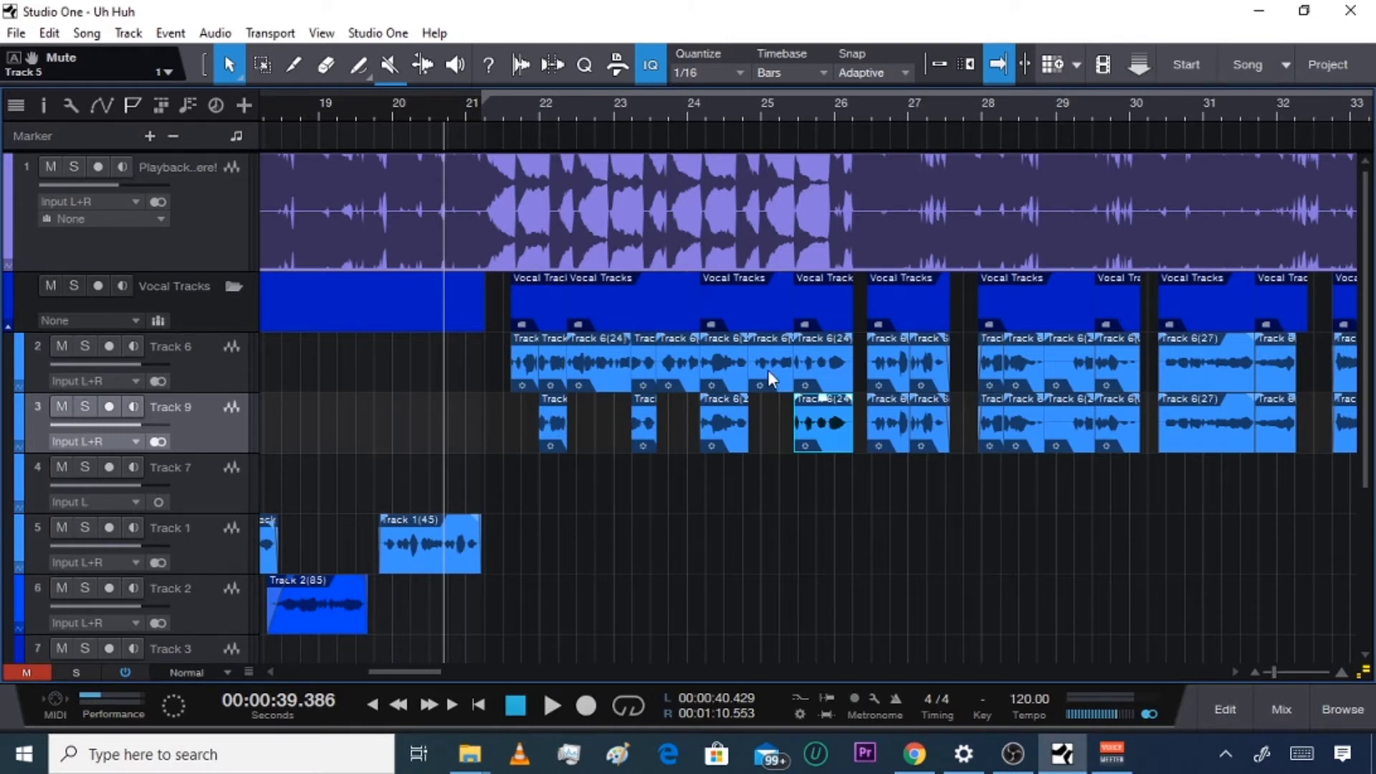
Delete the duplicate track's clips that start between bars 26 and 27, just before bar 28, near 28.4, and after 30.2
{"action": "left_click", "coordinate": [890, 431]}
{"action": "left_click_drag", "start_coordinate": [888, 428], "coordinate": [925, 400]}
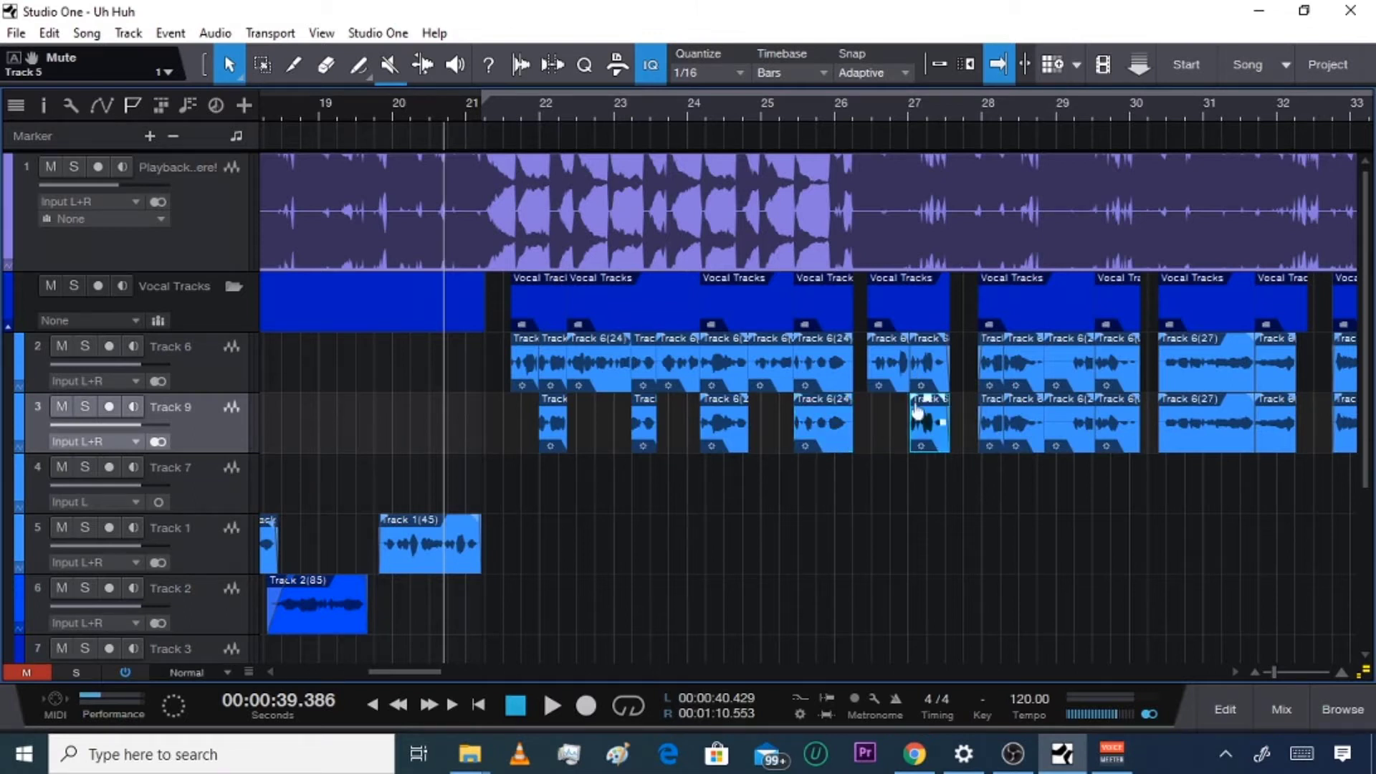
{"action": "left_click", "coordinate": [986, 418]}
{"action": "key", "text": "Delete"}
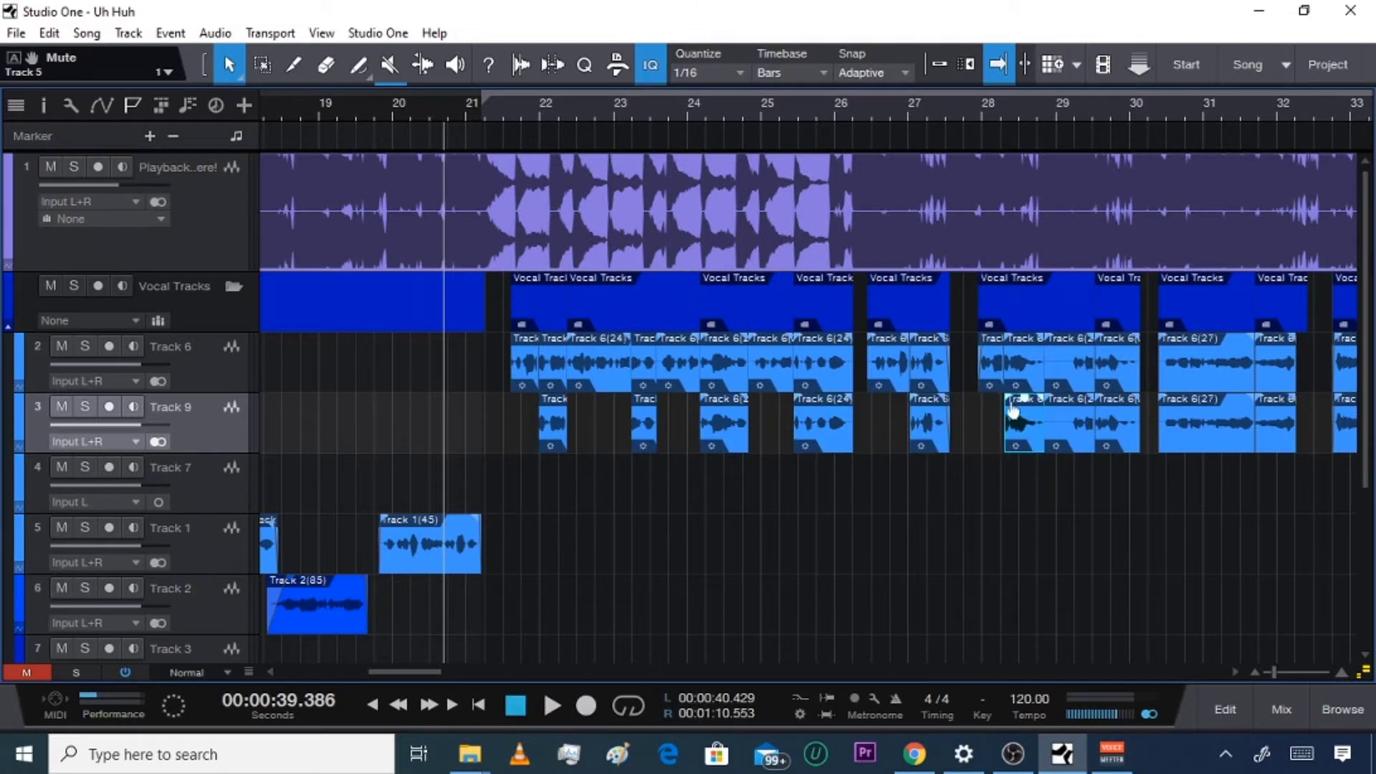
{"action": "left_click", "coordinate": [1066, 429]}
{"action": "key", "text": "Delete"}
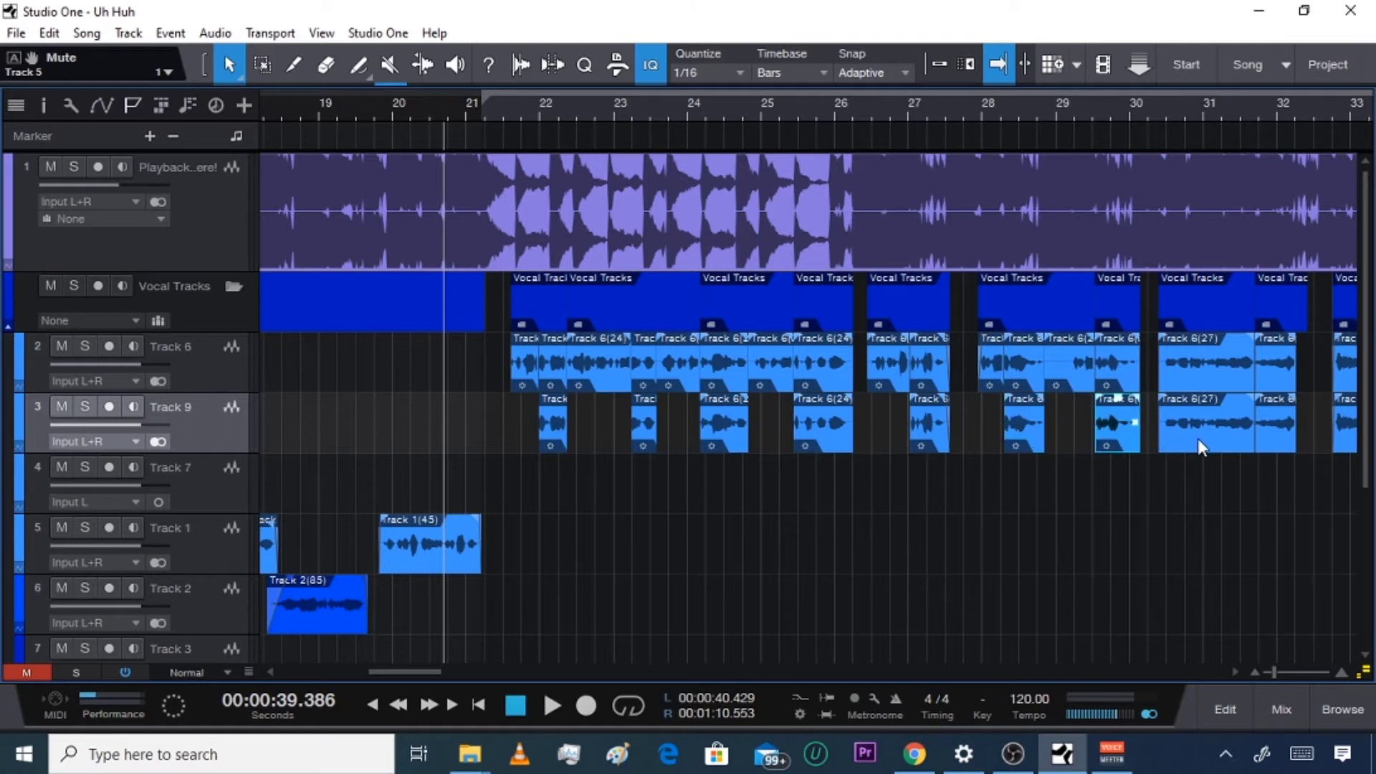
{"action": "left_click", "coordinate": [1180, 440]}
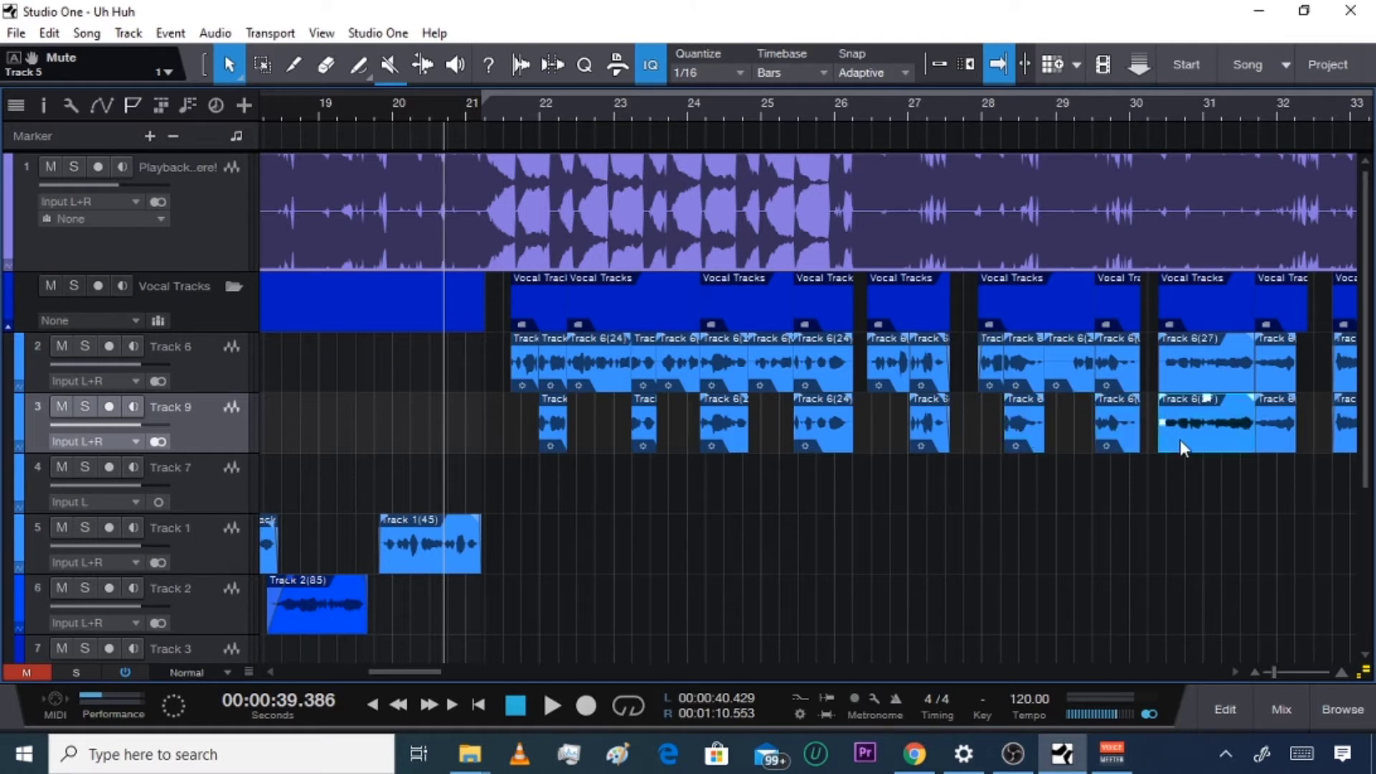
{"action": "key", "text": "Delete"}
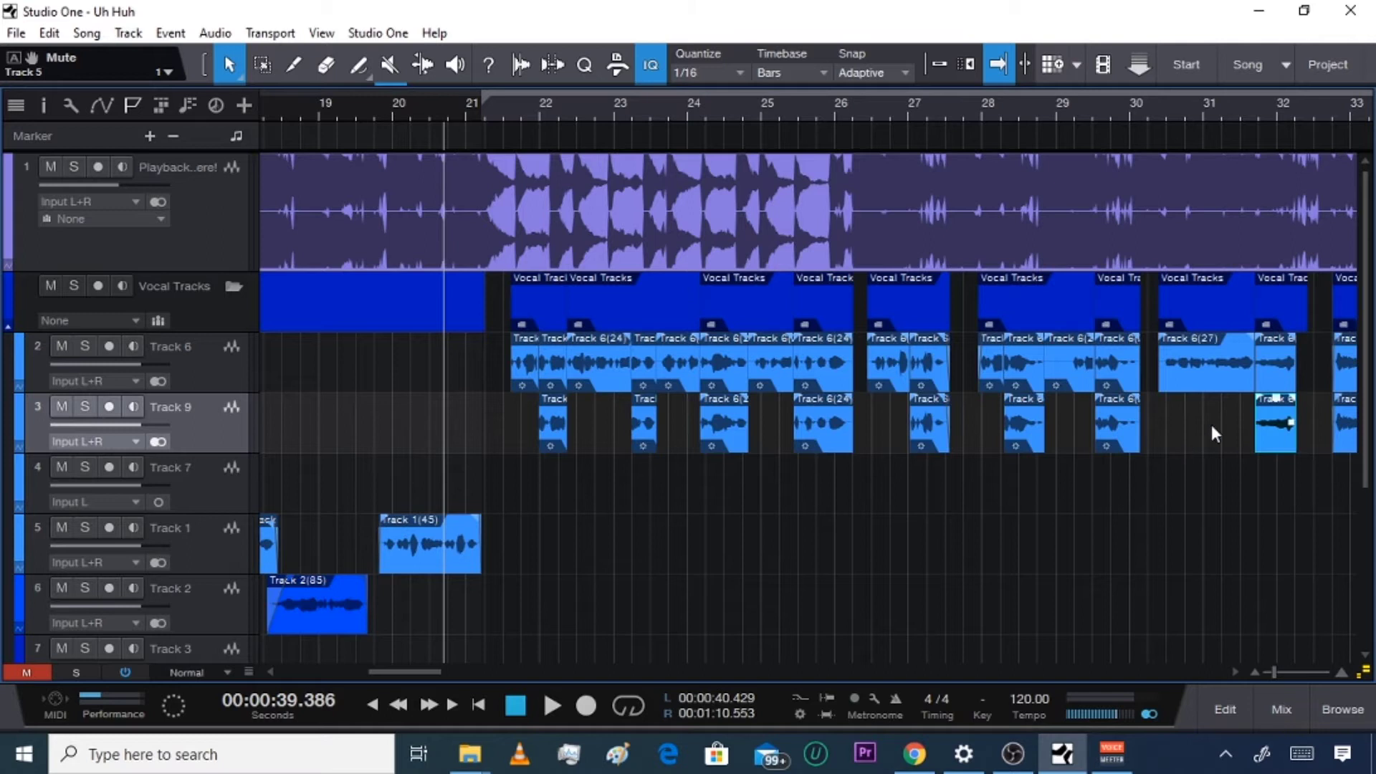
Delete the duplicate track's clips that start just before bar 33, at bar 34, and just after bar 35
{"action": "left_click", "coordinate": [1234, 672]}
{"action": "left_click", "coordinate": [947, 428]}
{"action": "key", "text": "Delete"}
{"action": "left_click", "coordinate": [1030, 427]}
{"action": "key", "text": "Delete"}
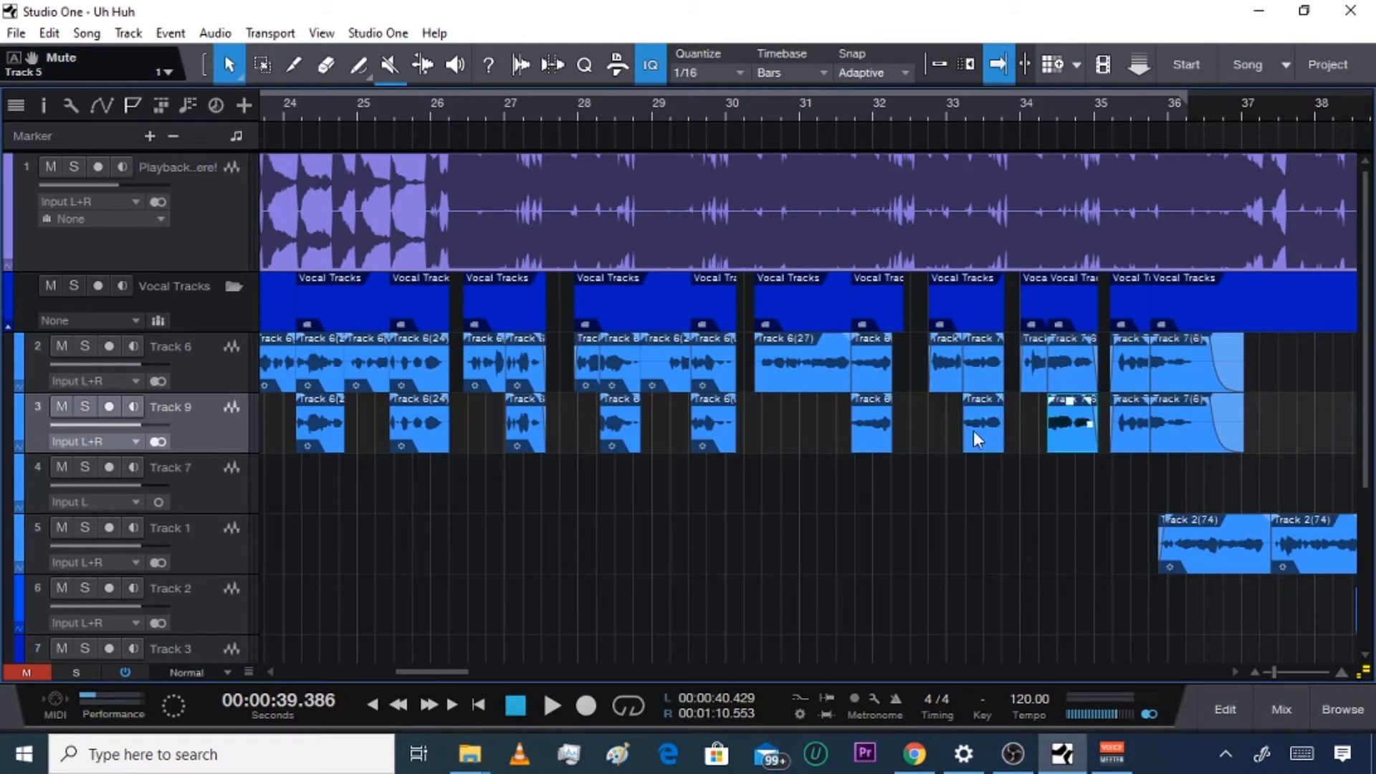
{"action": "left_click", "coordinate": [1124, 432]}
{"action": "key", "text": "Delete"}
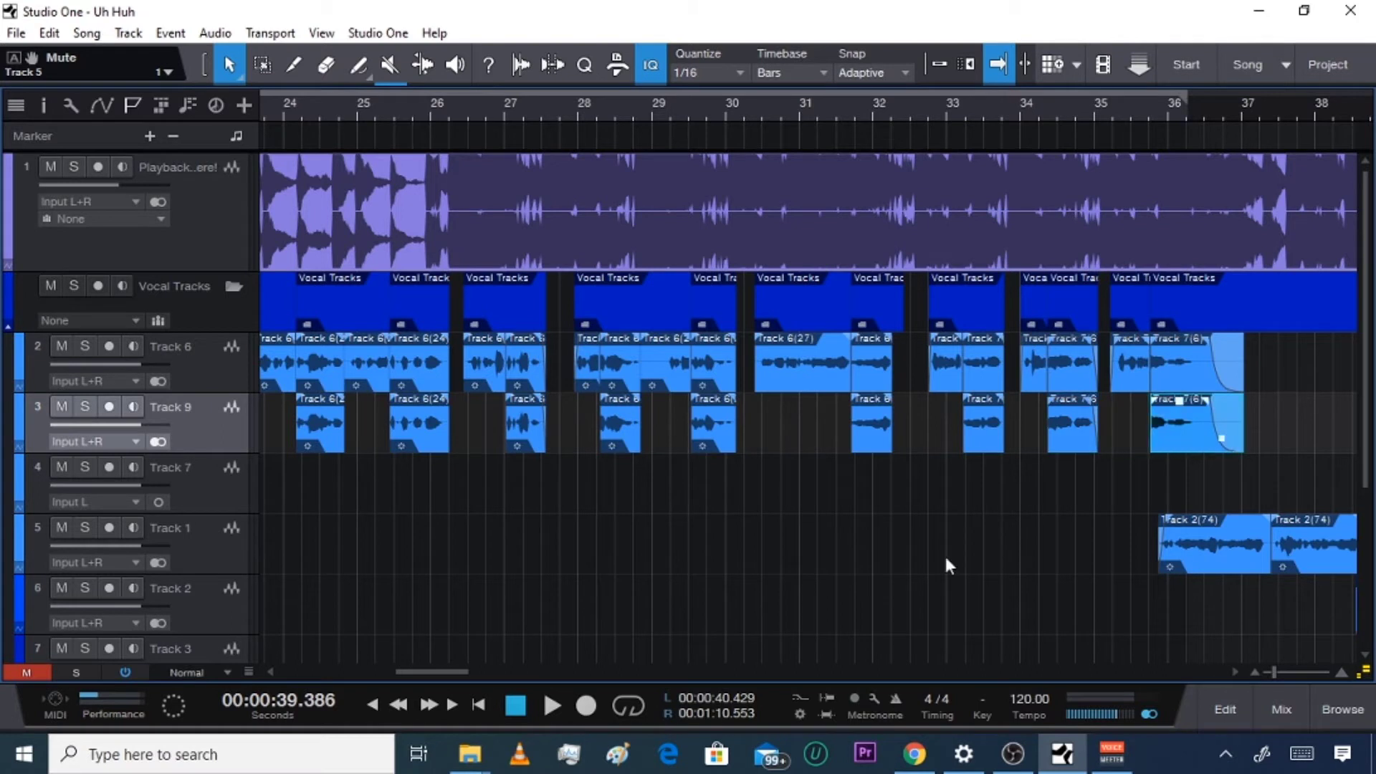
Play the verse from just before the first Track 6 clip to hear it with the thinned-out duplicate
{"action": "left_click_drag", "start_coordinate": [466, 674], "coordinate": [422, 674]}
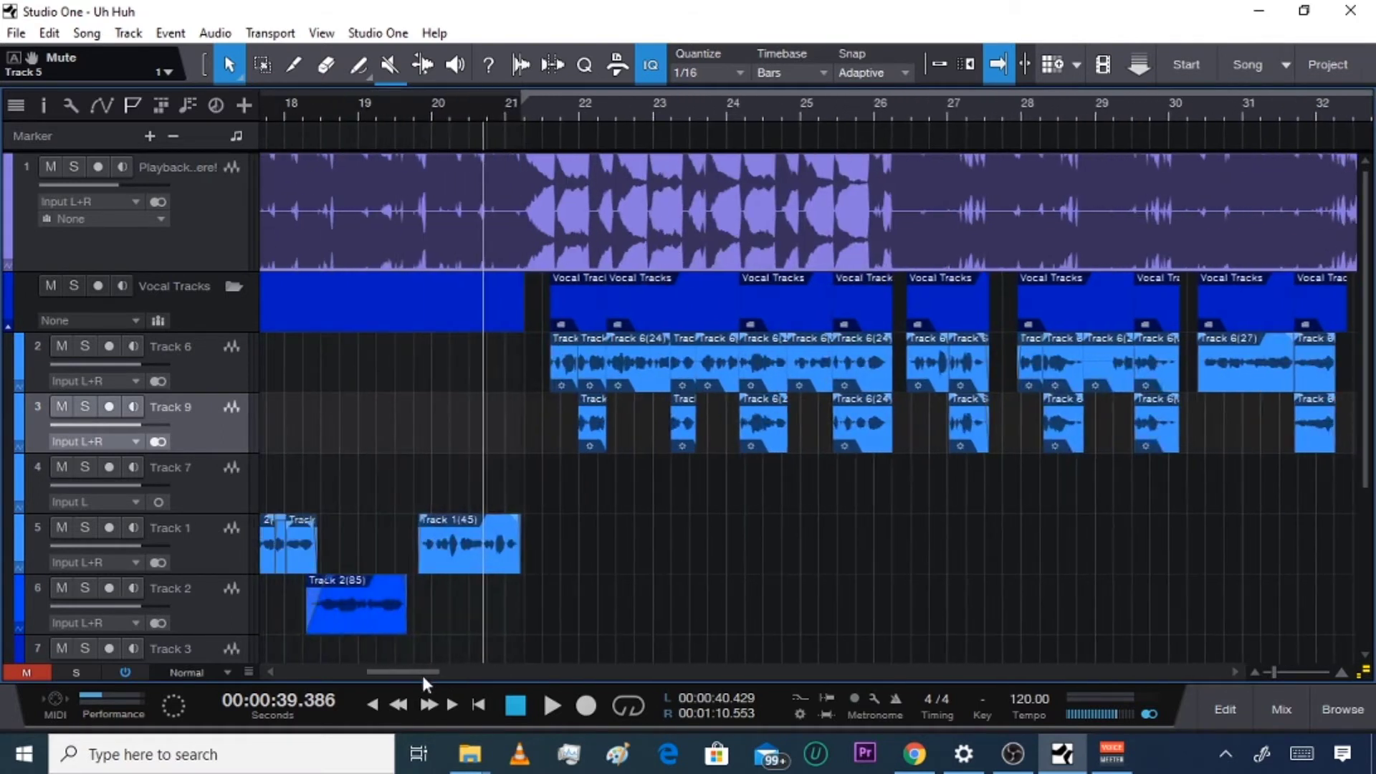
{"action": "left_click", "coordinate": [539, 113]}
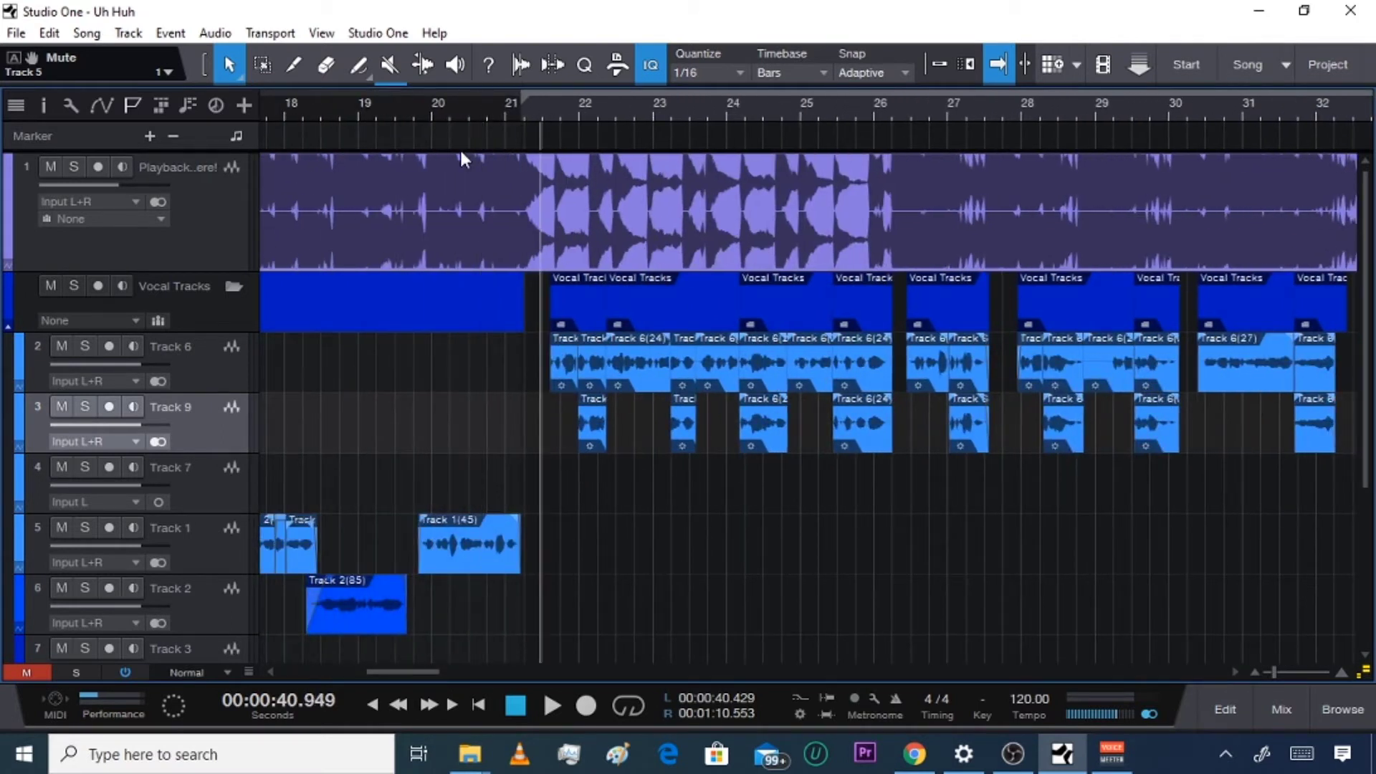
{"action": "key", "text": "space"}
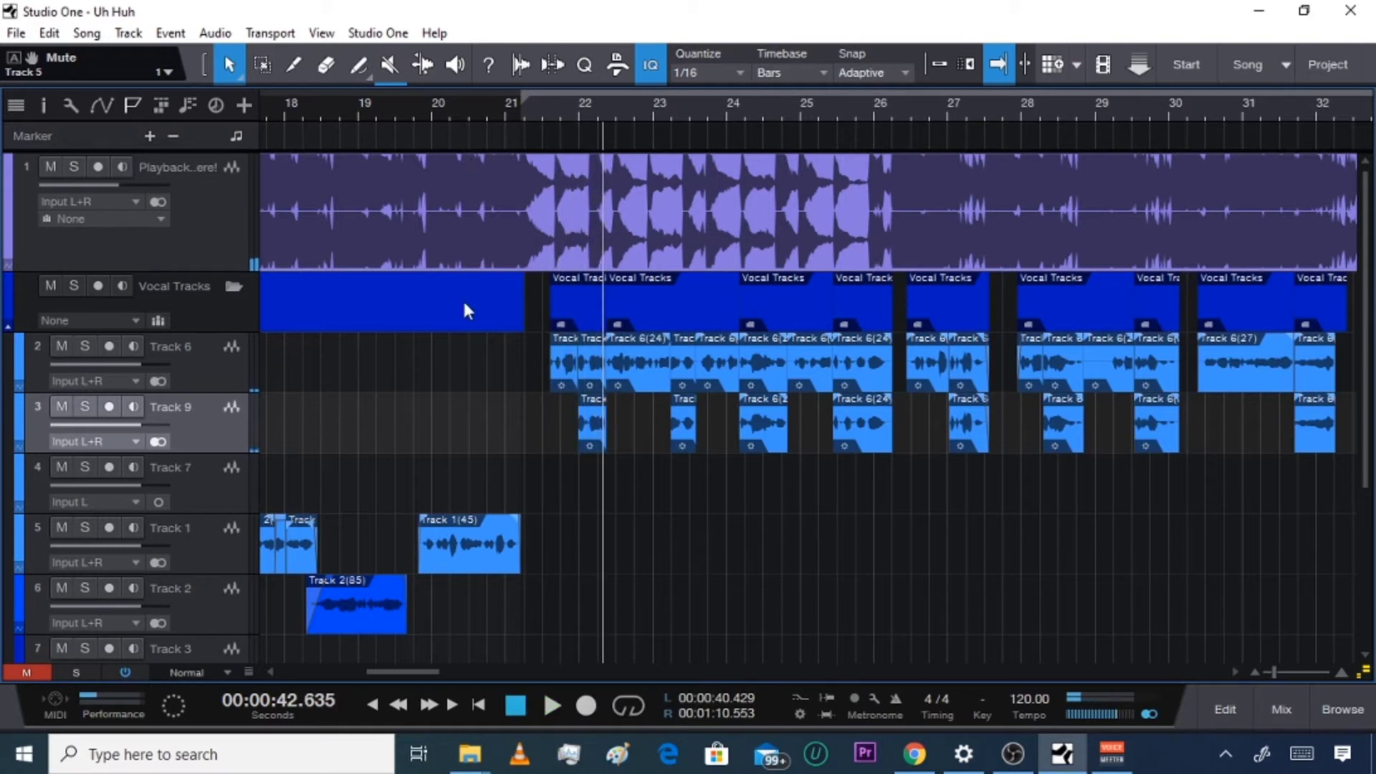
Play the verse with the thinned-out duplicate, then return the playhead to the start of the first Track 6 clip
{"action": "key", "text": "space"}
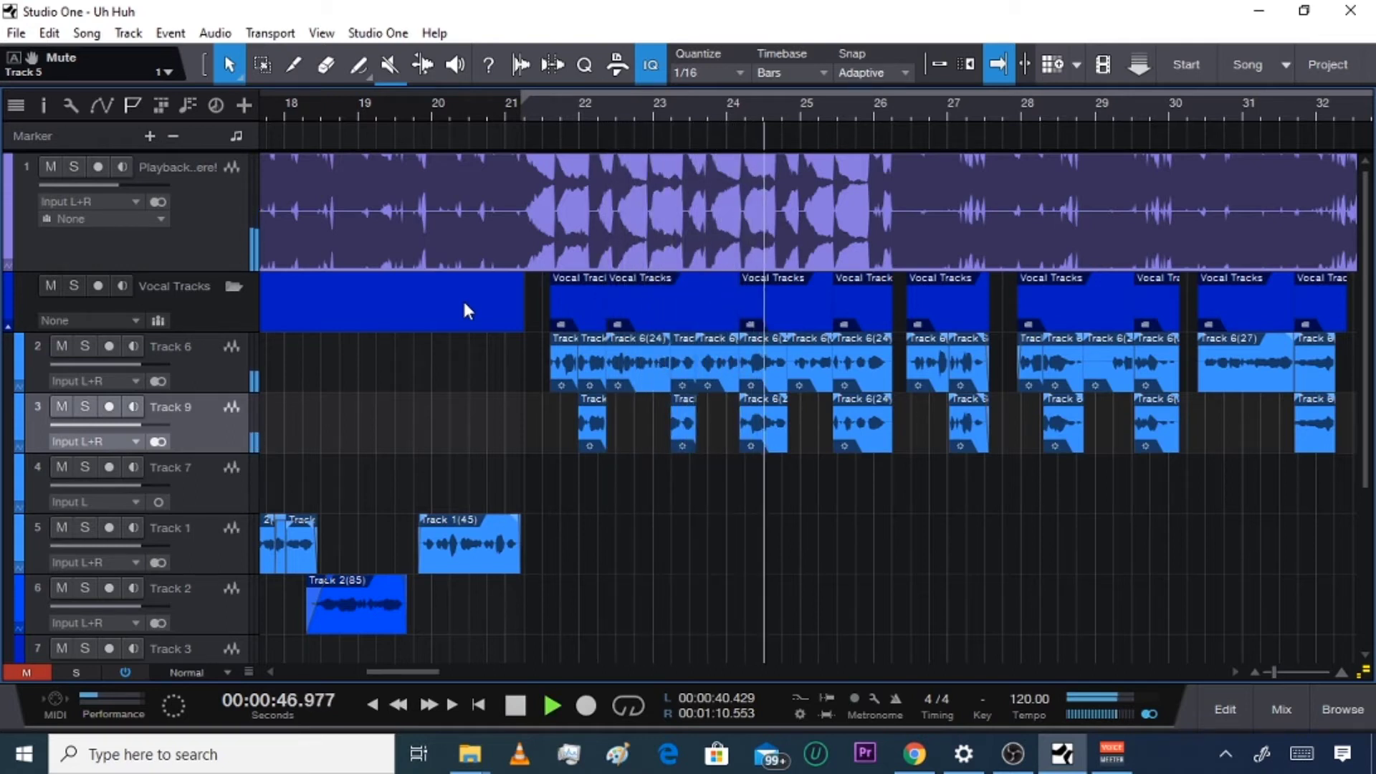
{"action": "key", "text": "space"}
{"action": "left_click", "coordinate": [550, 109]}
Add the PreSonus Analog Delay effect to the inserts of Track 9, the duplicated vocal track
{"action": "key", "text": "F3"}
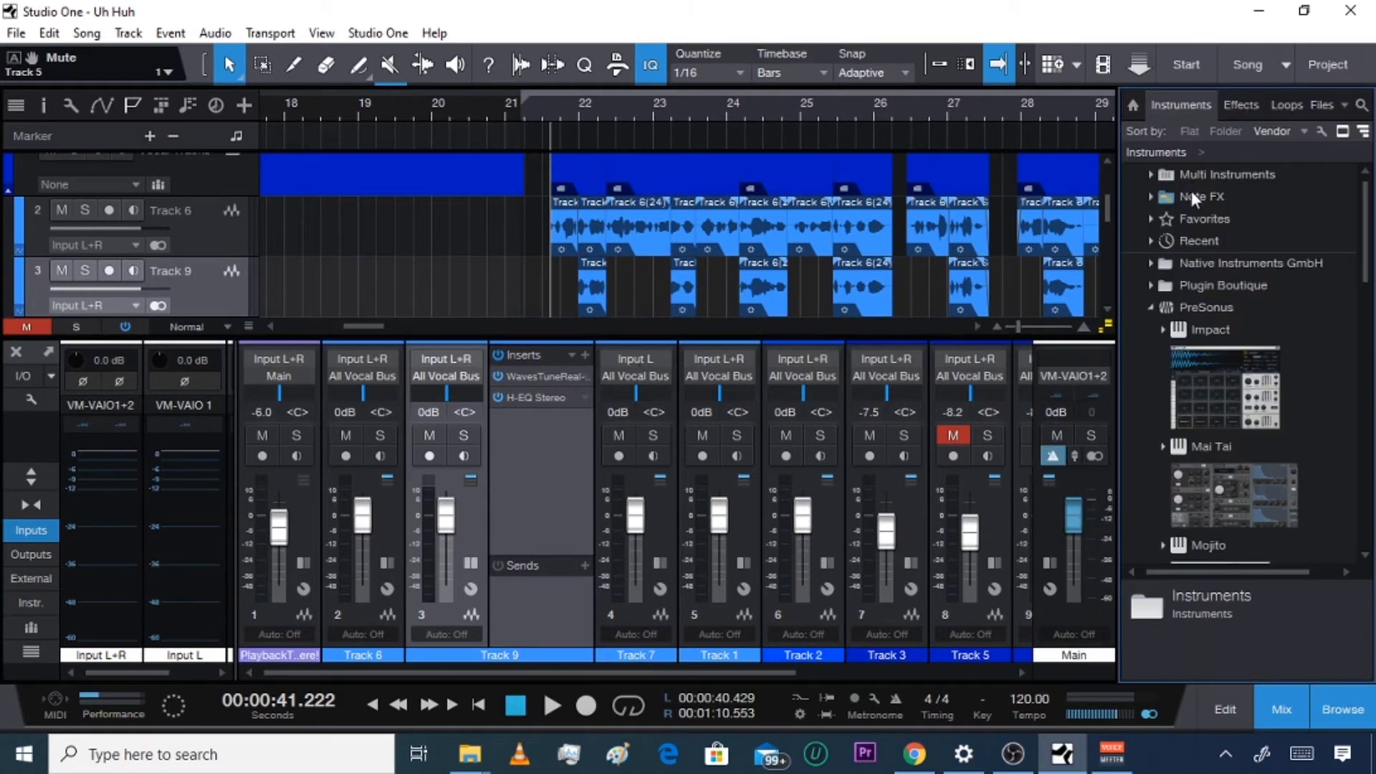
{"action": "left_click", "coordinate": [1240, 108]}
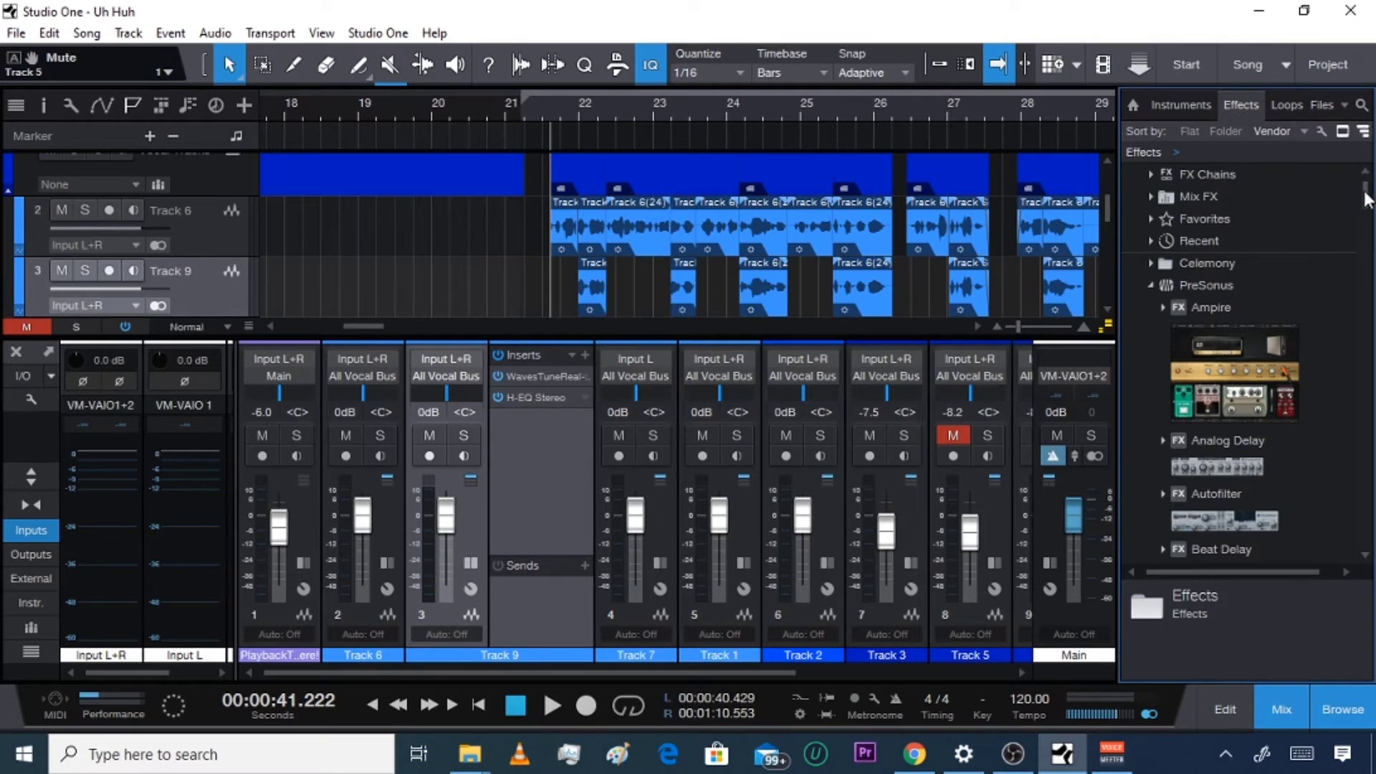
{"action": "mouse_move", "coordinate": [1366, 200]}
{"action": "left_mouse_down"}
{"action": "mouse_move", "coordinate": [1371, 231]}
{"action": "mouse_move", "coordinate": [1371, 213]}
{"action": "left_mouse_up"}
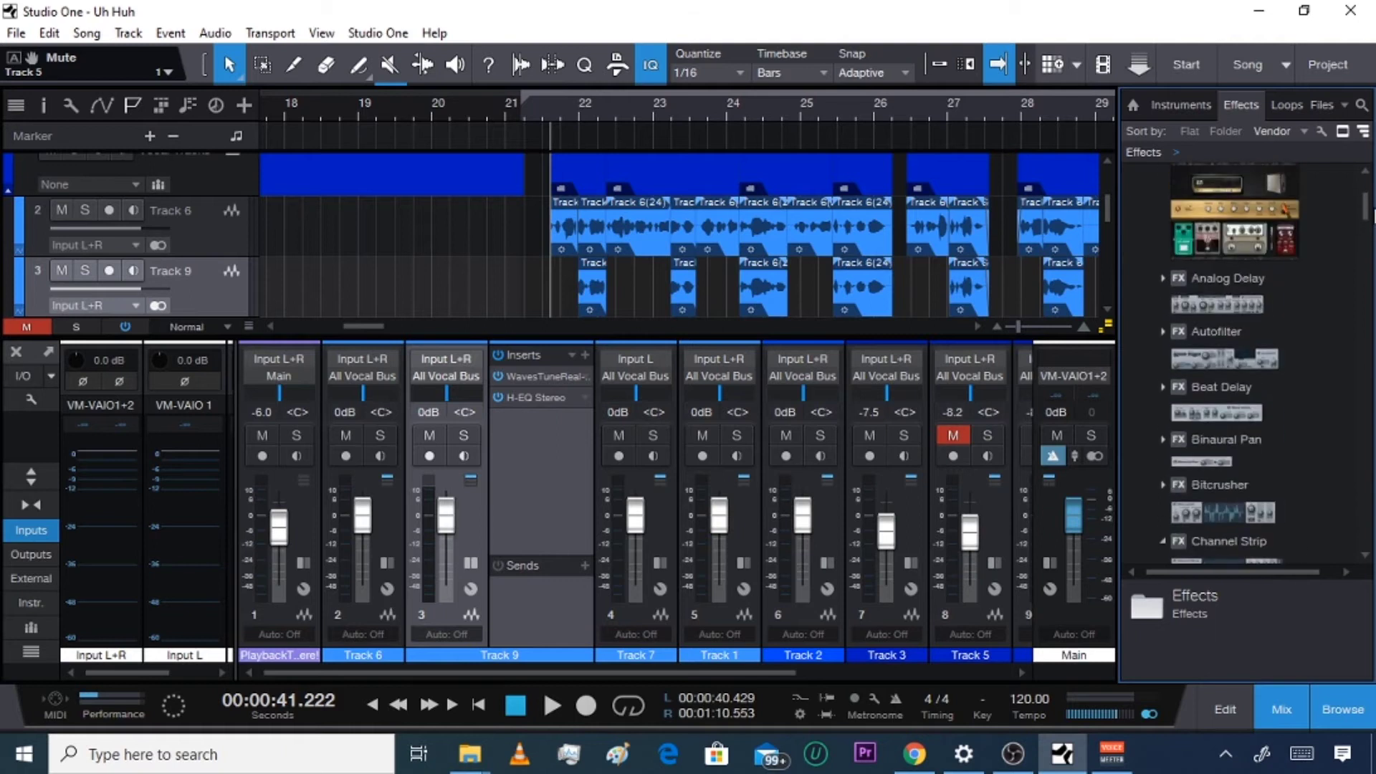
{"action": "left_click_drag", "start_coordinate": [1209, 305], "coordinate": [535, 455]}
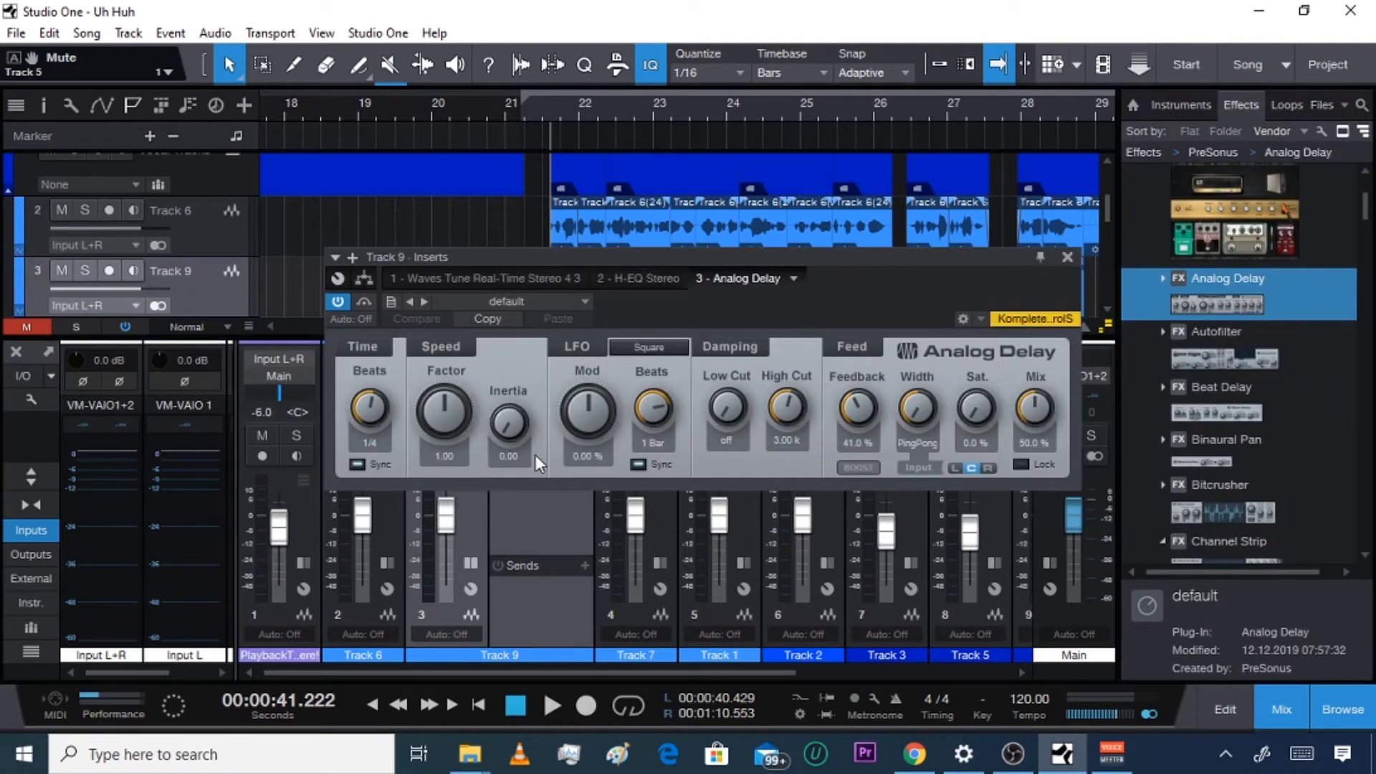
{"action": "left_click", "coordinate": [1067, 256]}
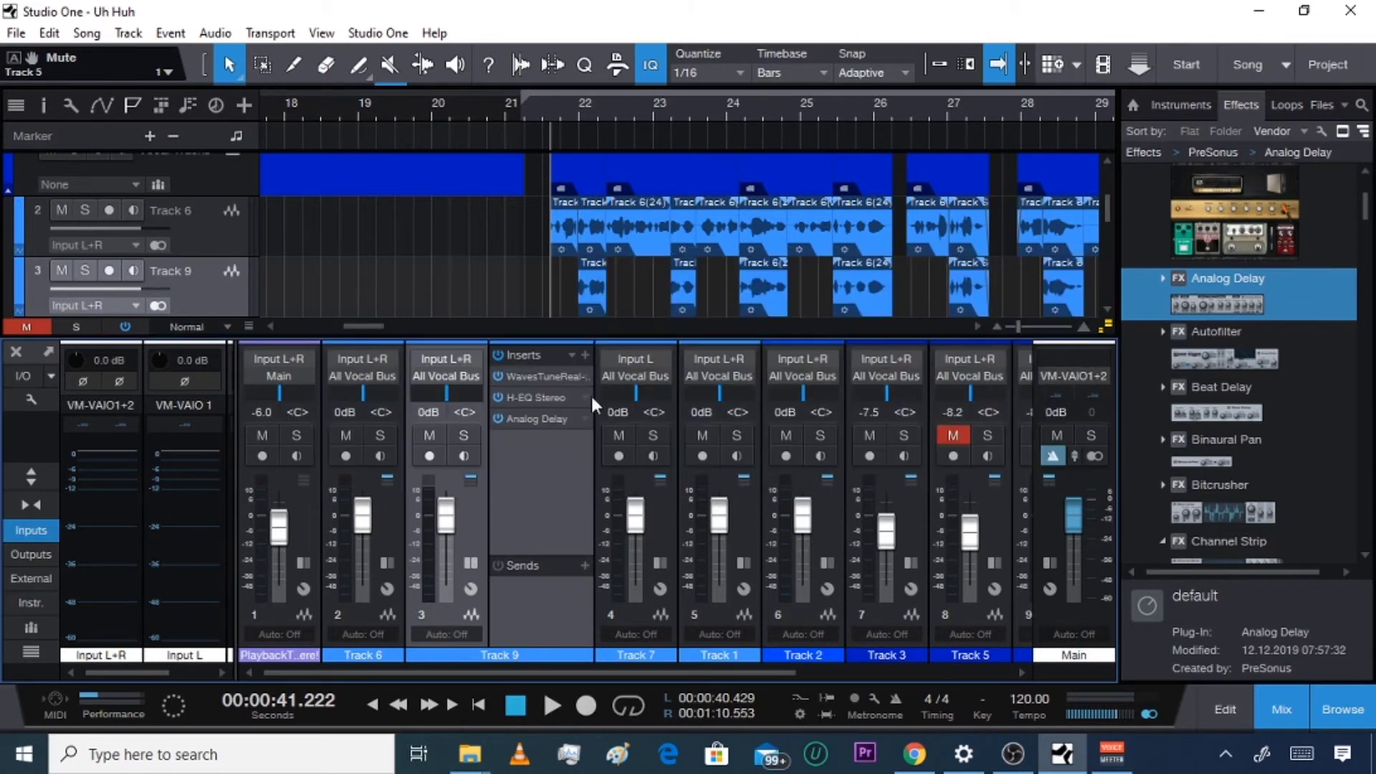
{"action": "left_click", "coordinate": [586, 355]}
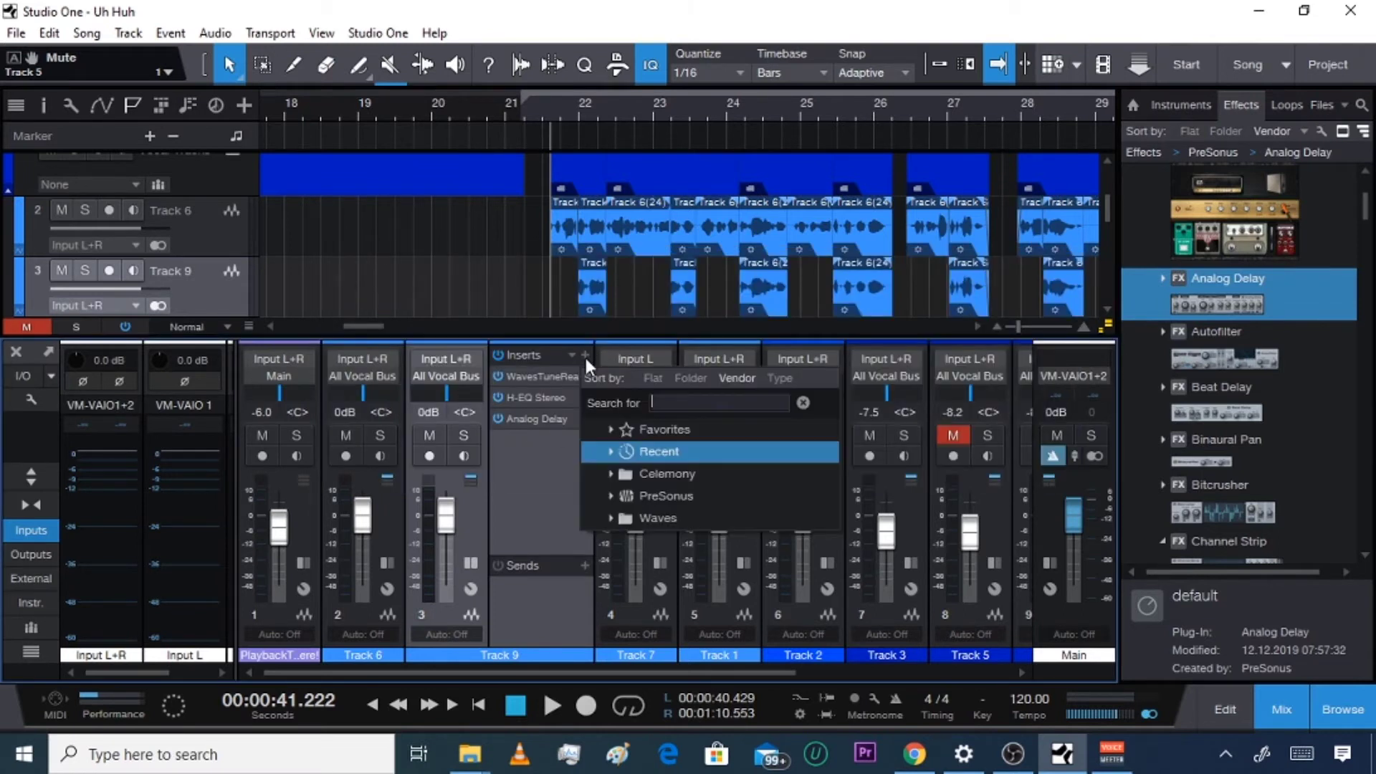
{"action": "left_click", "coordinate": [613, 496]}
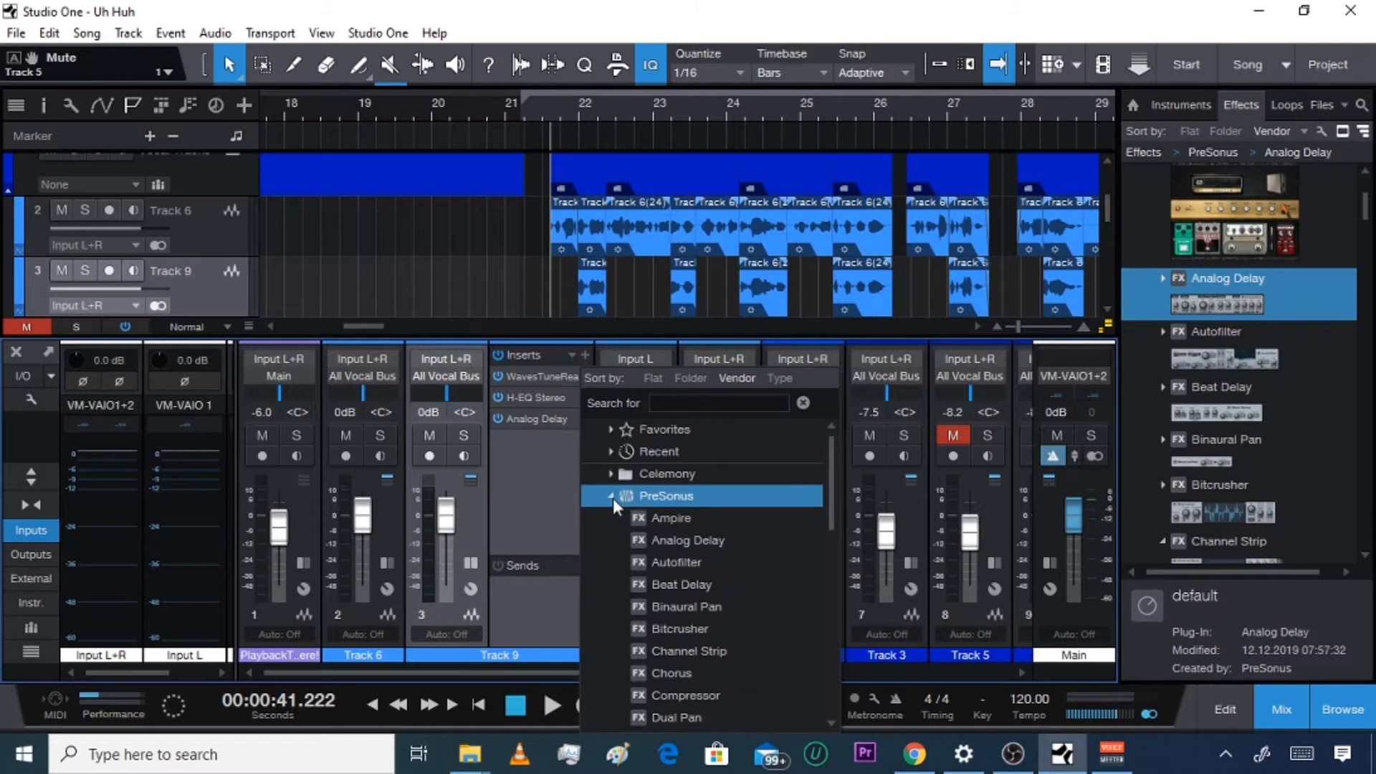
{"action": "left_click", "coordinate": [613, 497]}
{"action": "left_click", "coordinate": [543, 462]}
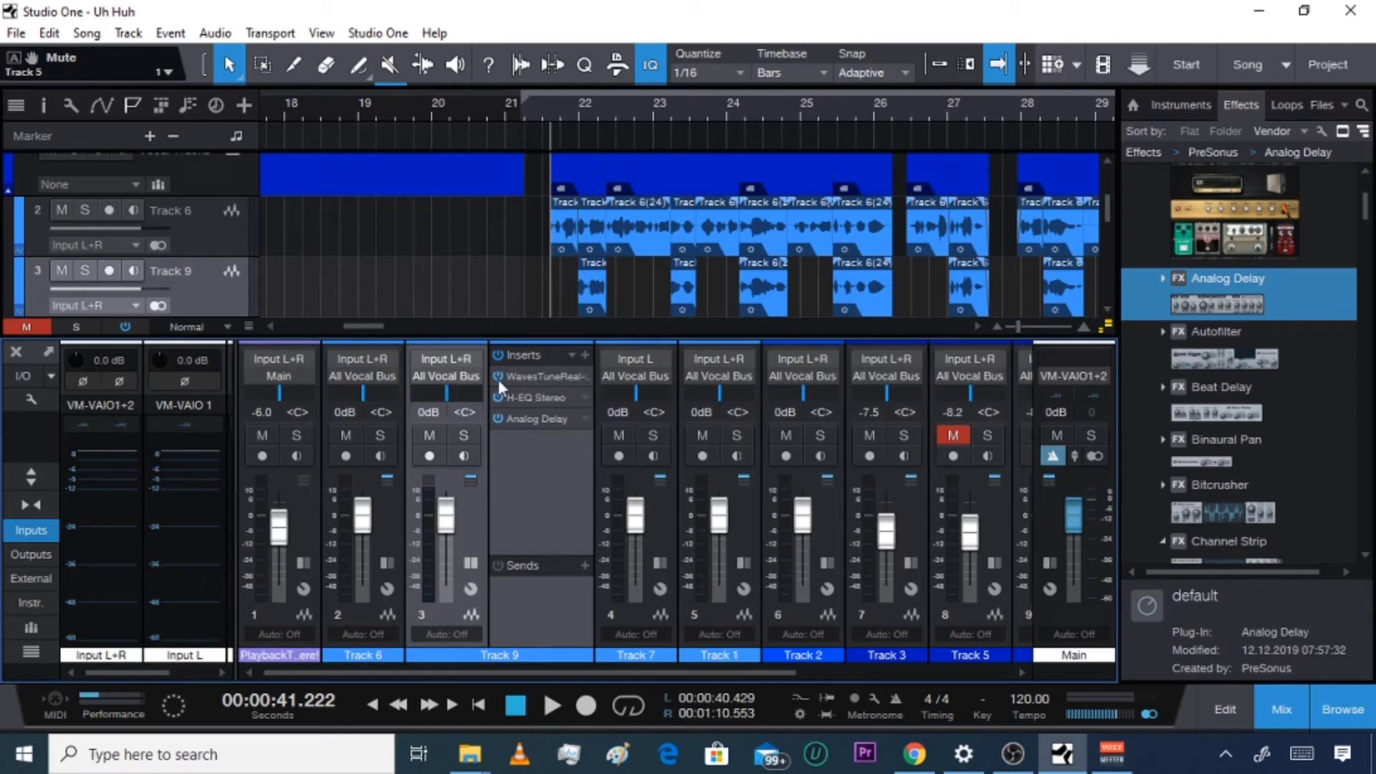
Open Track 9's Analog Delay, move its window clear of the inserts, and play the verse with the default delay settings
{"action": "left_click", "coordinate": [523, 420]}
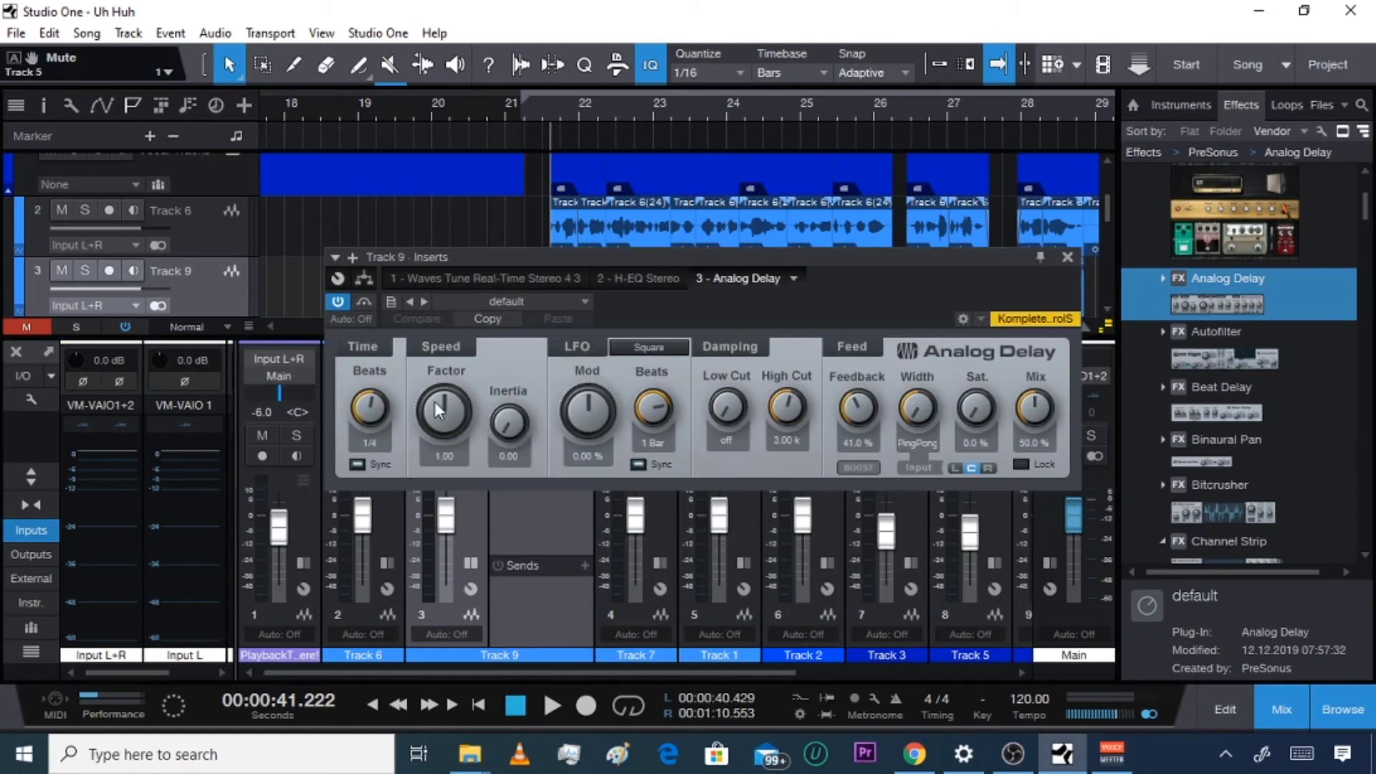
{"action": "left_click_drag", "start_coordinate": [711, 258], "coordinate": [922, 306]}
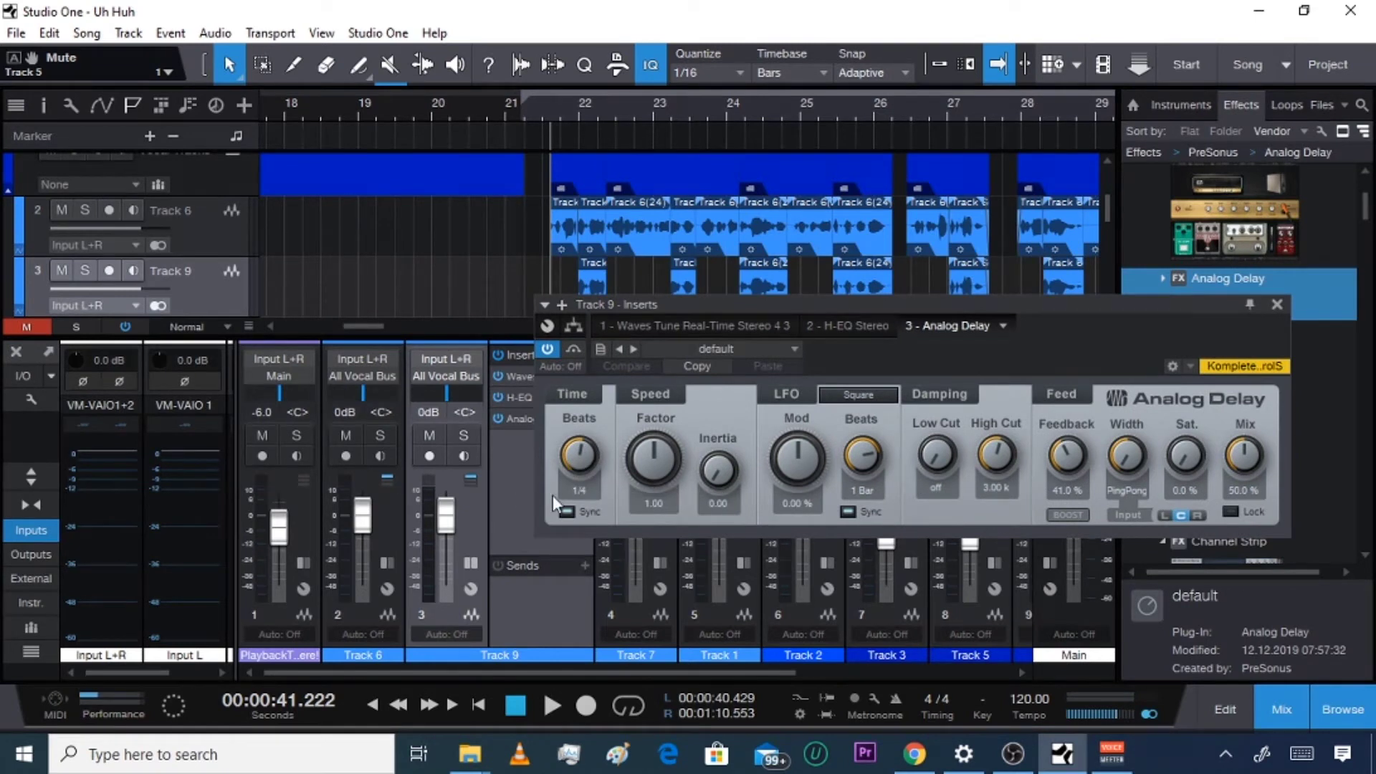
{"action": "key", "text": "space"}
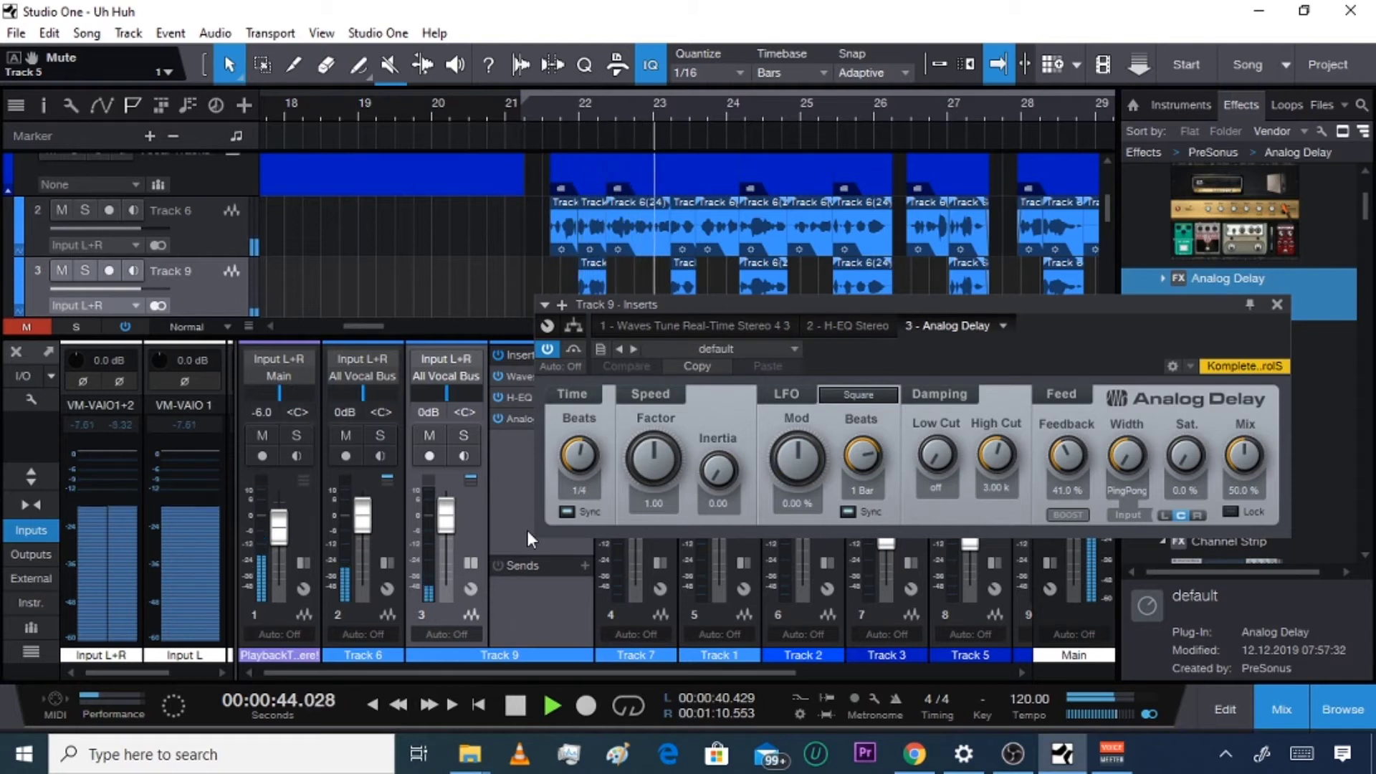
{"action": "key", "text": "space"}
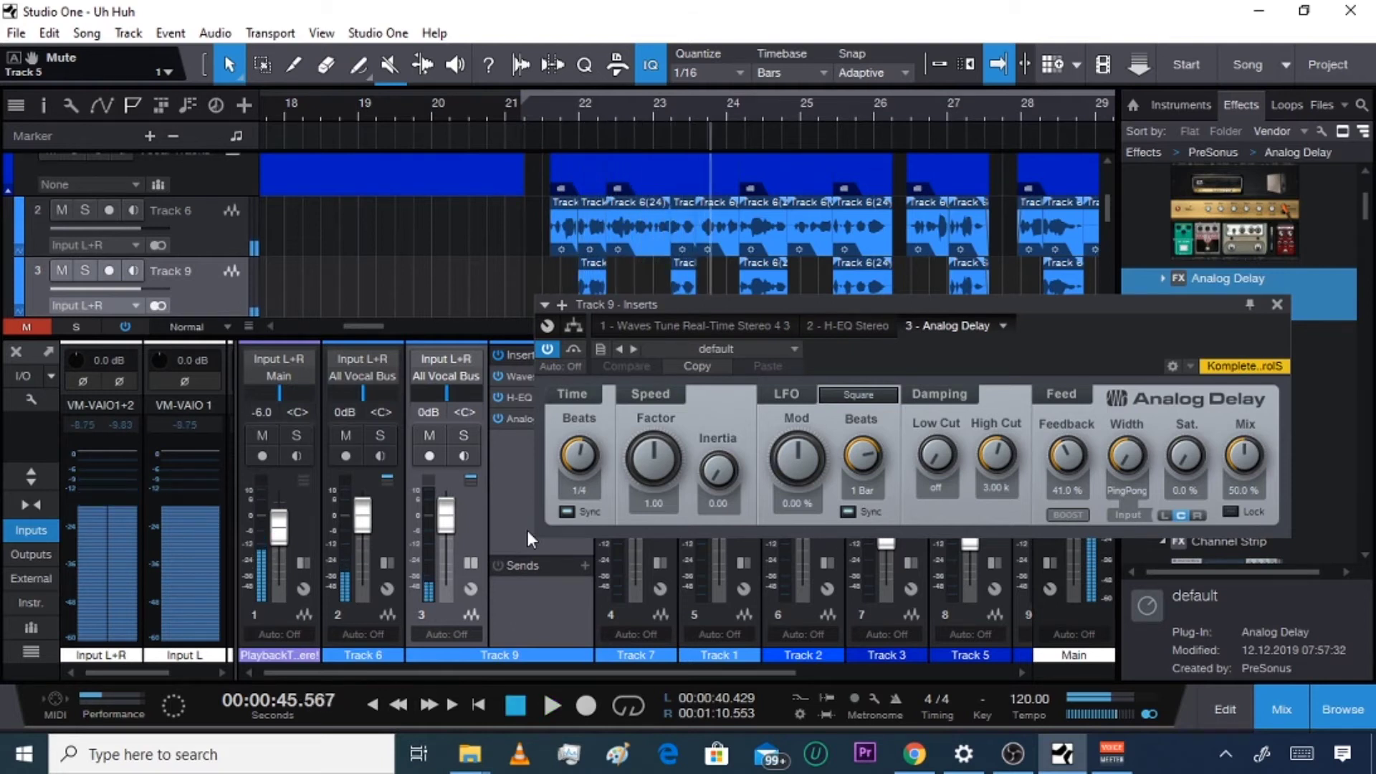
Set the Analog Delay's time to 1/2 T beats and play the start of the verse to hear it
{"action": "left_click_drag", "start_coordinate": [583, 454], "coordinate": [583, 446]}
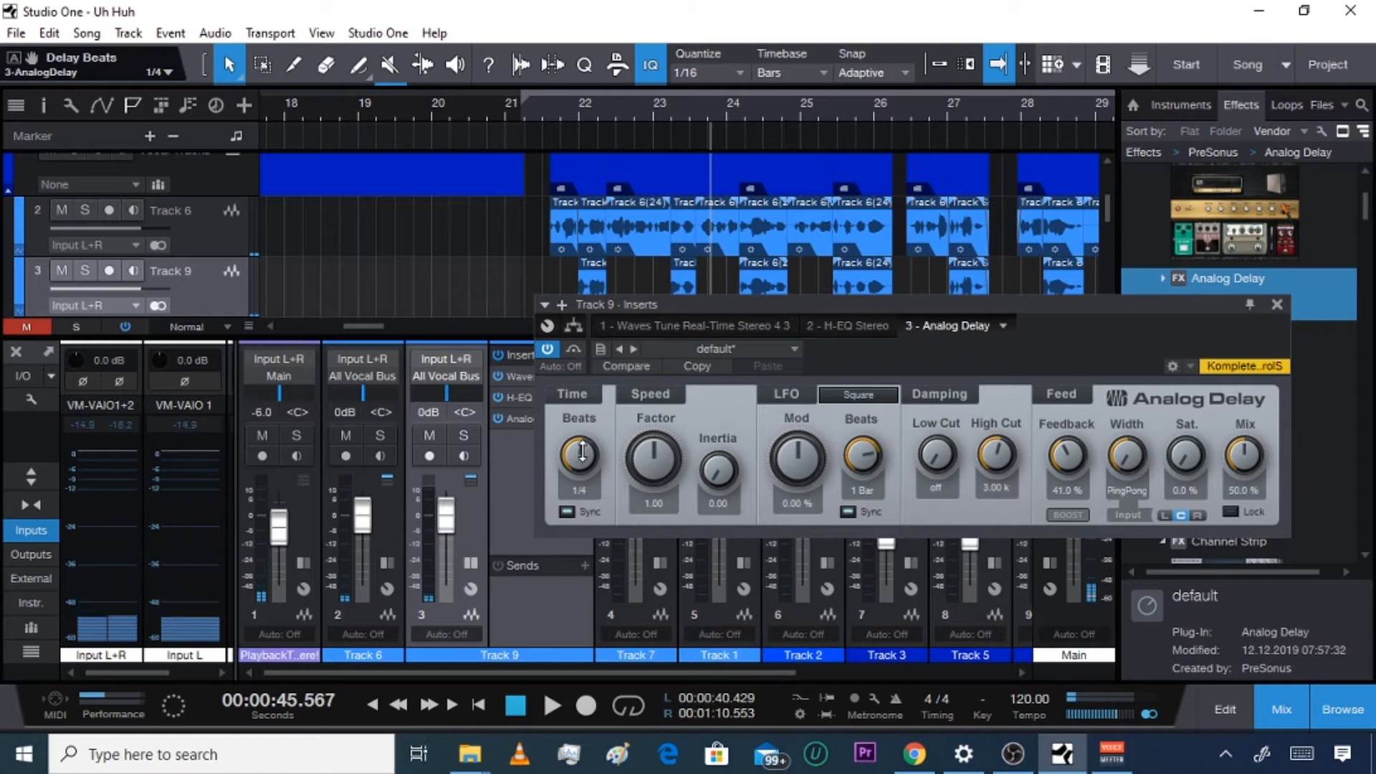
{"action": "left_click", "coordinate": [533, 109]}
{"action": "key", "text": "space"}
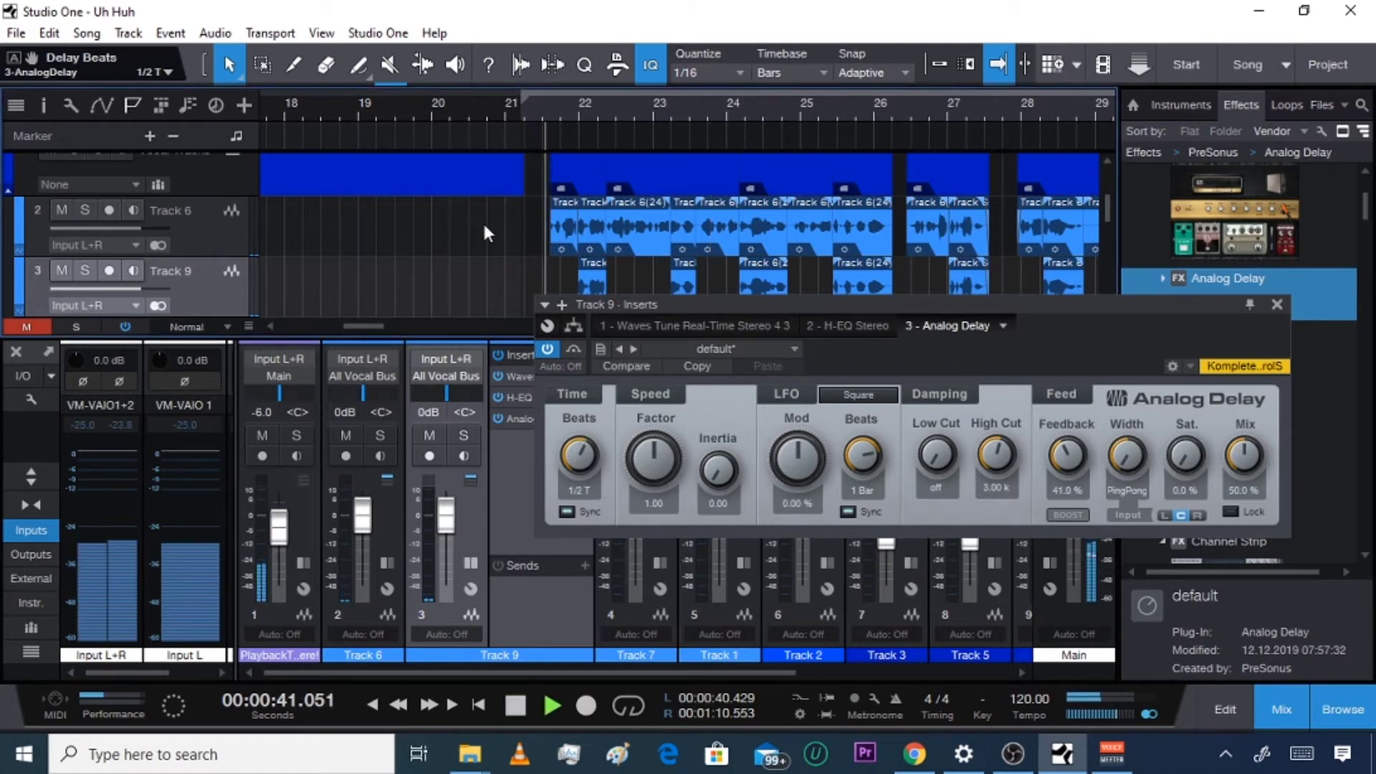
{"action": "left_click", "coordinate": [540, 102]}
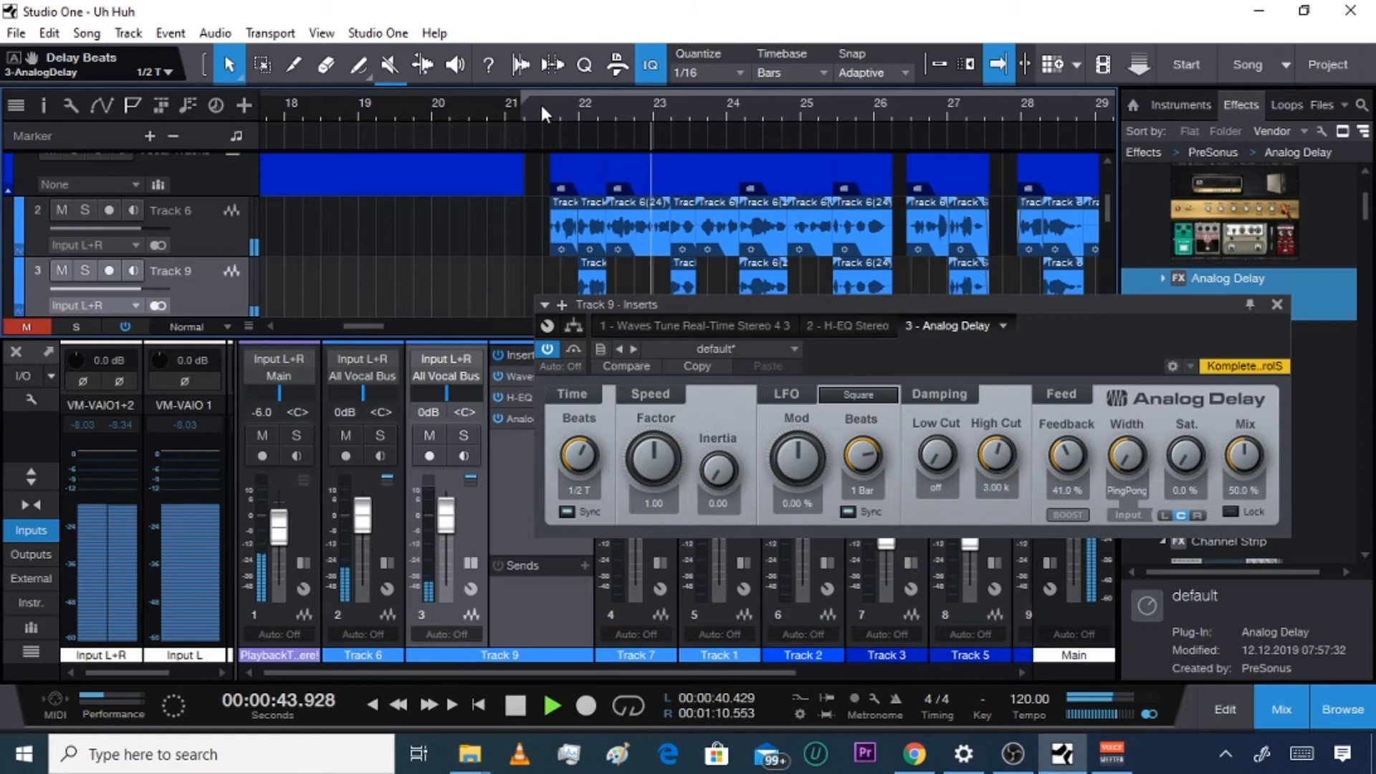
{"action": "key", "text": "space"}
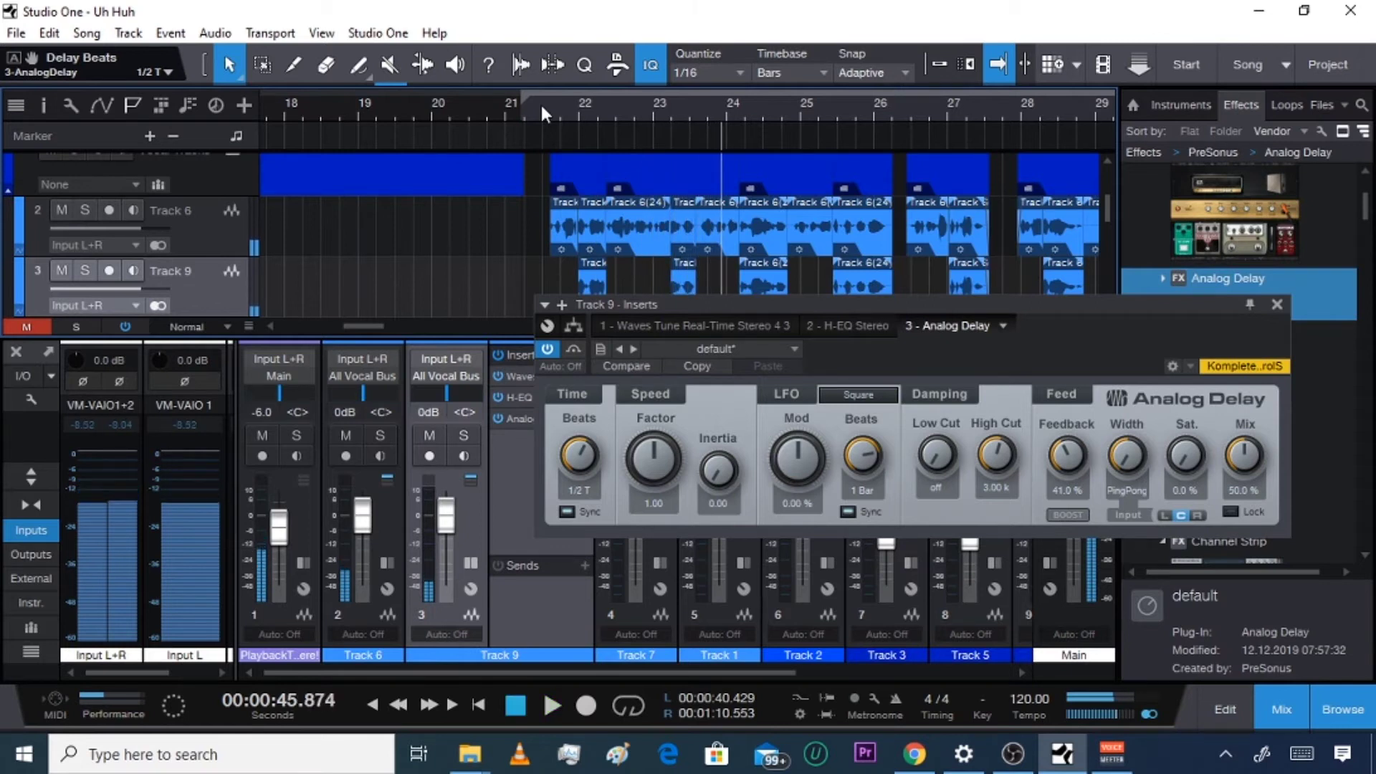
Raise the Analog Delay's Mix to 100% and play from just before the first verse clip to hear only the delayed vocal
{"action": "left_click", "coordinate": [526, 106]}
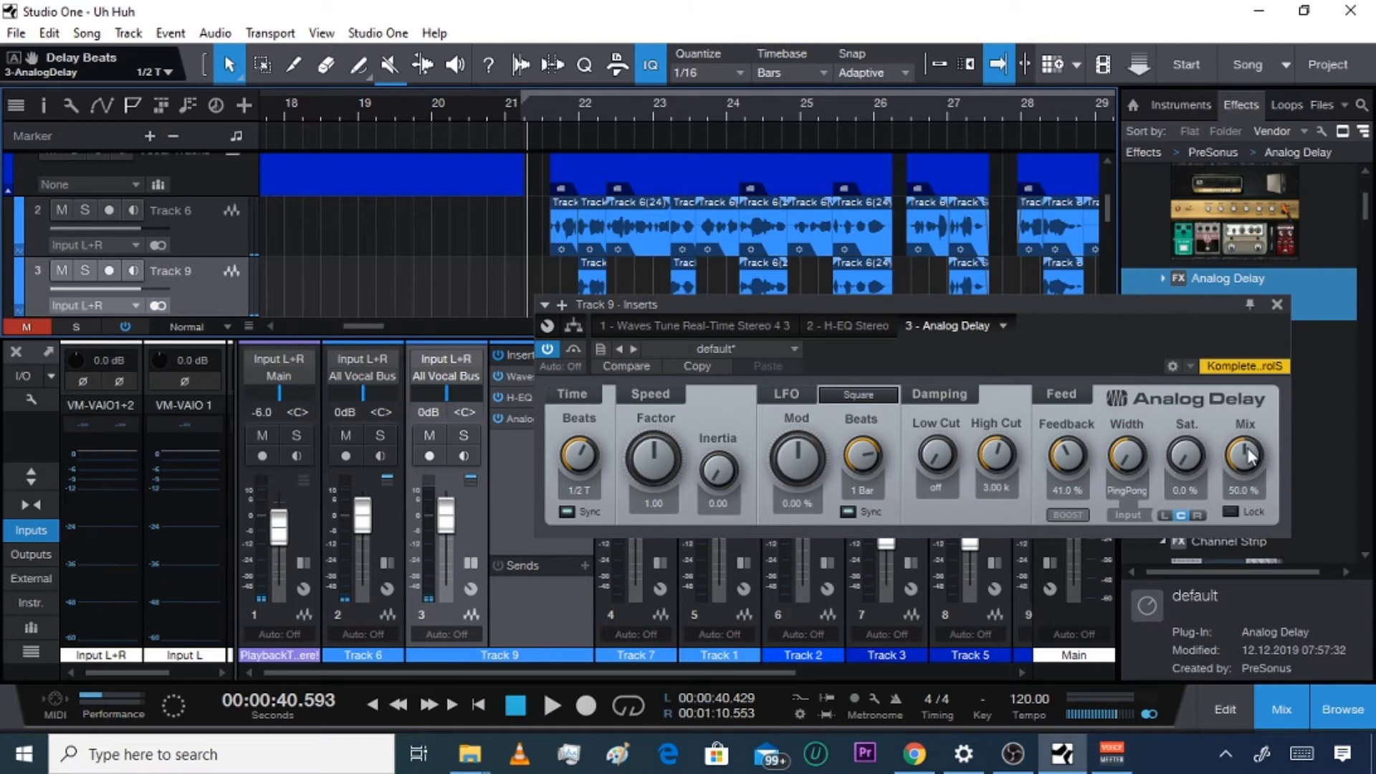
{"action": "mouse_move", "coordinate": [1247, 466]}
{"action": "left_mouse_down"}
{"action": "mouse_move", "coordinate": [1246, 437]}
{"action": "mouse_move", "coordinate": [1249, 473]}
{"action": "left_mouse_up"}
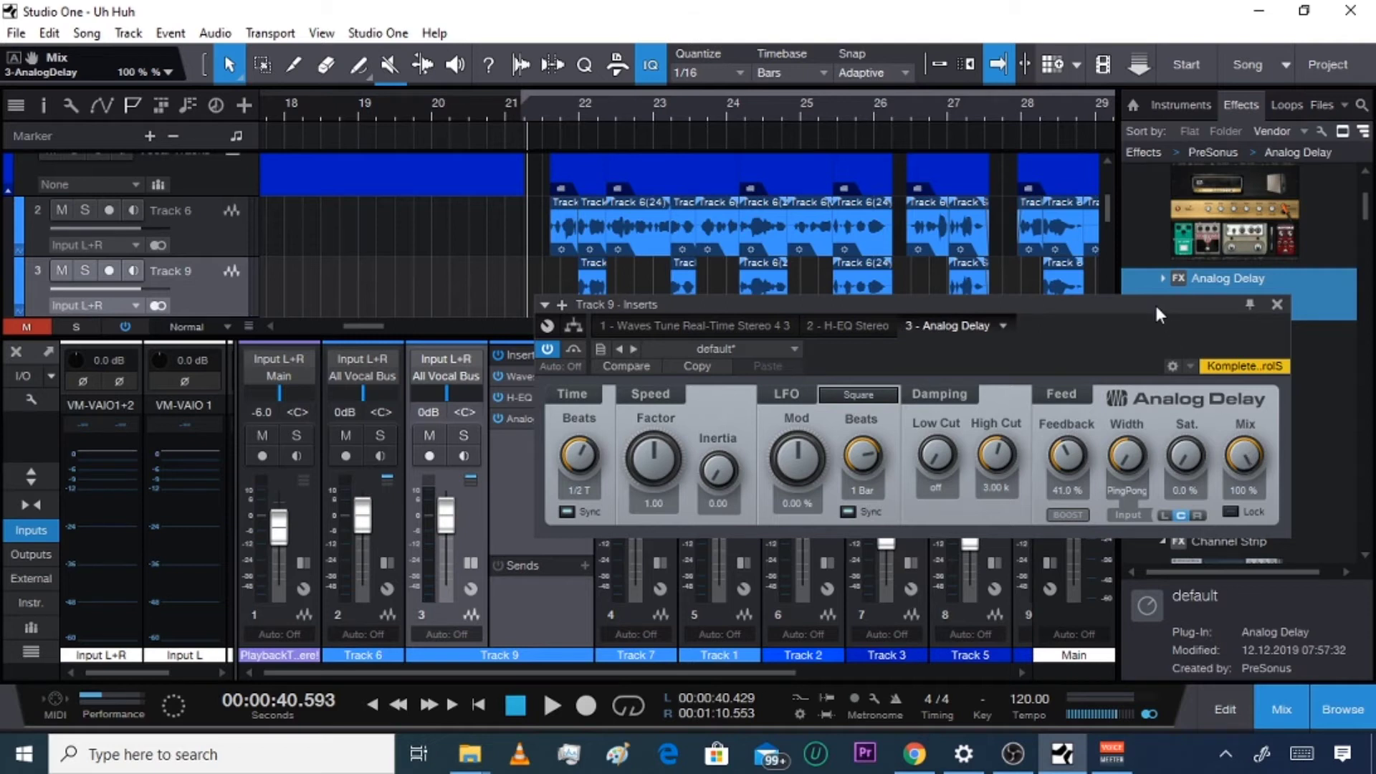
{"action": "left_click_drag", "start_coordinate": [1155, 303], "coordinate": [1159, 352]}
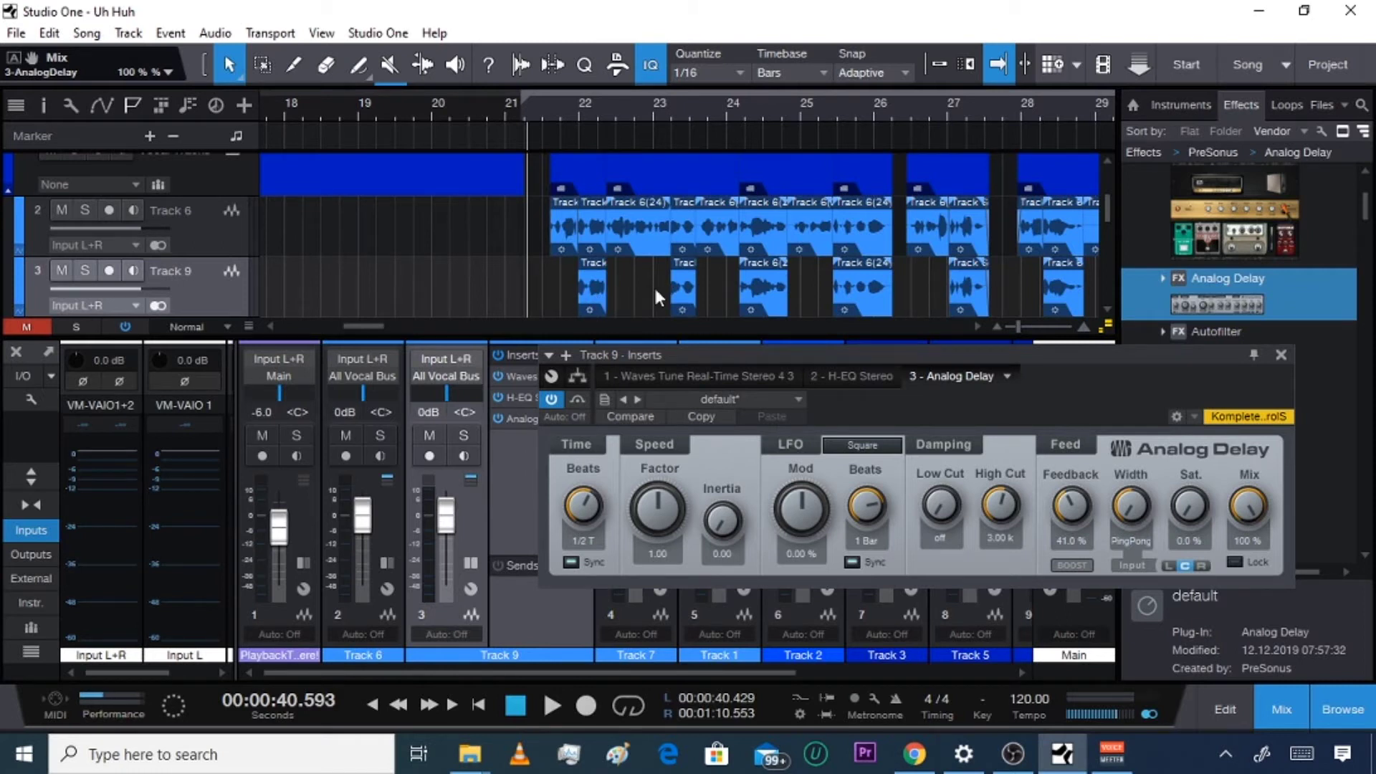
{"action": "left_click_drag", "start_coordinate": [1259, 503], "coordinate": [1253, 473]}
{"action": "key", "text": "space"}
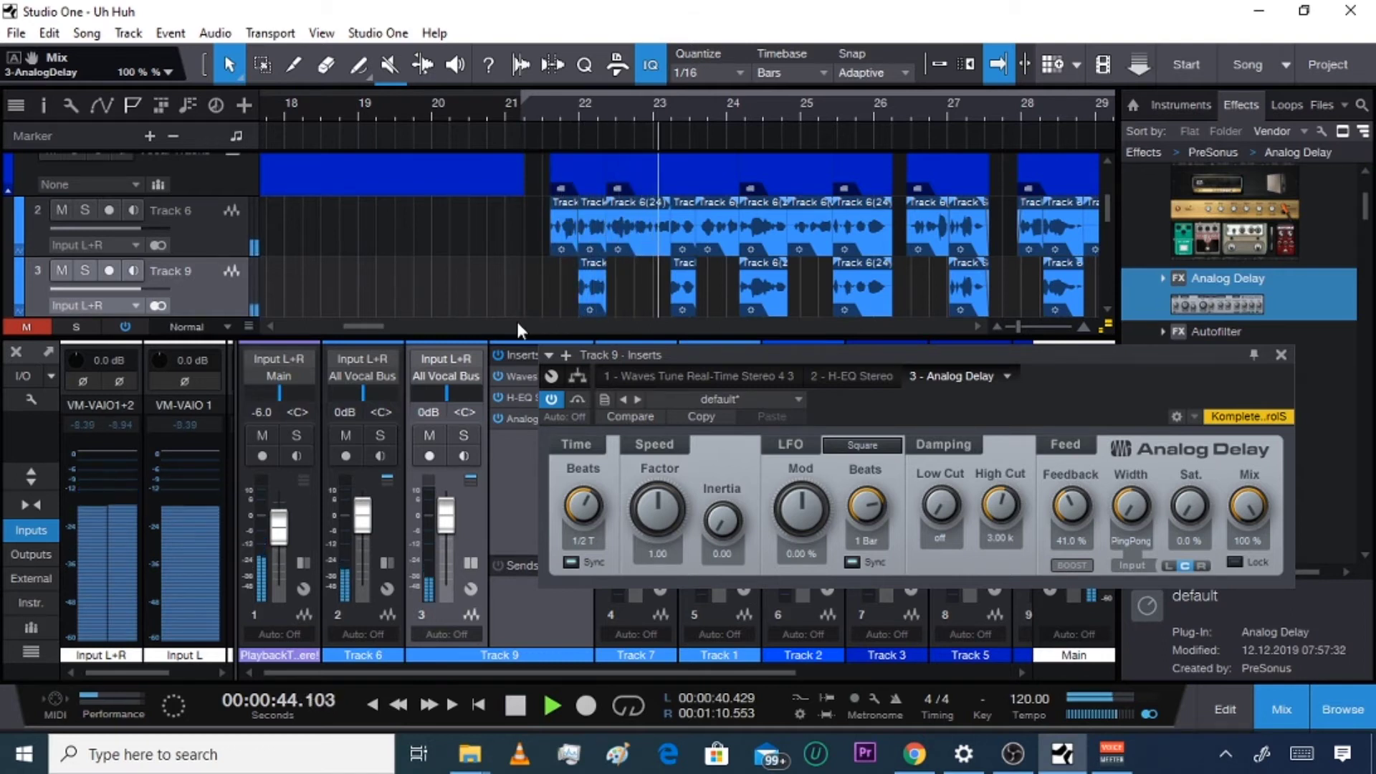
{"action": "key", "text": "space"}
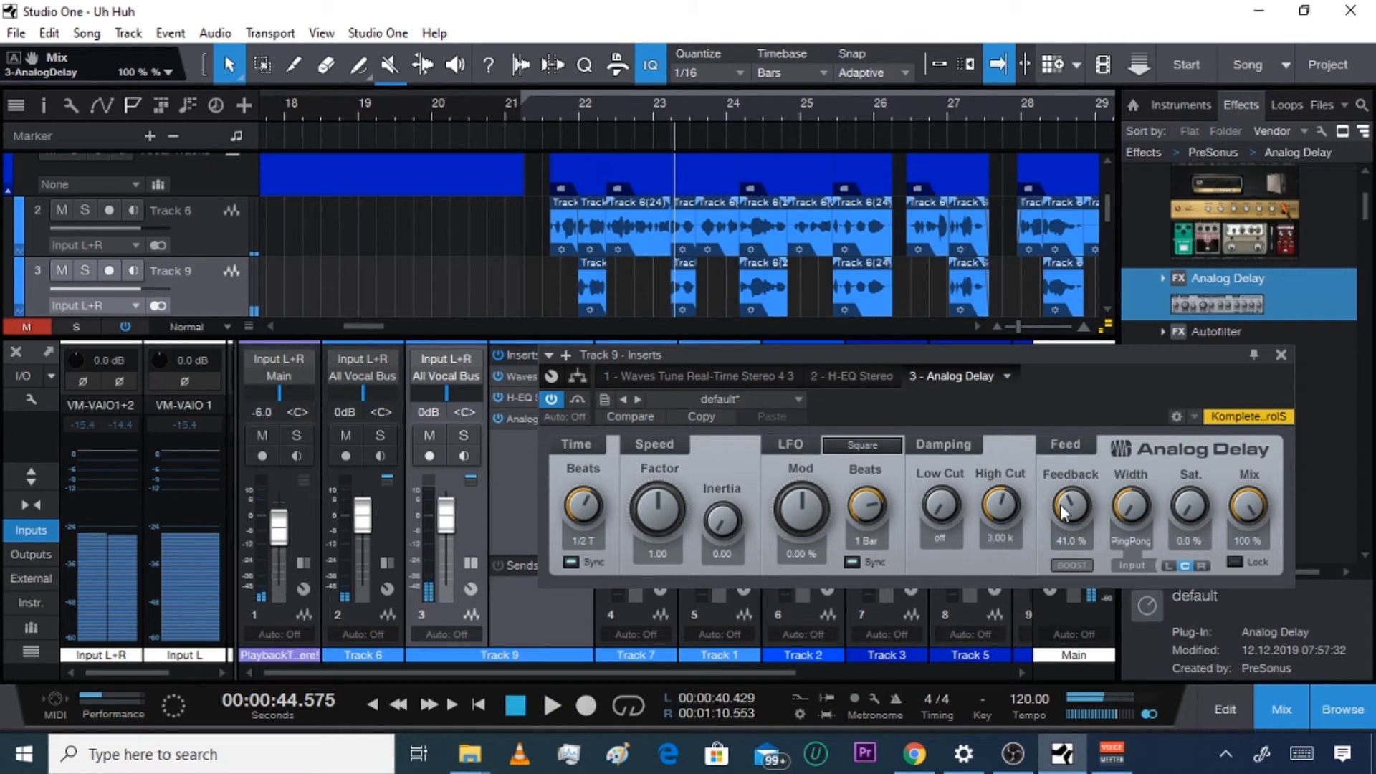
Set the Analog Delay's Feedback to 4.5% and its High Cut to 3.17 k, and close the effect window
{"action": "mouse_move", "coordinate": [1081, 502]}
{"action": "left_mouse_down"}
{"action": "mouse_move", "coordinate": [1082, 560]}
{"action": "mouse_move", "coordinate": [1075, 525]}
{"action": "left_mouse_up"}
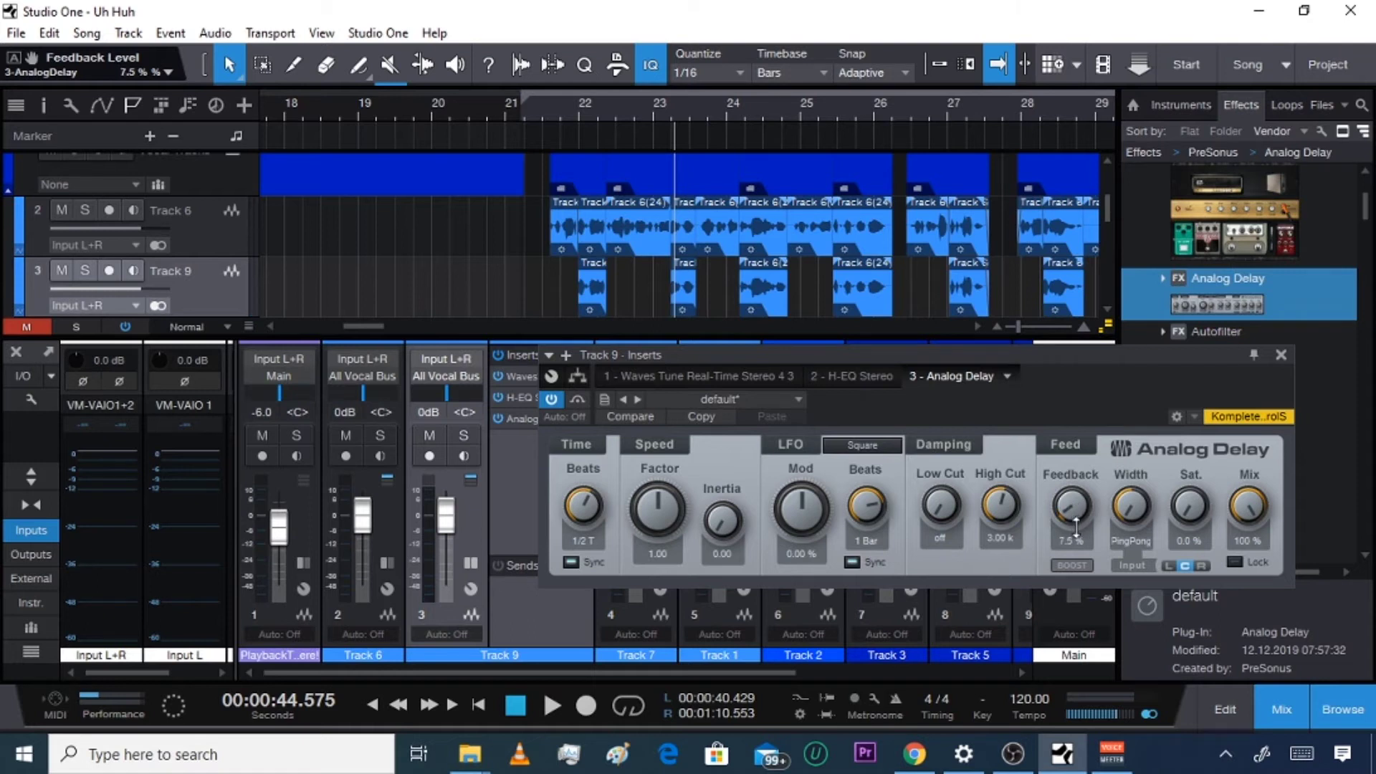
{"action": "left_click_drag", "start_coordinate": [1077, 528], "coordinate": [1076, 531]}
{"action": "left_click_drag", "start_coordinate": [1003, 524], "coordinate": [1006, 516]}
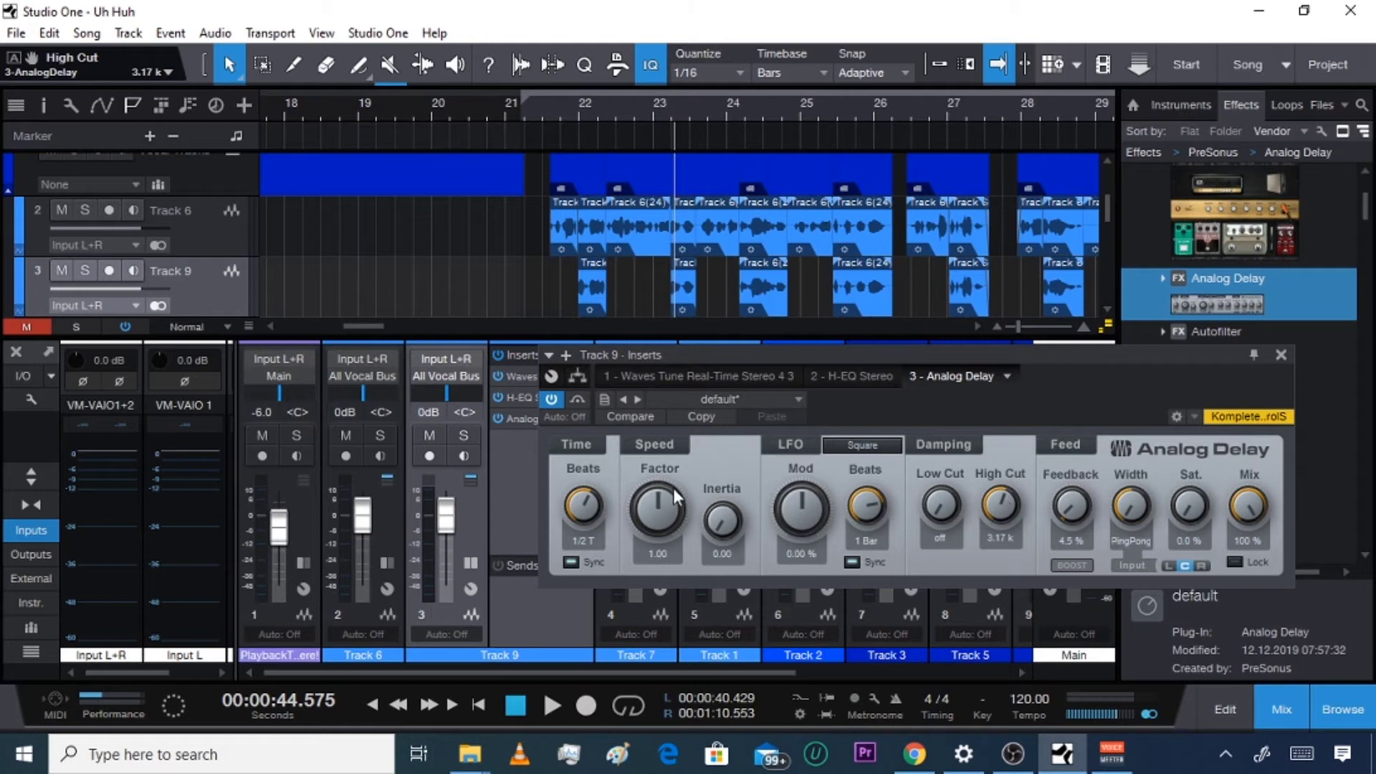
{"action": "left_click", "coordinate": [1281, 355]}
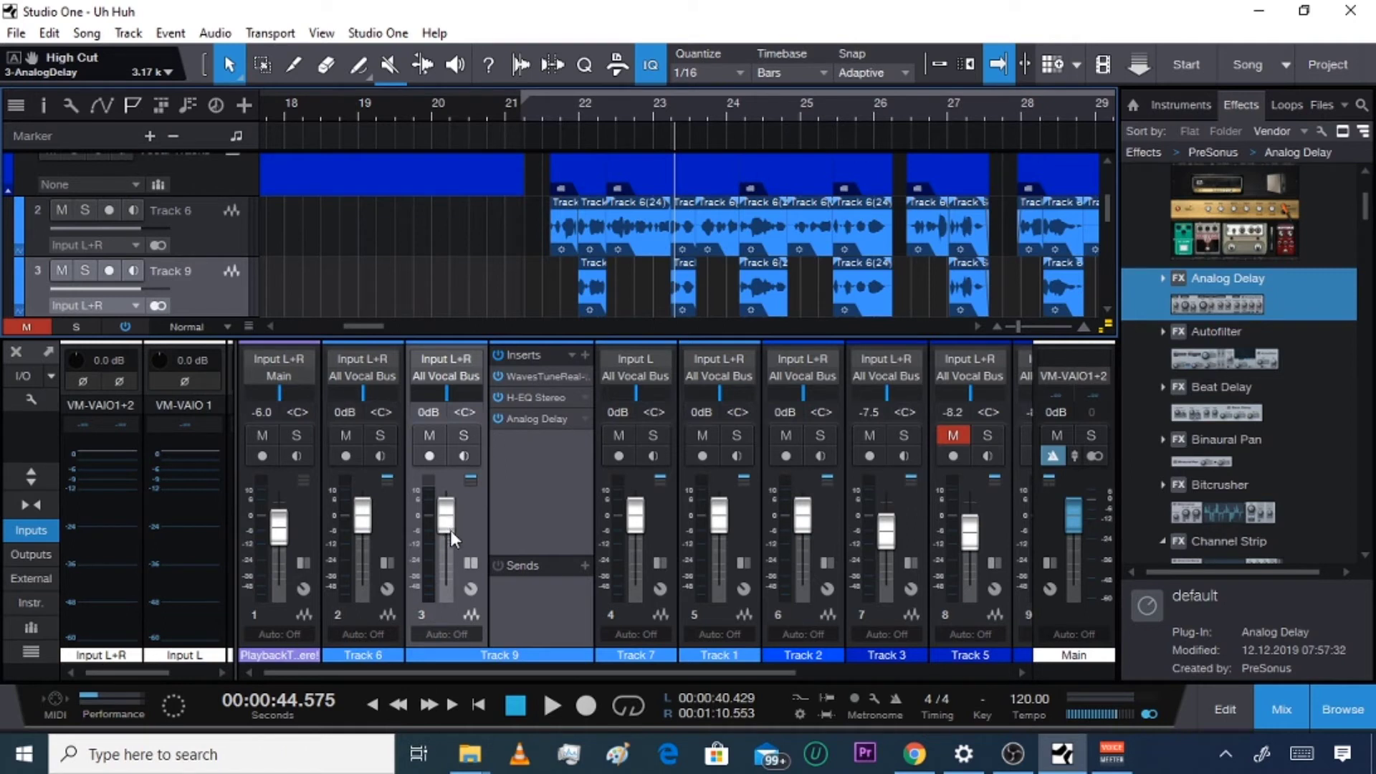
Lower Track 9's volume to -7.2 dB and play the verse from just before its first clip
{"action": "scroll", "coordinate": [447, 519], "scroll_direction": "down", "scroll_amount": 2}
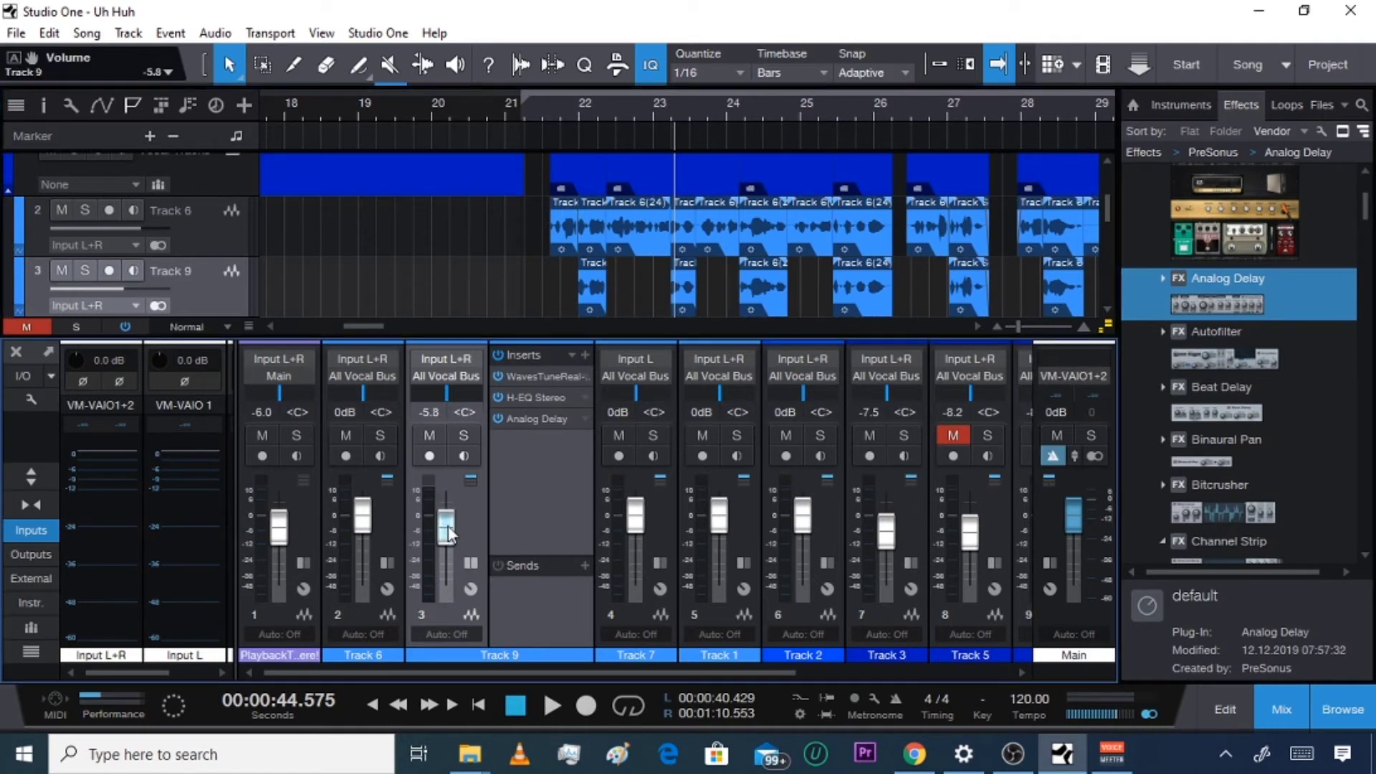
{"action": "scroll", "coordinate": [448, 534], "scroll_direction": "down", "scroll_amount": 1}
{"action": "scroll", "coordinate": [448, 536], "scroll_direction": "down", "scroll_amount": 1}
{"action": "left_click", "coordinate": [529, 106]}
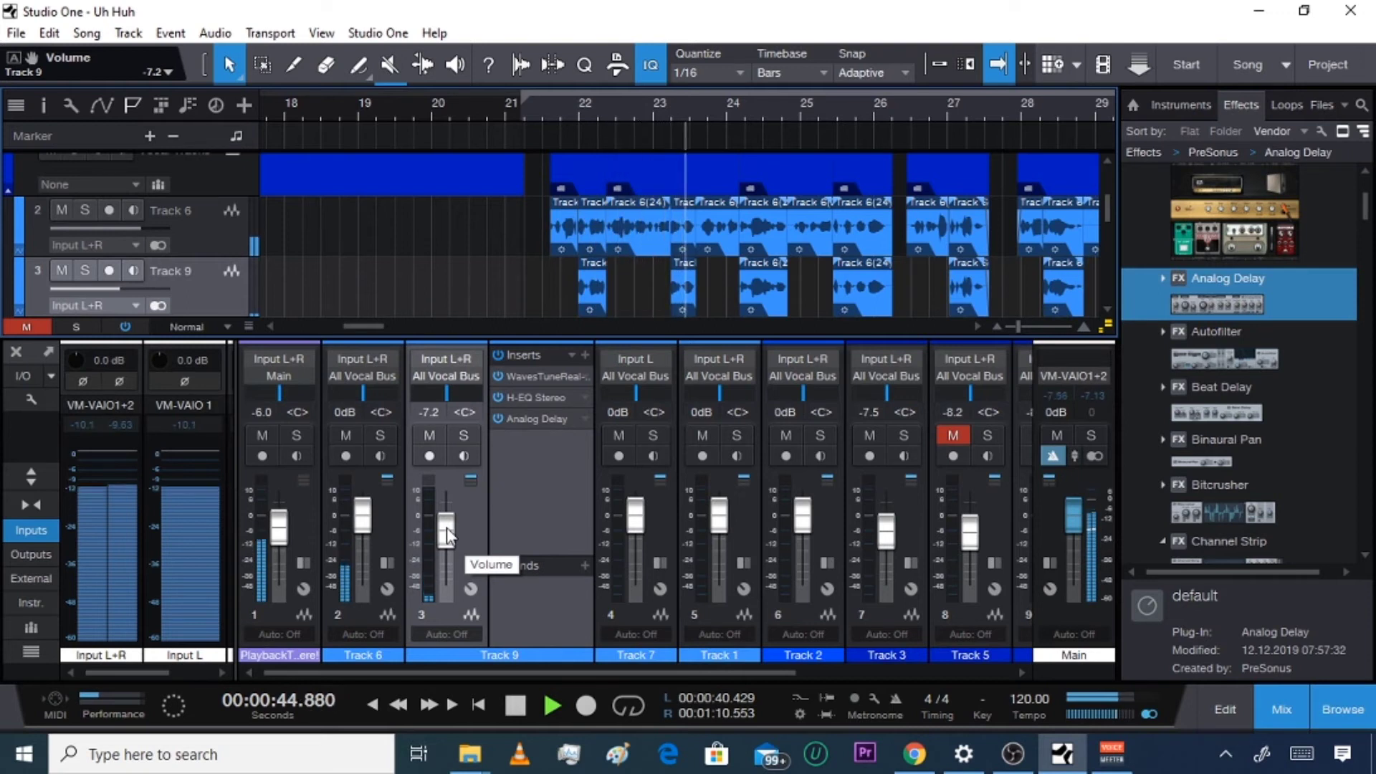
Hide the browser and mixer and follow the verse playback in the arrangement, stopping between bars 31 and 32
{"action": "left_click", "coordinate": [1325, 709]}
{"action": "left_click", "coordinate": [1282, 712]}
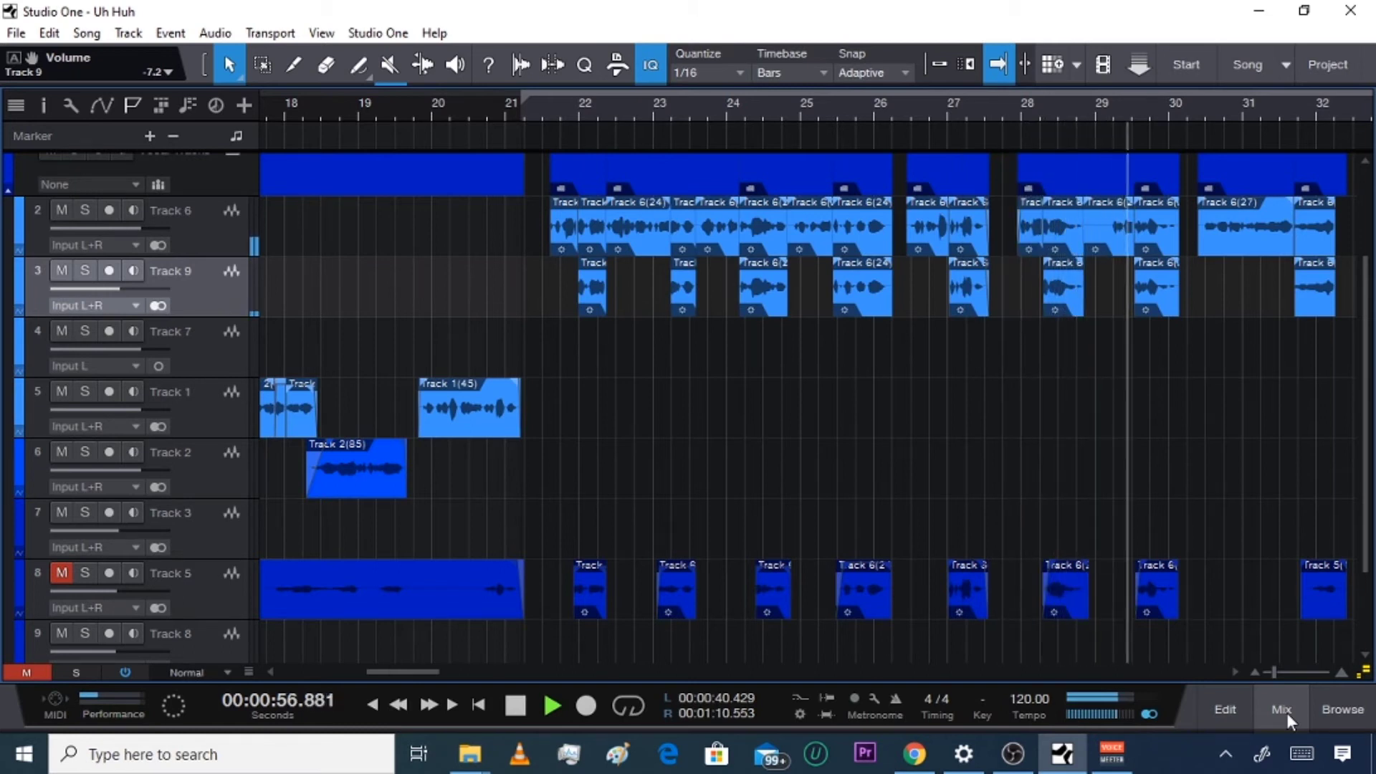
{"action": "scroll", "coordinate": [1241, 674], "scroll_direction": "right", "scroll_amount": 3}
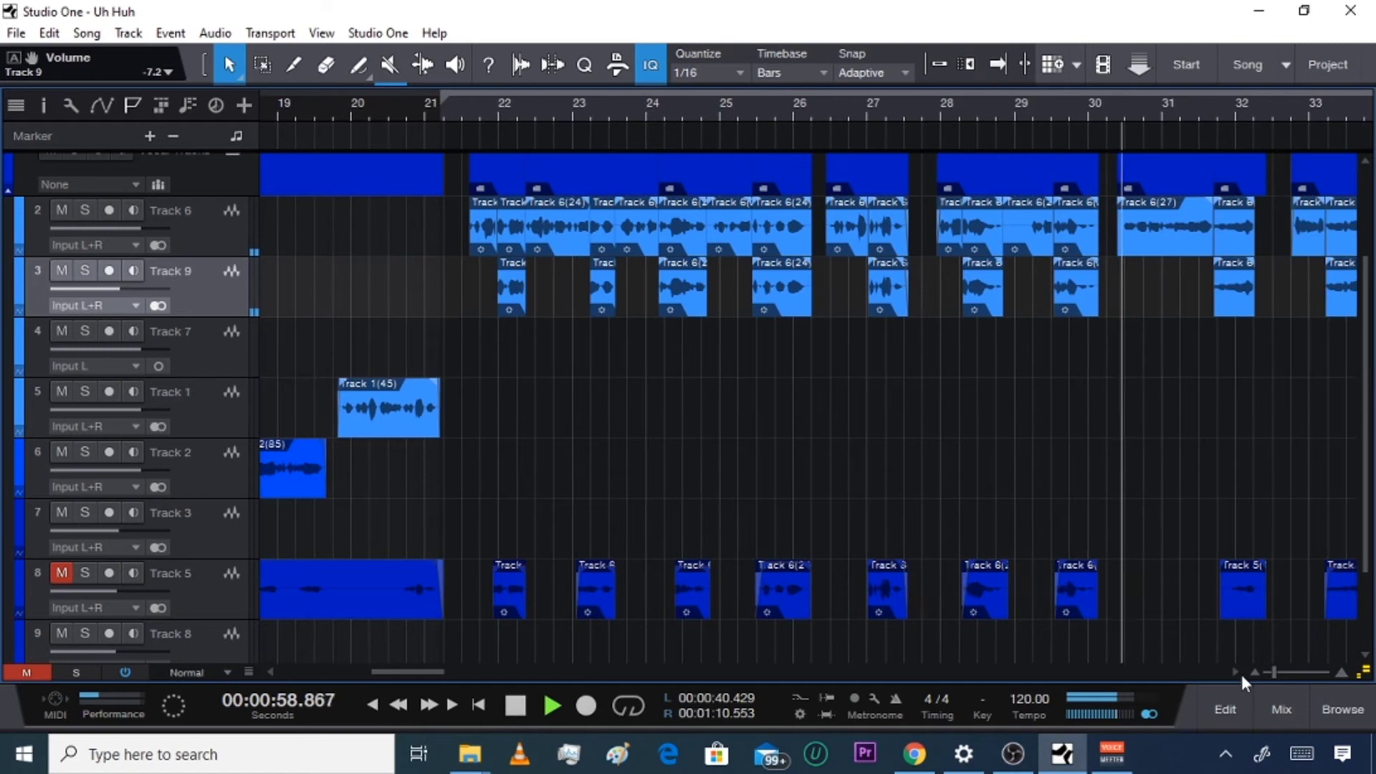
{"action": "key", "text": "f"}
{"action": "key", "text": "space"}
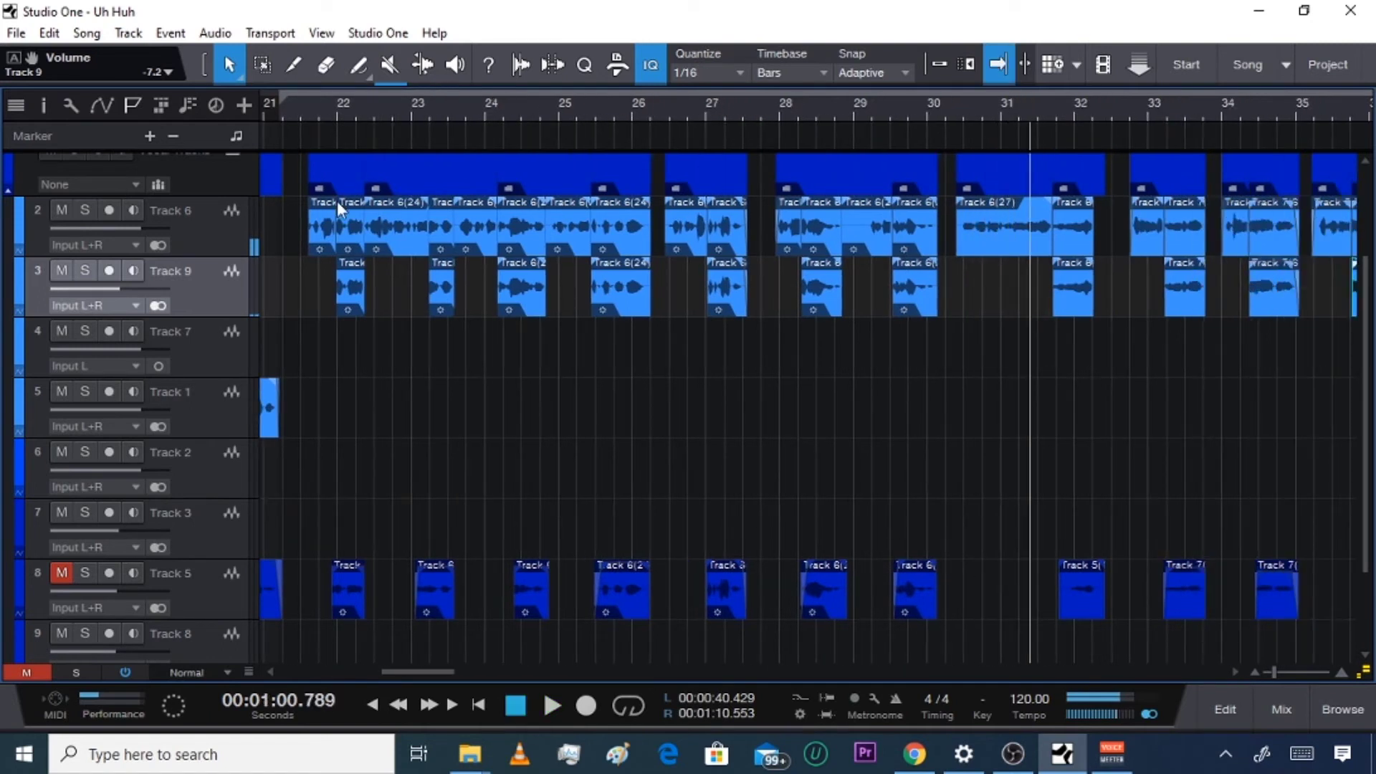
Extend the start of Track 9's second clip earlier, to just after bar 23
{"action": "left_click", "coordinate": [400, 111]}
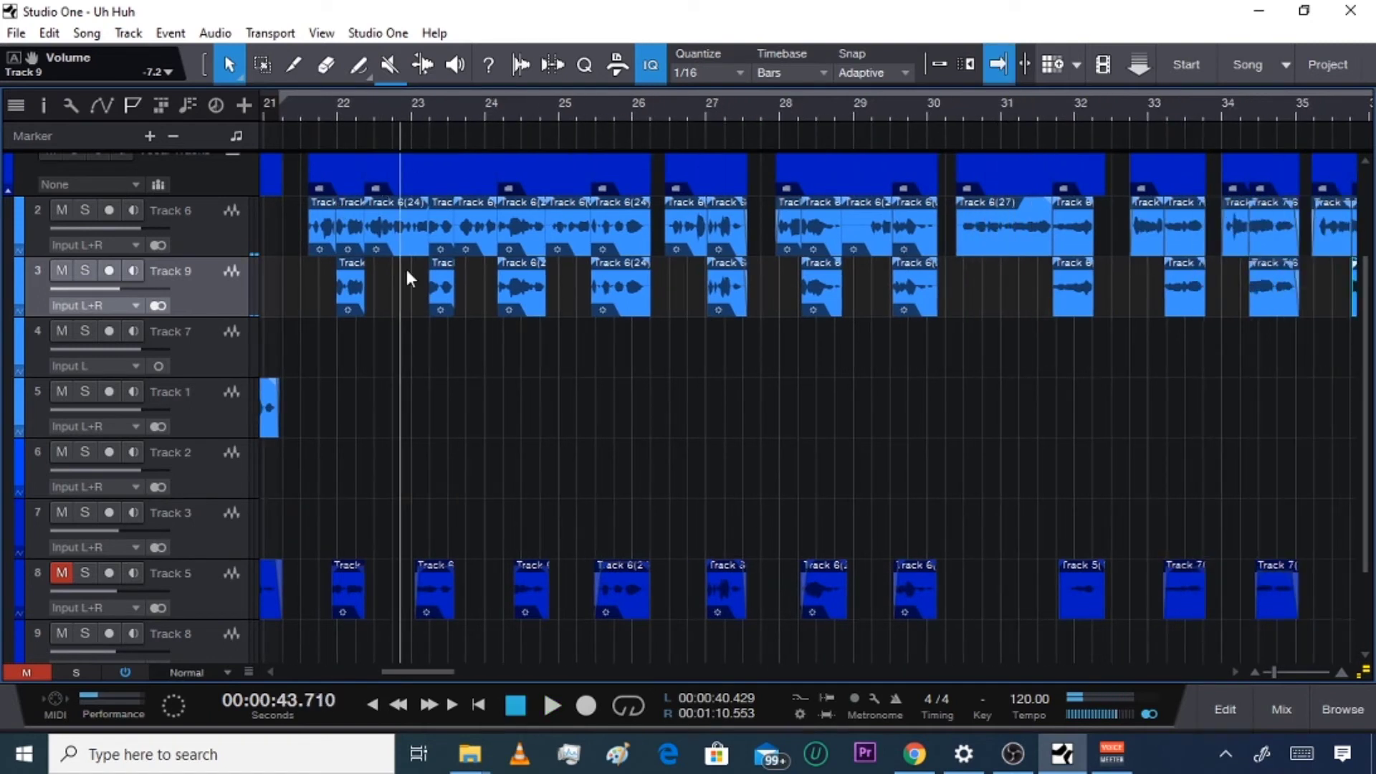
{"action": "key", "text": "space"}
{"action": "key", "text": "space"}
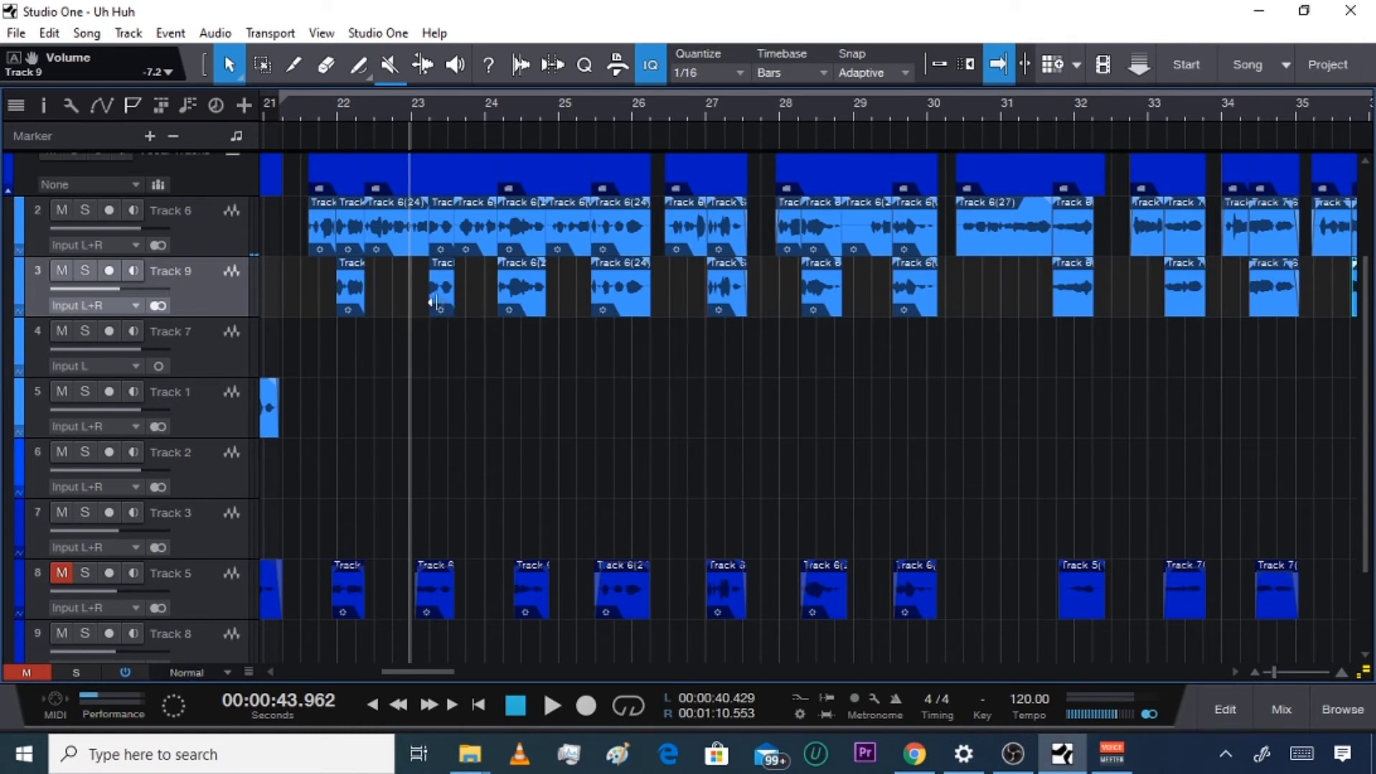
{"action": "left_click_drag", "start_coordinate": [420, 286], "coordinate": [413, 299]}
Play the verse from bar 23 to hear the extended clip and the following delayed phrases
{"action": "key", "text": "space"}
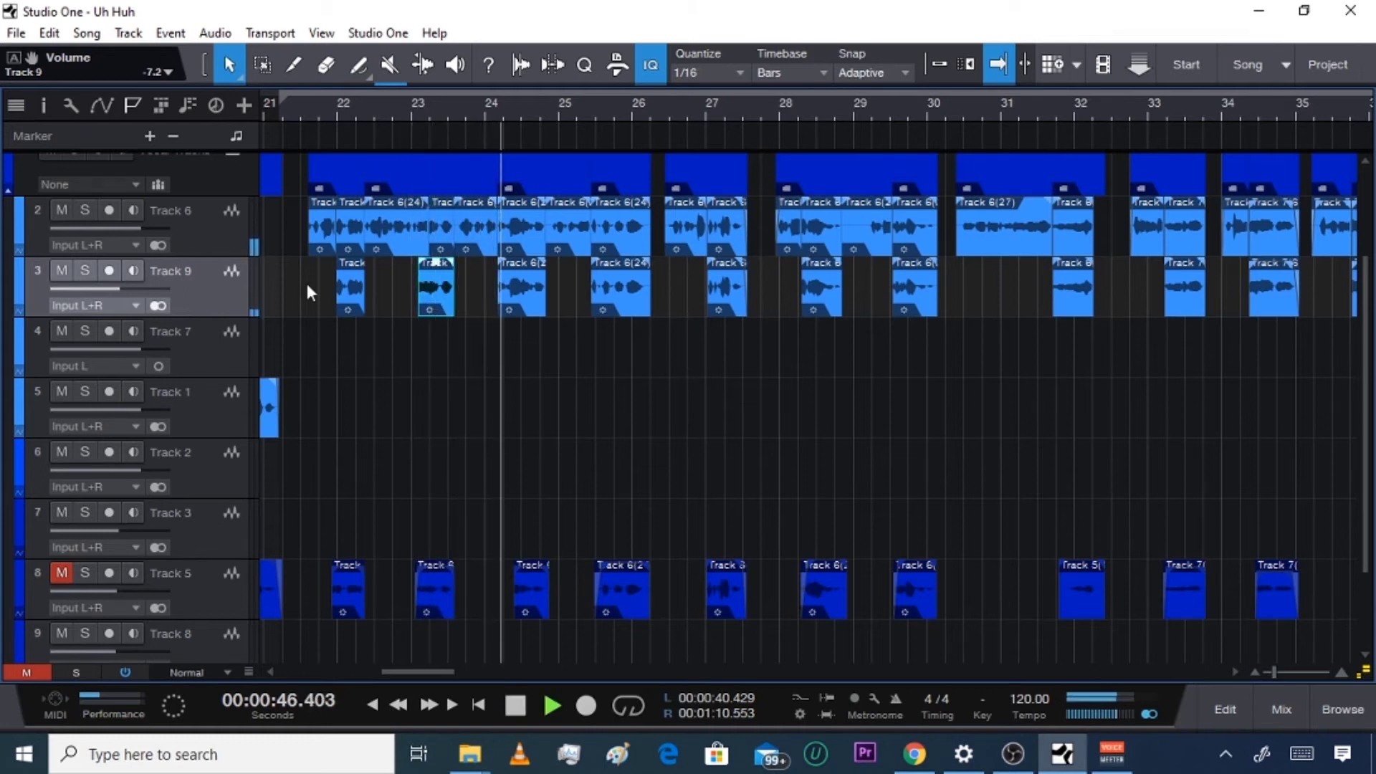
{"action": "key", "text": "space"}
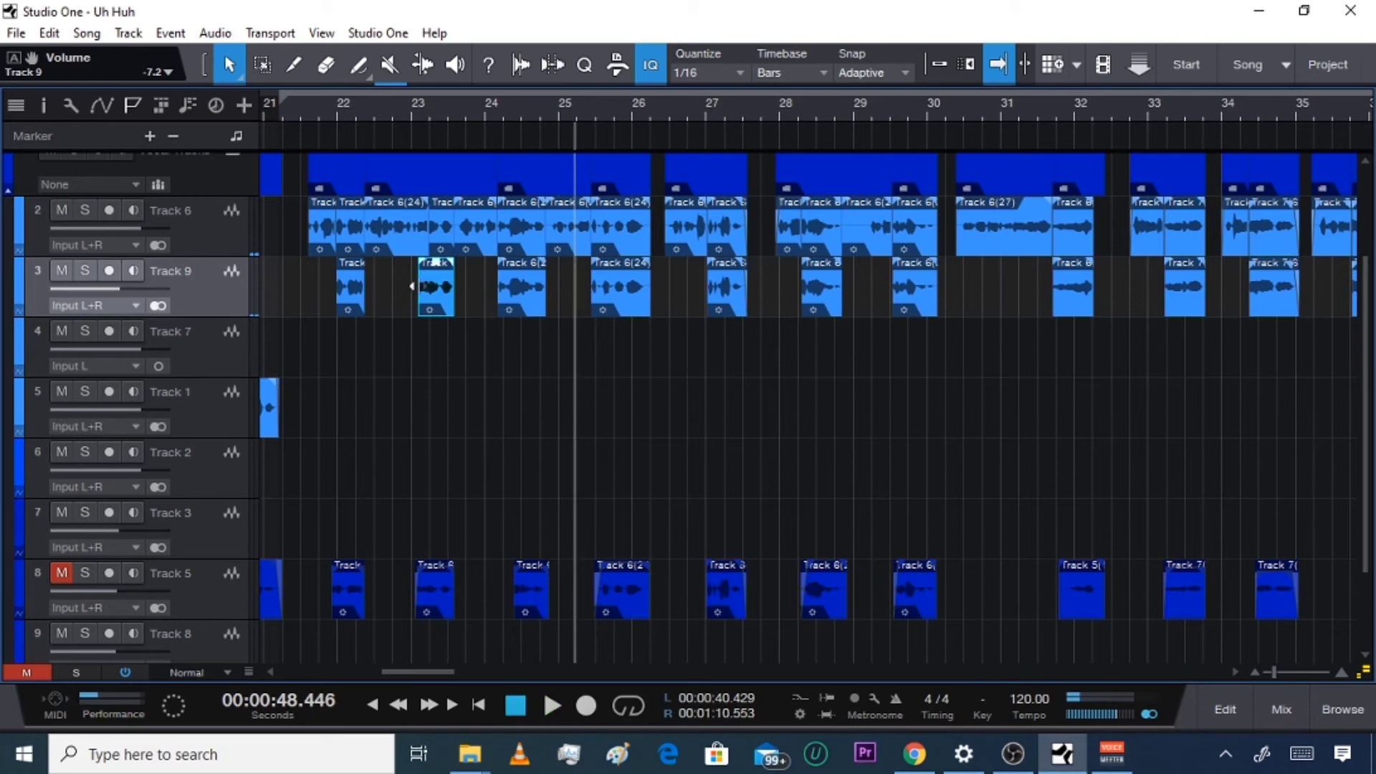
{"action": "key", "text": "space"}
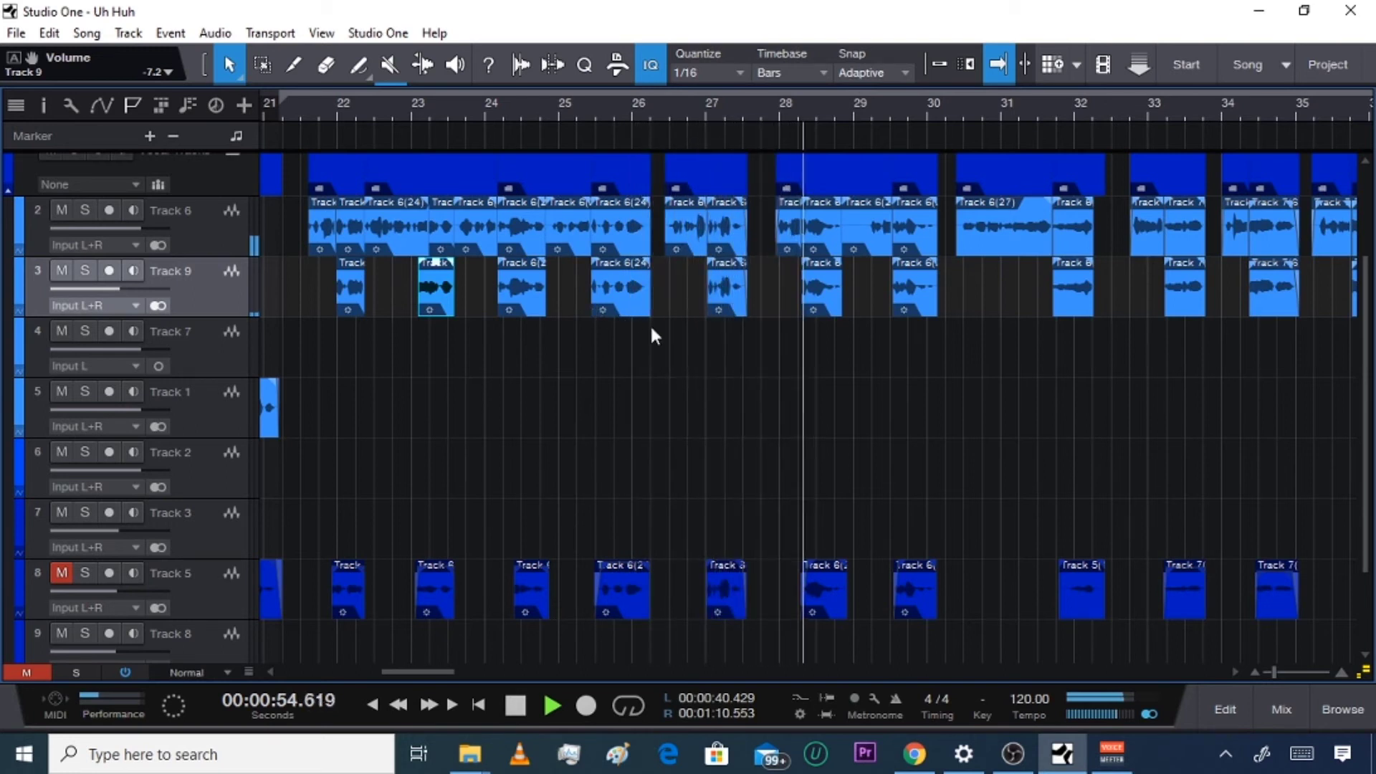
Extend the start of Track 9's clip just after bar 28 slightly earlier and keep following the verse playback to about bar 35
{"action": "left_click", "coordinate": [803, 300]}
{"action": "left_click_drag", "start_coordinate": [798, 302], "coordinate": [796, 302]}
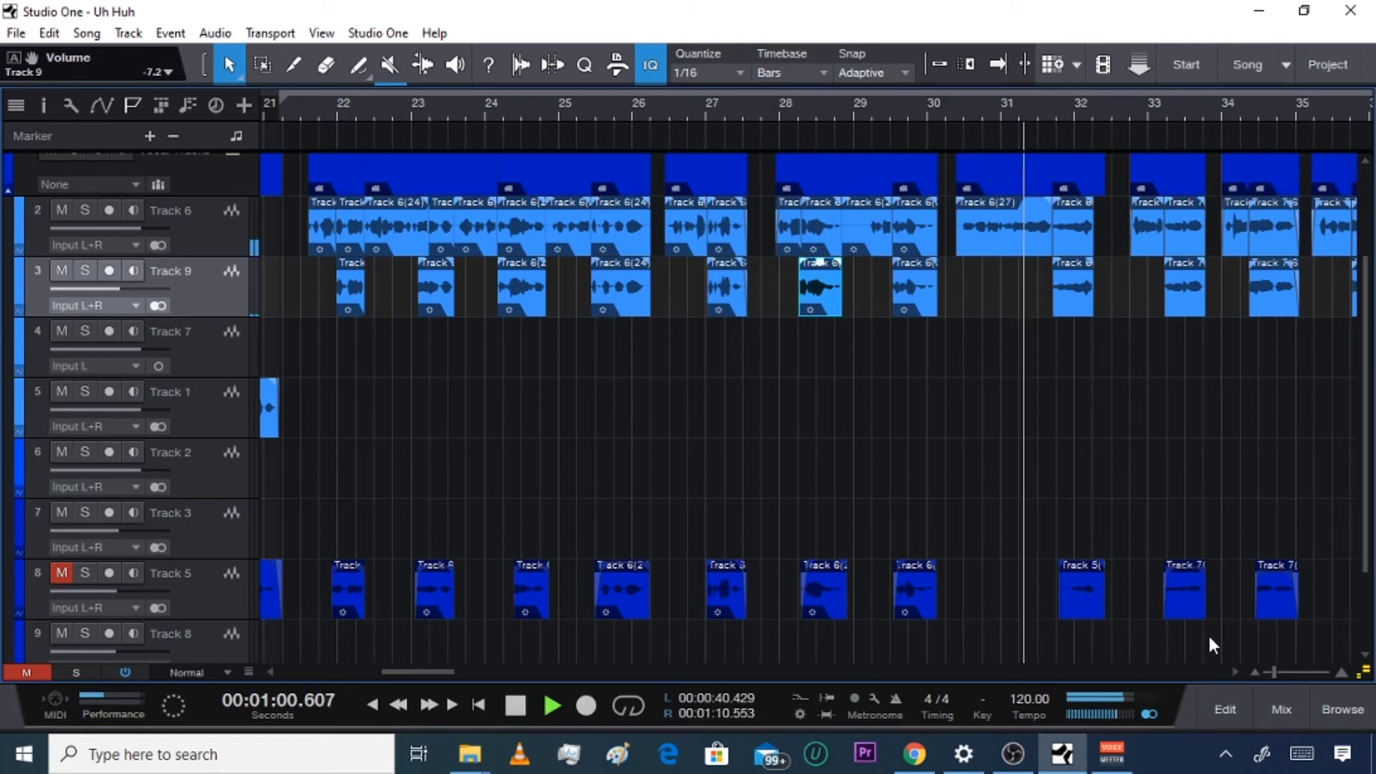
{"action": "scroll", "coordinate": [1241, 673], "scroll_direction": "right", "scroll_amount": 3}
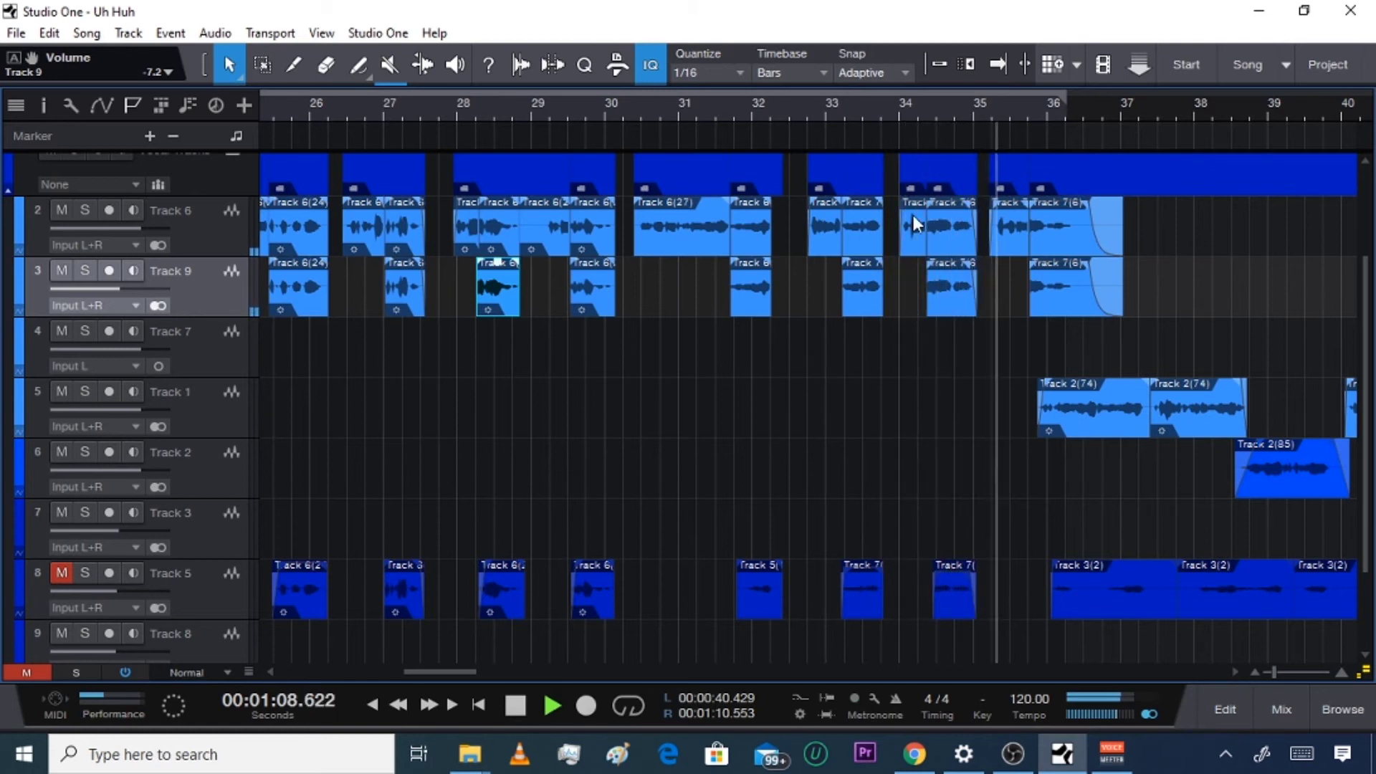
Trim the start of Track 9's clip between bars 34 and 35 to about bar 34.5 and play it from before bar 34
{"action": "key", "text": "f"}
{"action": "left_click_drag", "start_coordinate": [927, 296], "coordinate": [935, 302]}
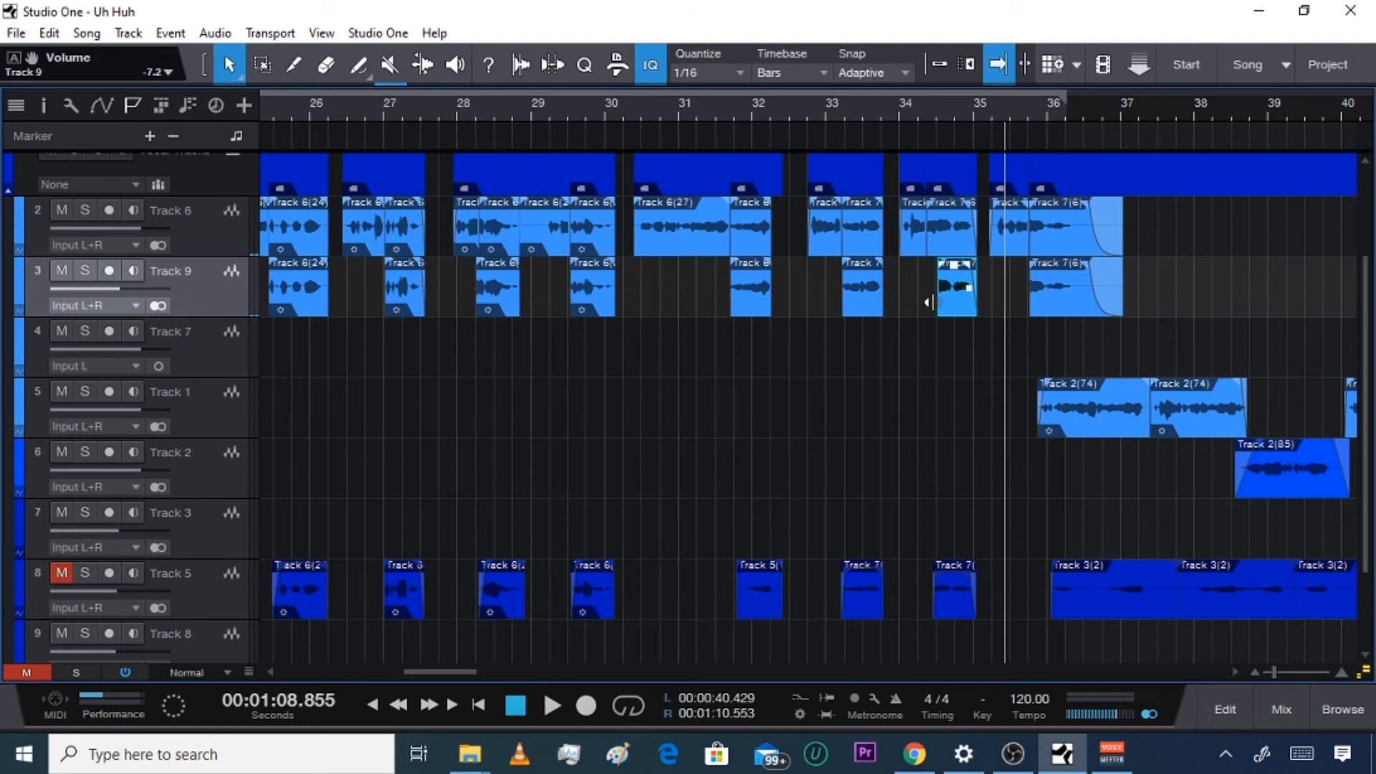
{"action": "left_click", "coordinate": [869, 106]}
{"action": "key", "text": "space"}
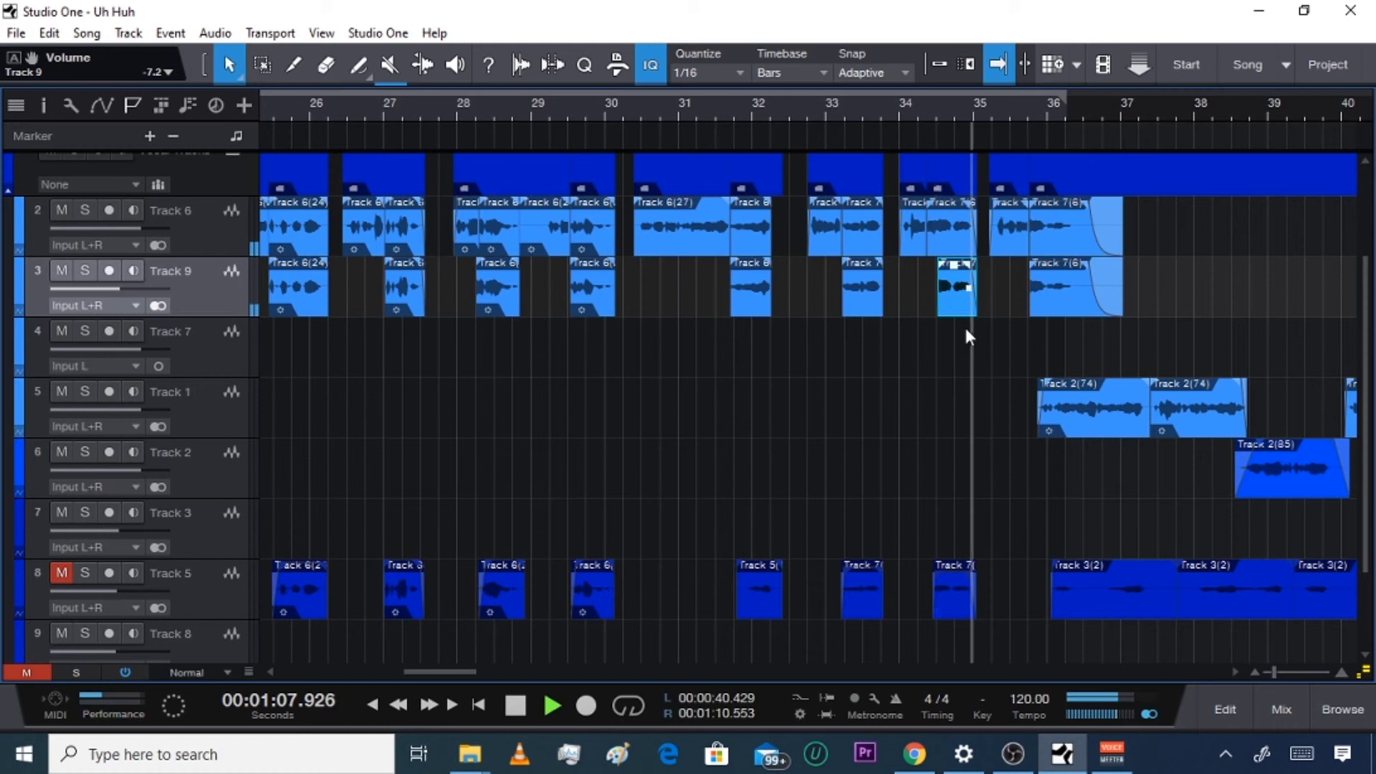
{"action": "left_click_drag", "start_coordinate": [944, 310], "coordinate": [943, 310]}
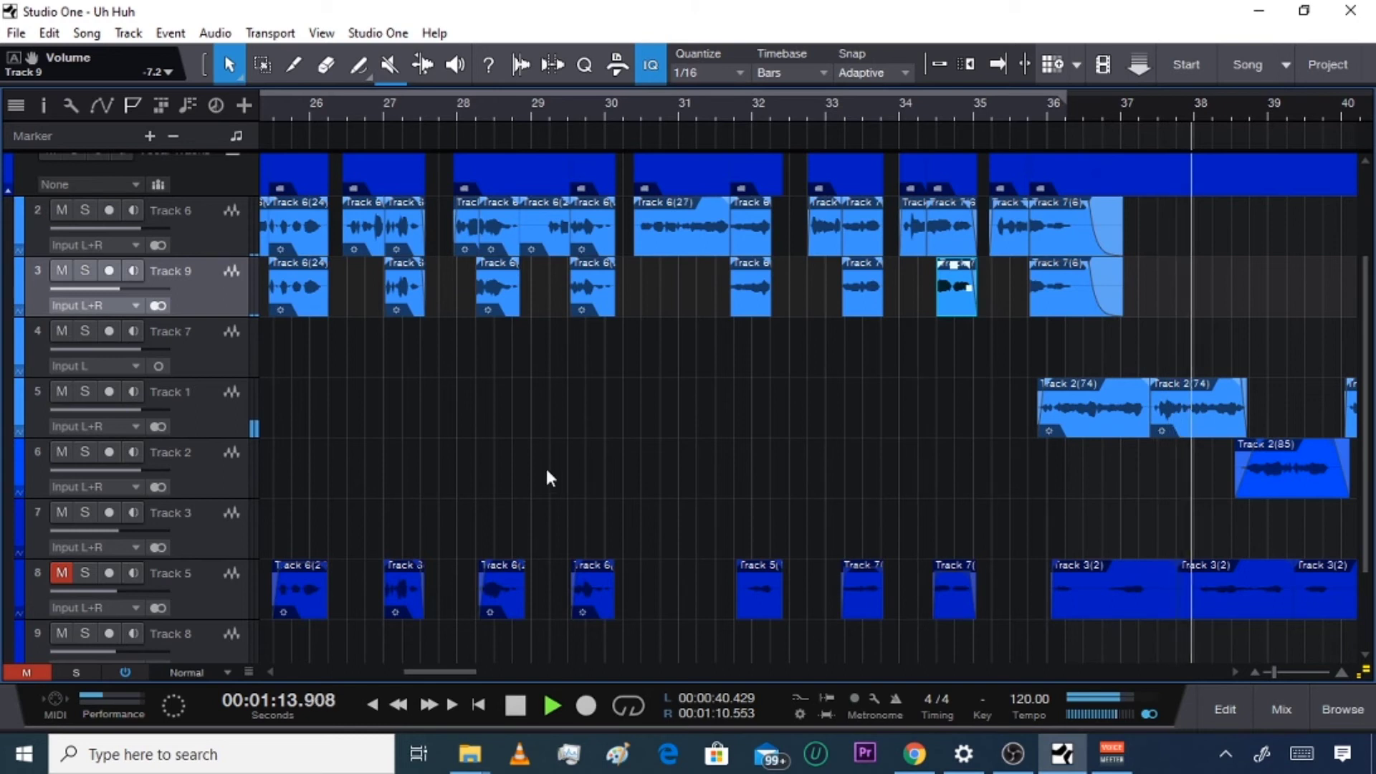
{"action": "key", "text": "space"}
{"action": "key", "text": "f"}
Select all of Track 9's verse clips and give them short fade-ins and fade-outs
{"action": "left_click", "coordinate": [1268, 671]}
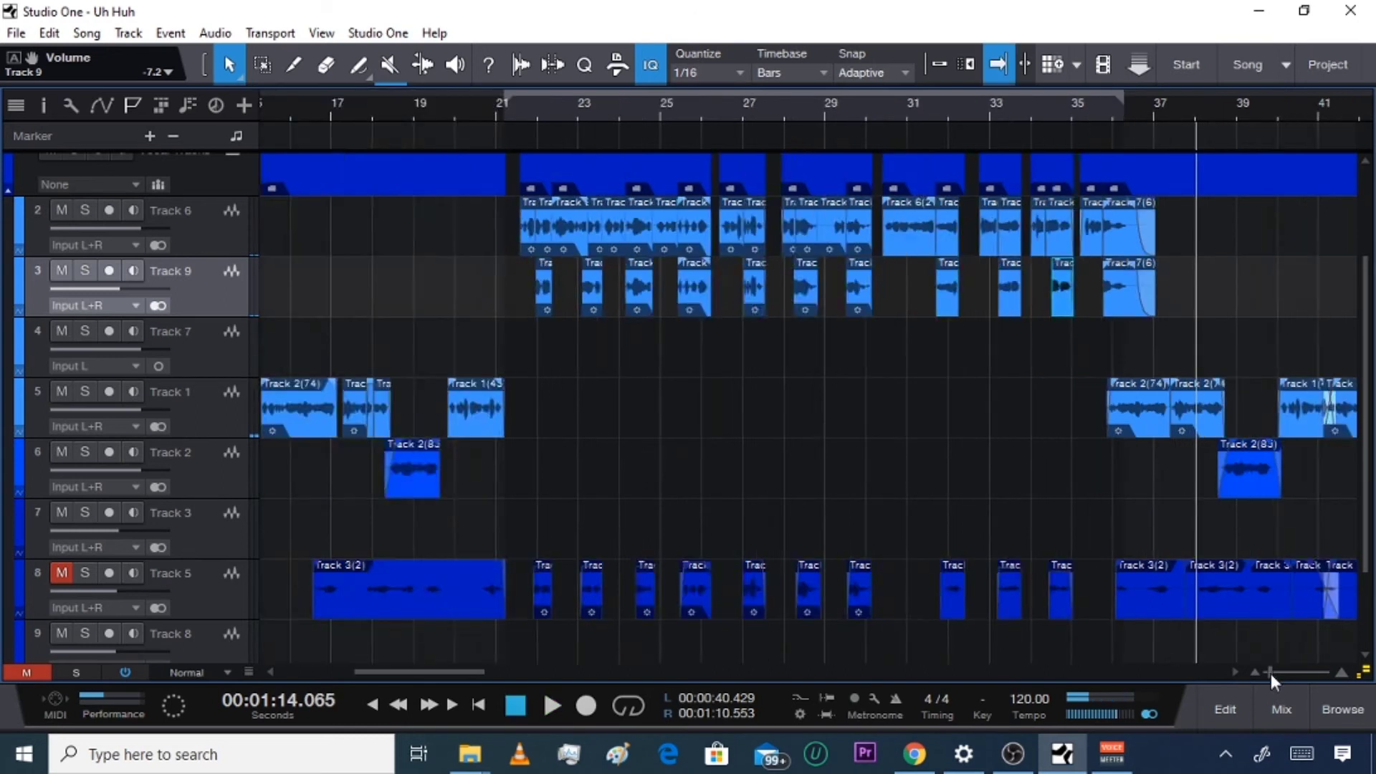
{"action": "left_click_drag", "start_coordinate": [707, 299], "coordinate": [1203, 315]}
{"action": "left_click_drag", "start_coordinate": [1272, 673], "coordinate": [1278, 676]}
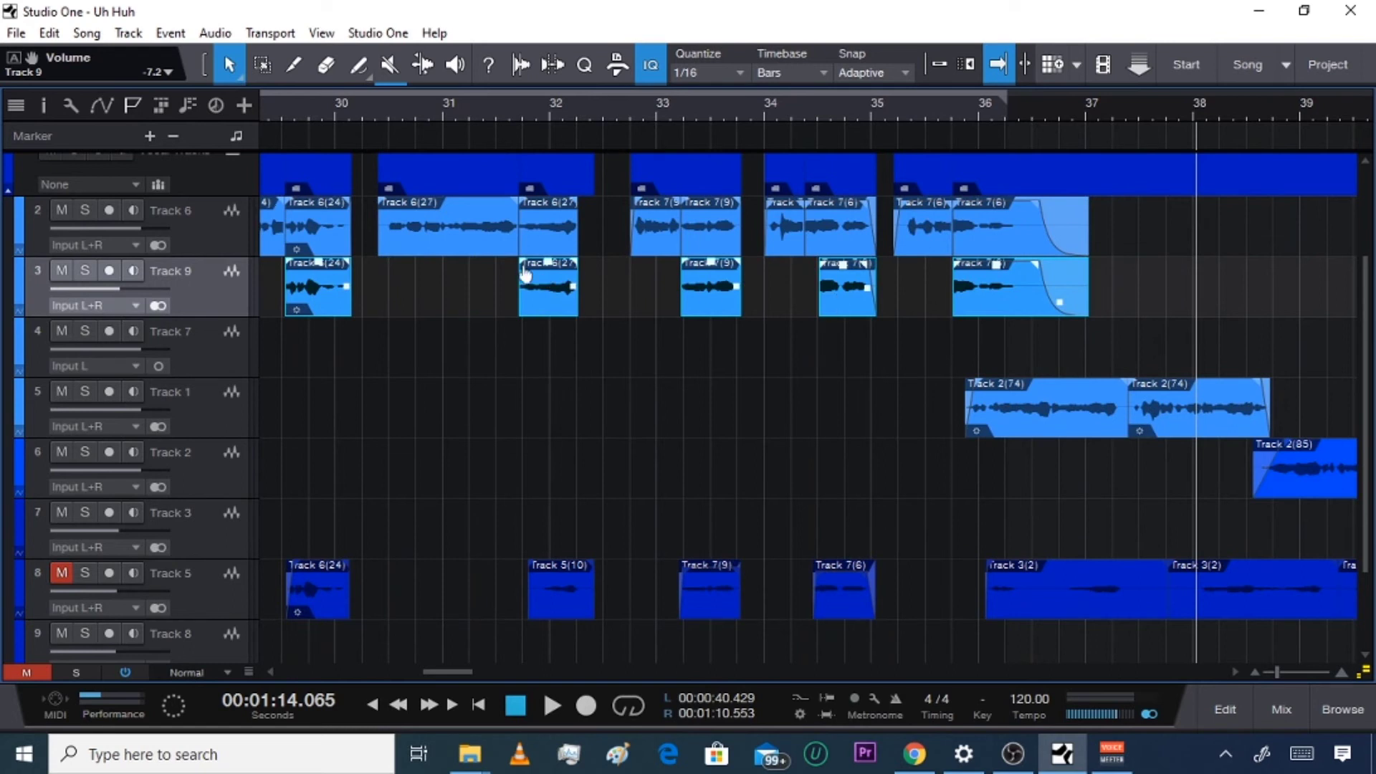
{"action": "left_click_drag", "start_coordinate": [523, 272], "coordinate": [528, 275]}
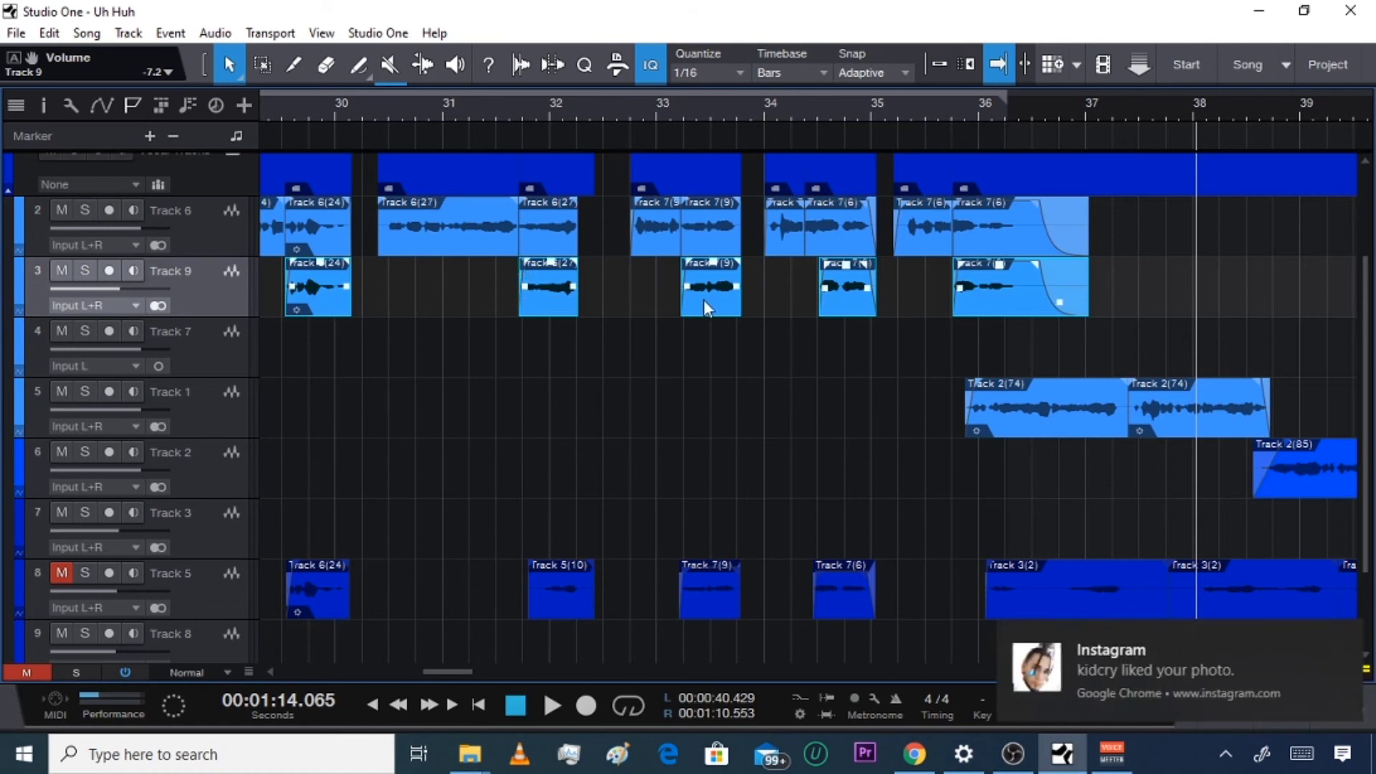
{"action": "left_click_drag", "start_coordinate": [575, 268], "coordinate": [571, 266]}
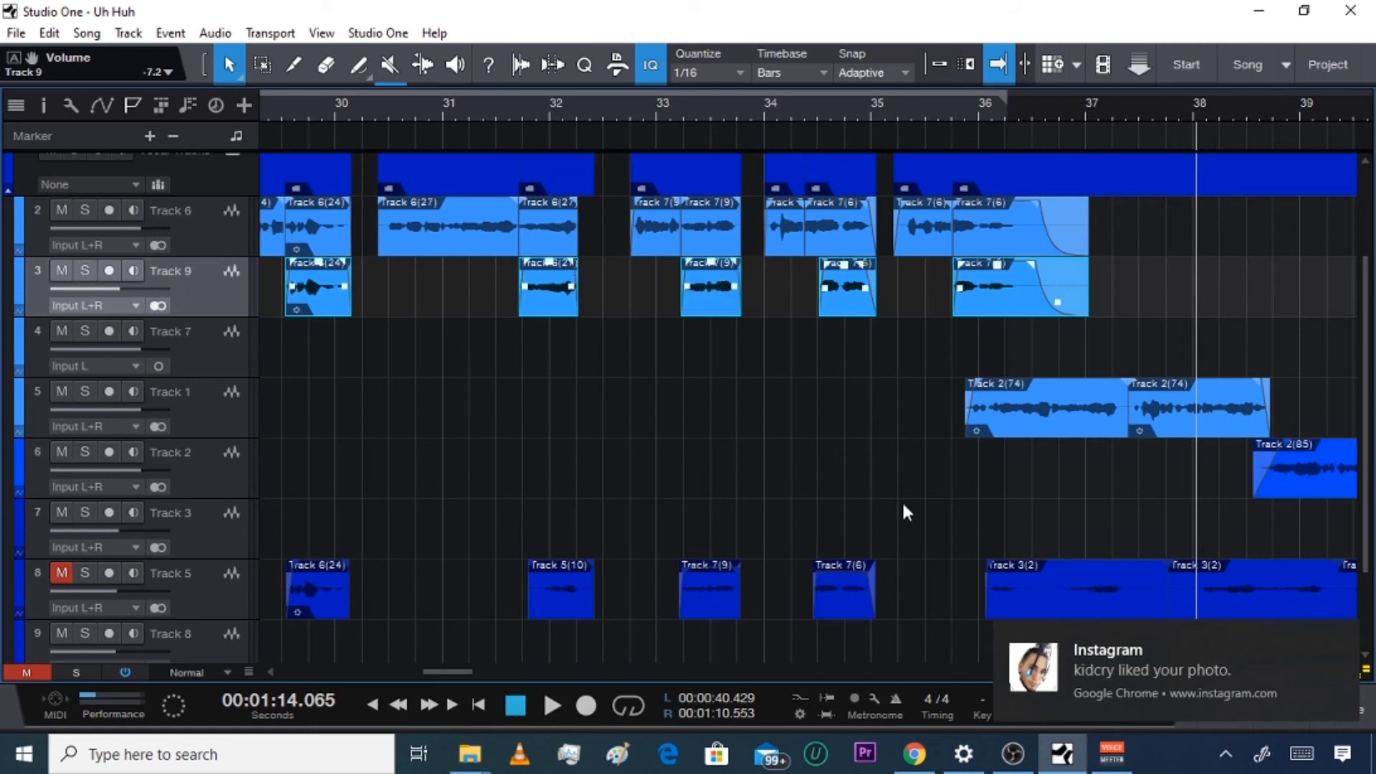
Play the start of the verse from about bar 21.5 to hear the faded Track 9 clips
{"action": "left_click_drag", "start_coordinate": [453, 673], "coordinate": [402, 688]}
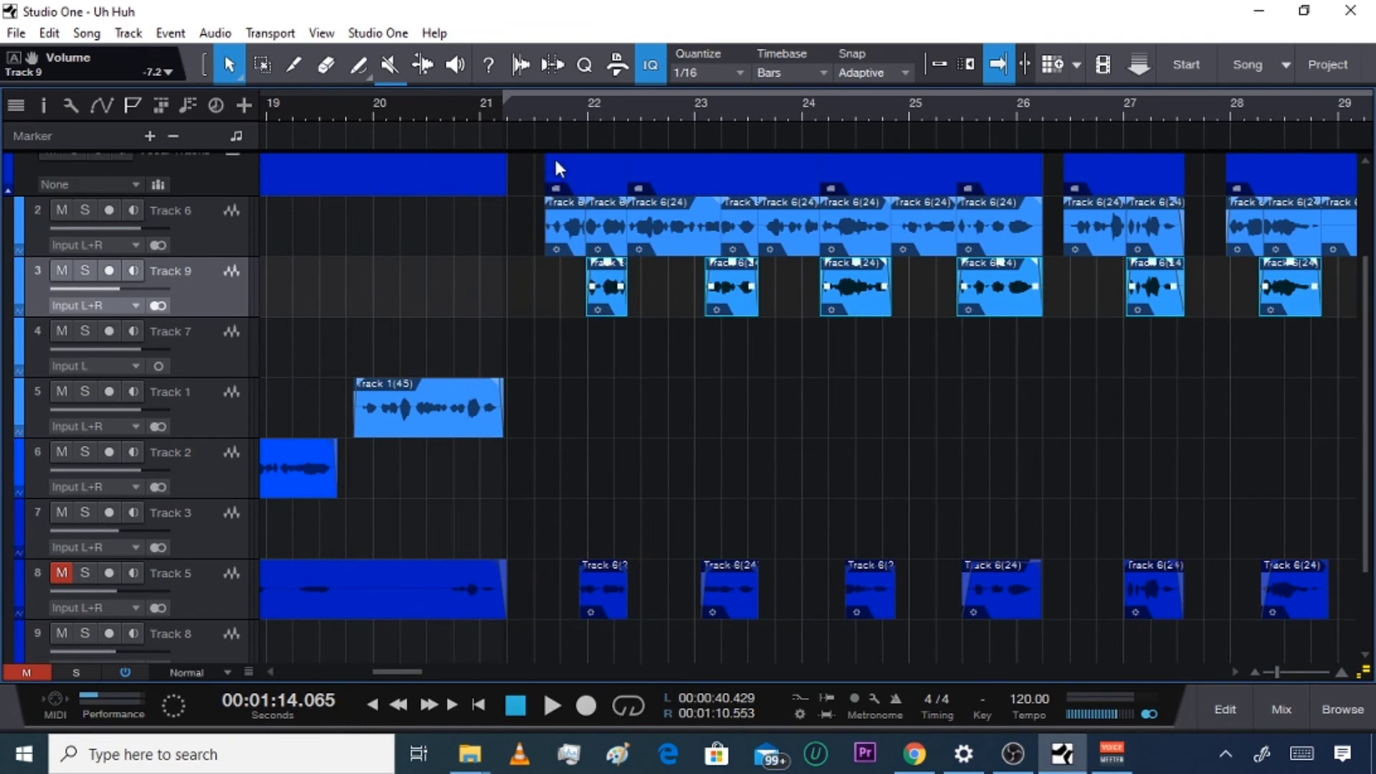
{"action": "left_click", "coordinate": [530, 118]}
{"action": "left_click", "coordinate": [561, 324]}
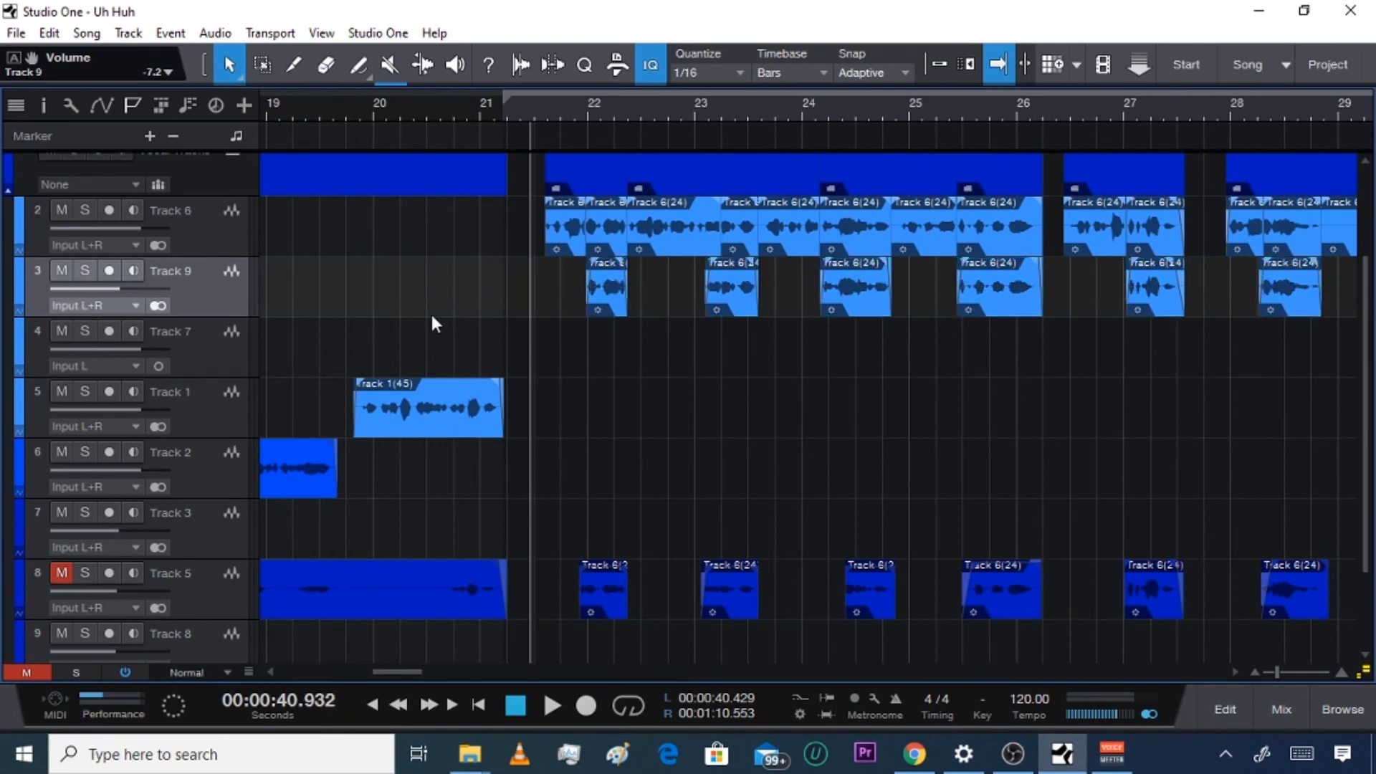
{"action": "key", "text": "space"}
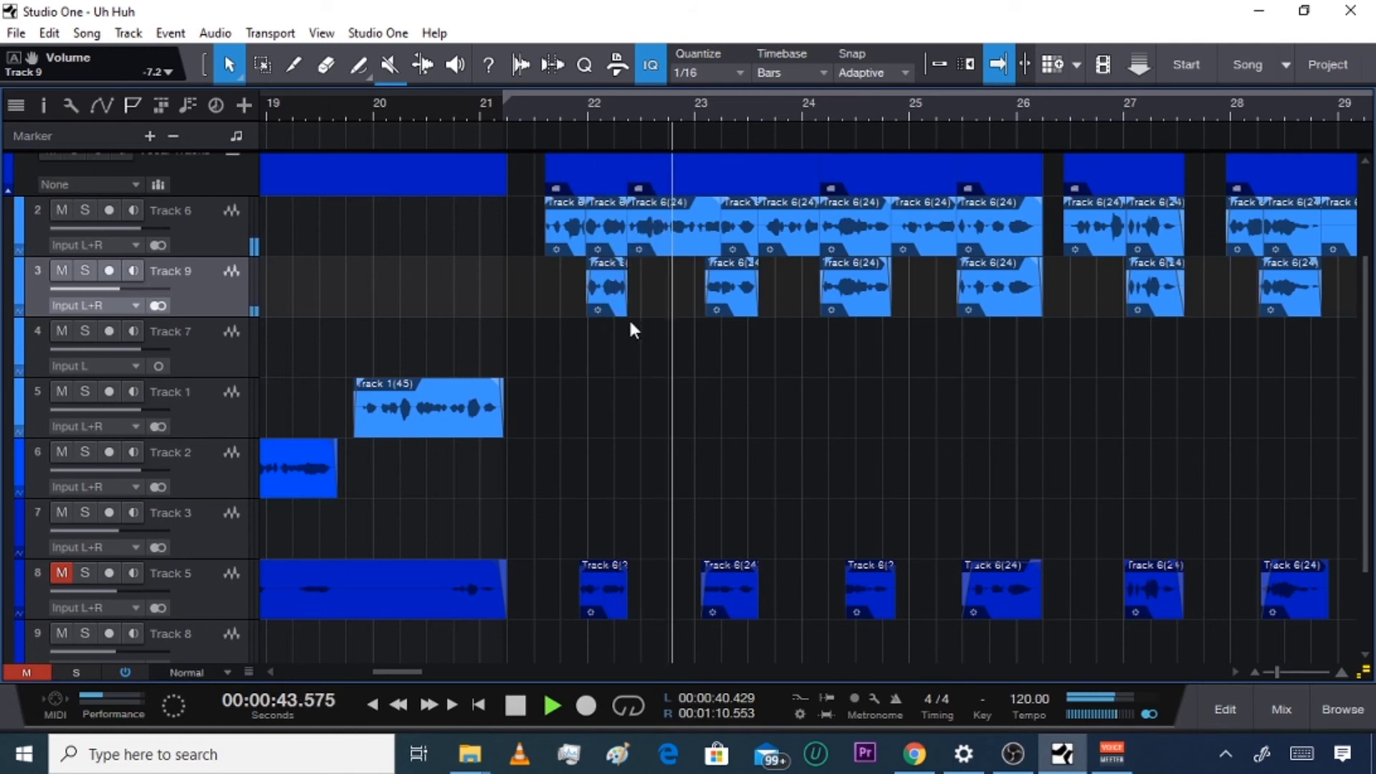
{"action": "key", "text": "space"}
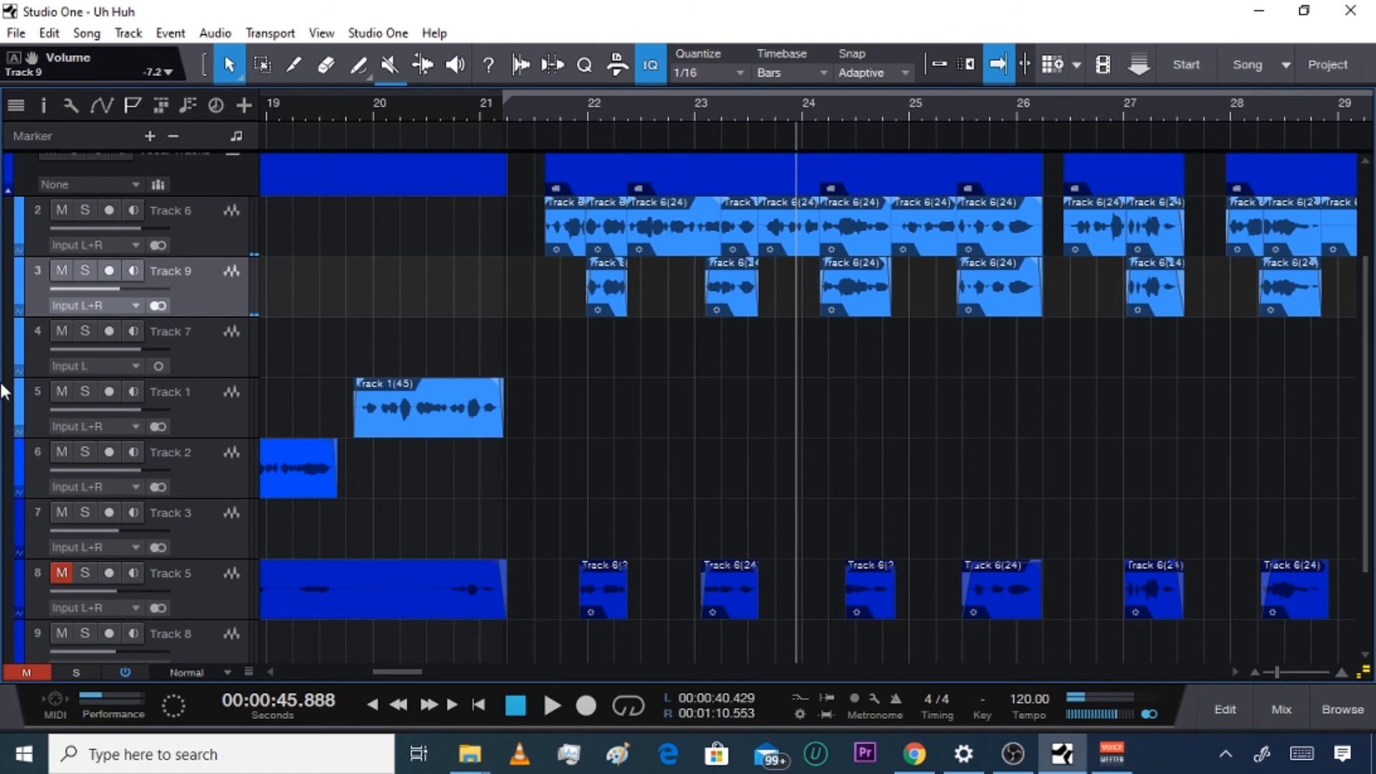
Mute Track 9 and copy its Analog Delay into Track 6's inserts, leaving the copy's settings open
{"action": "left_click", "coordinate": [62, 271]}
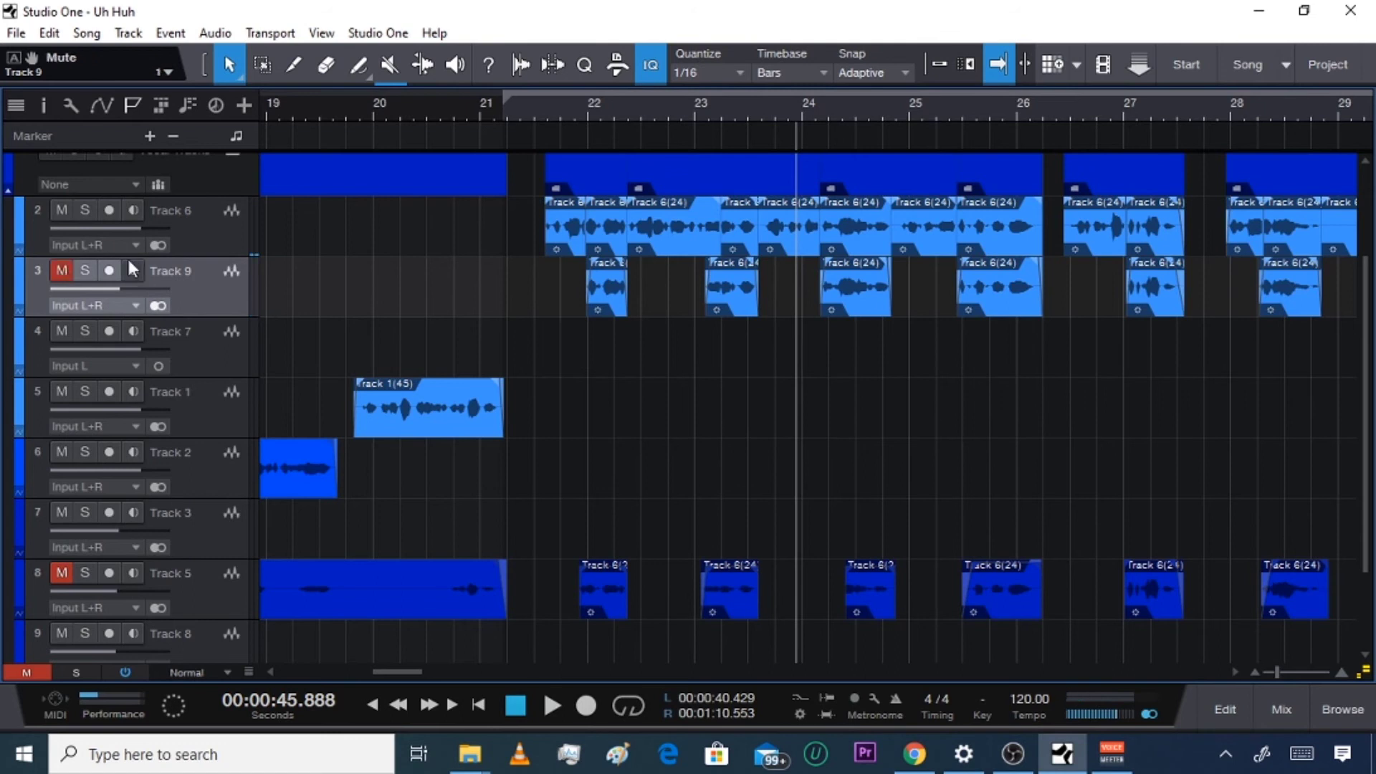
{"action": "left_click", "coordinate": [216, 235]}
{"action": "key", "text": "F3"}
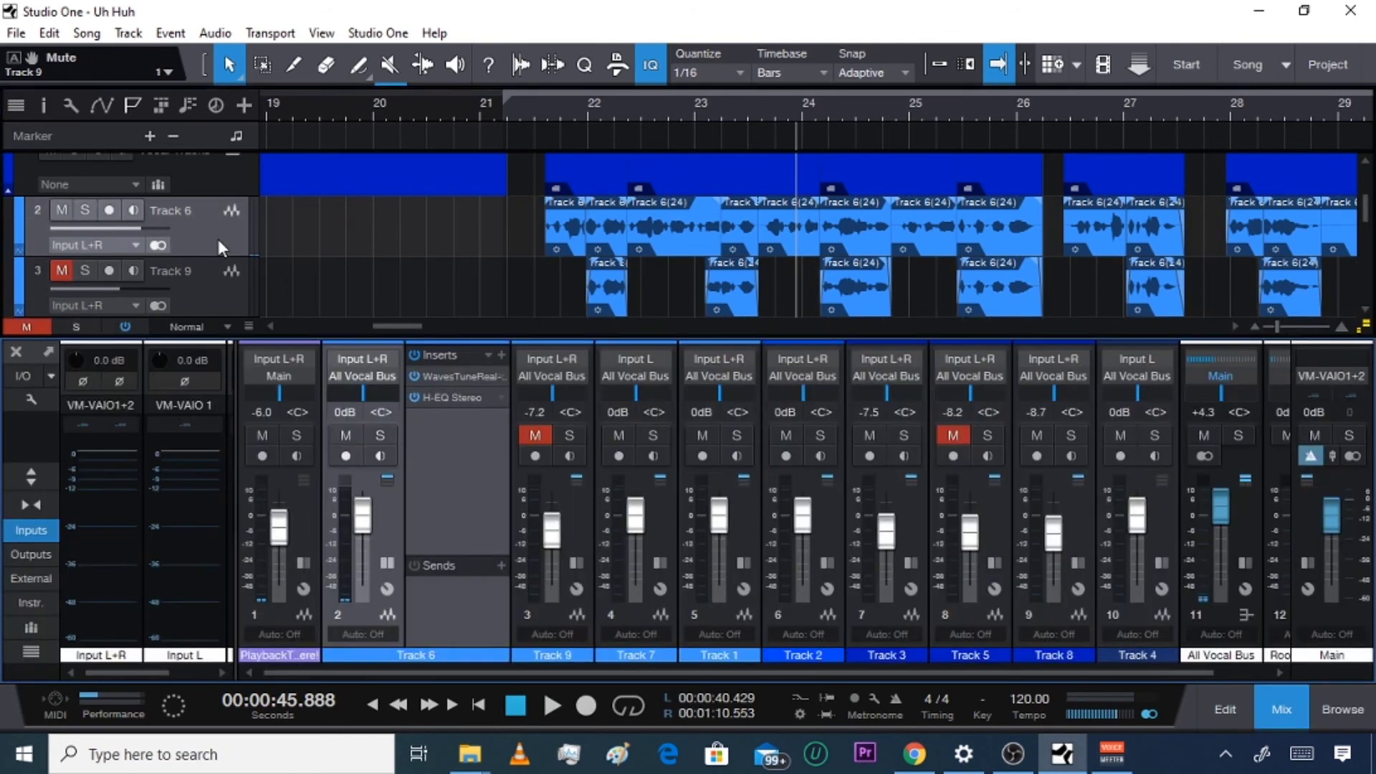
{"action": "left_click", "coordinate": [569, 514]}
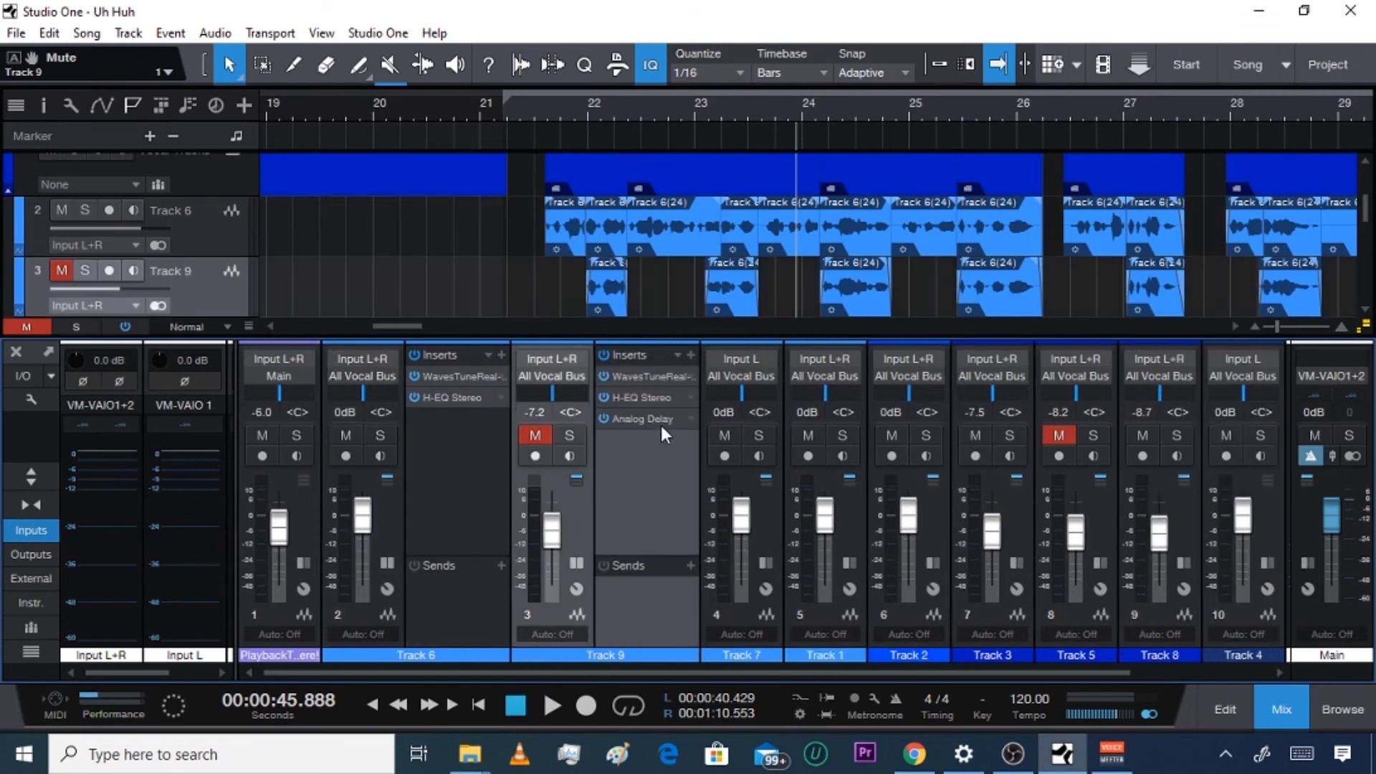
{"action": "left_click_drag", "start_coordinate": [652, 424], "coordinate": [437, 451]}
{"action": "left_click", "coordinate": [1280, 355]}
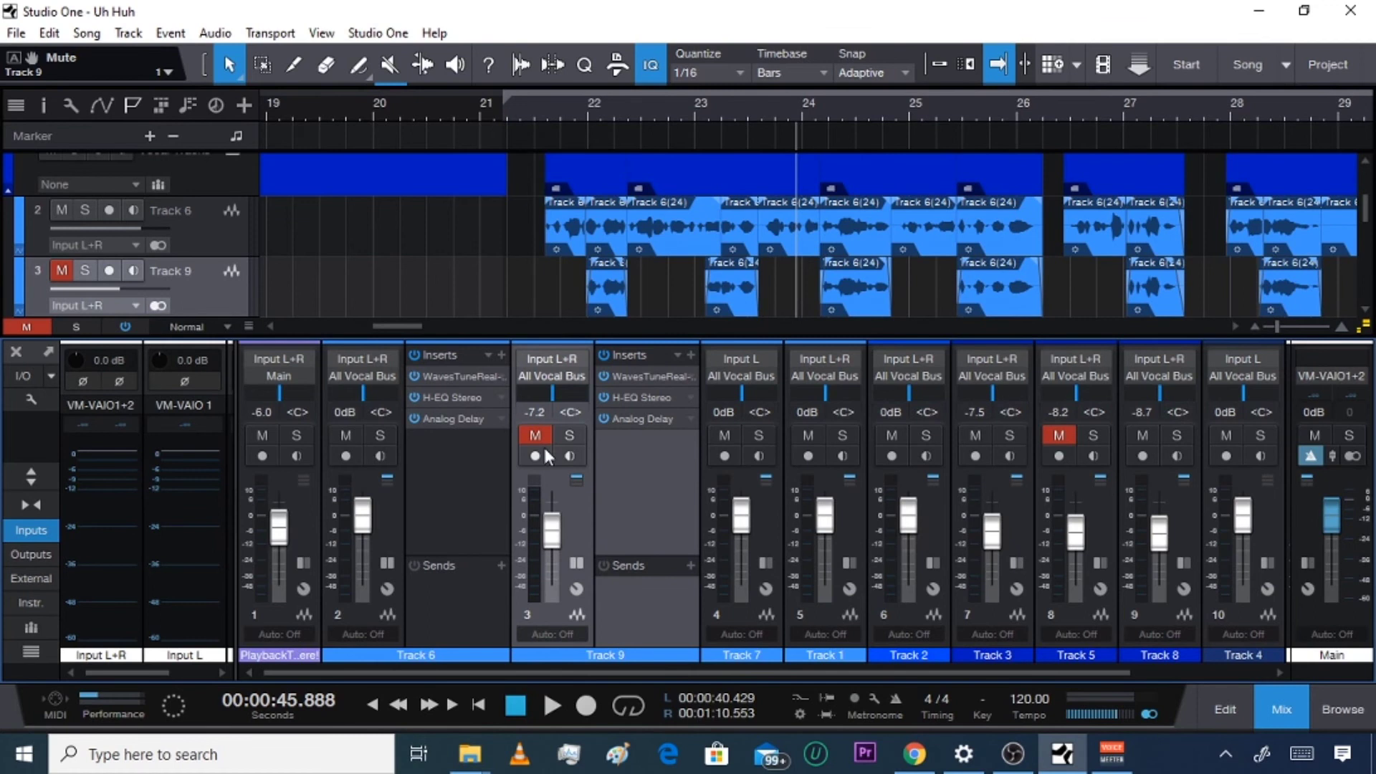
{"action": "left_click", "coordinate": [457, 420]}
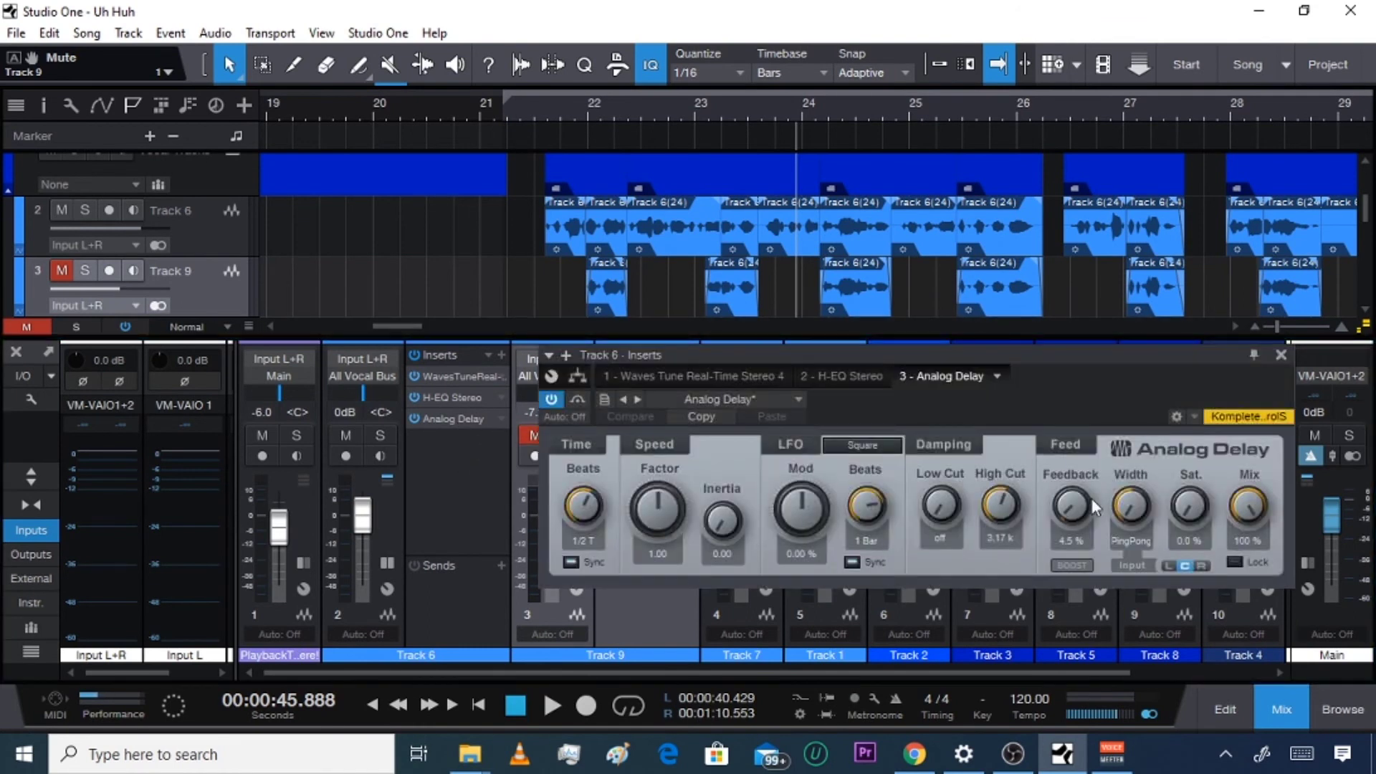
Set the mix of Track 6's Analog Delay to 20% and play the start of the verse
{"action": "left_click_drag", "start_coordinate": [1250, 508], "coordinate": [1254, 532]}
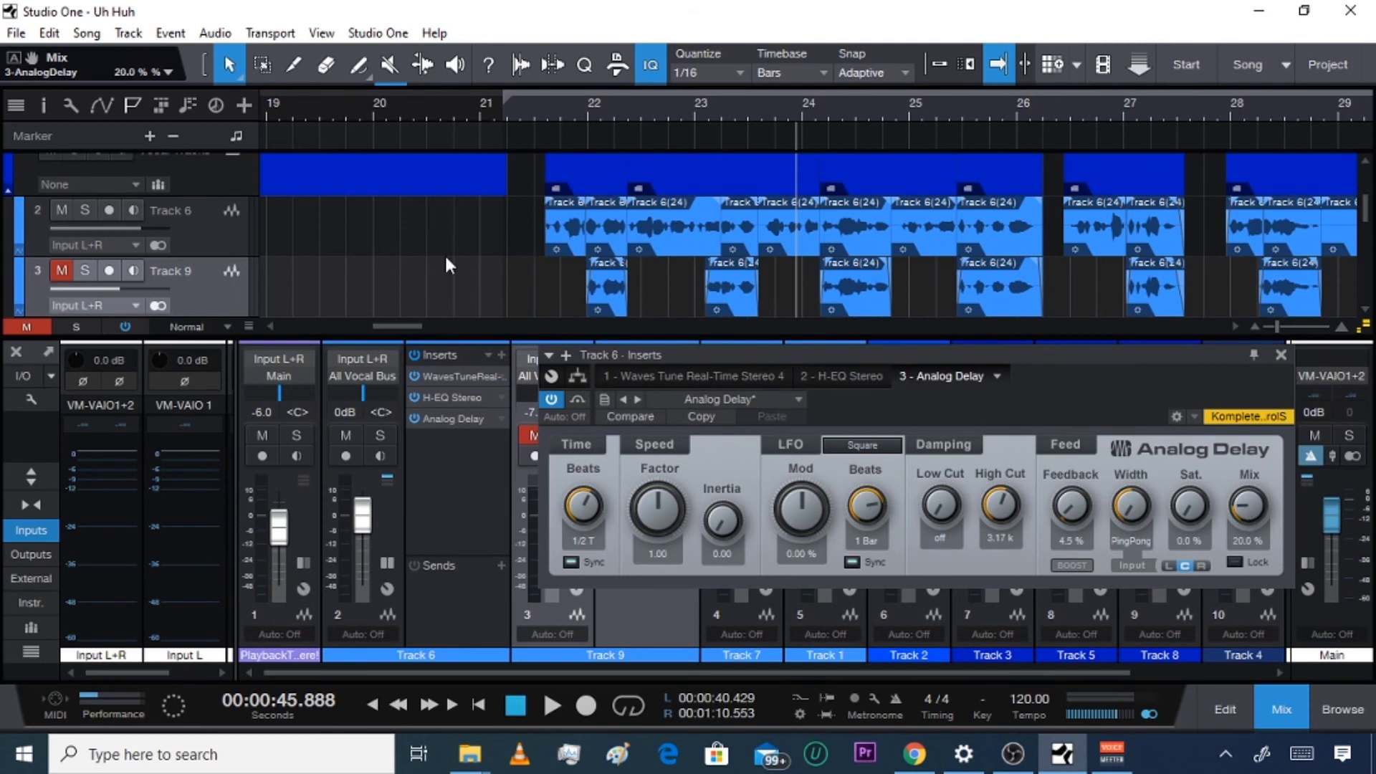
{"action": "left_click", "coordinate": [204, 238]}
{"action": "left_click", "coordinate": [540, 101]}
{"action": "key", "text": "space"}
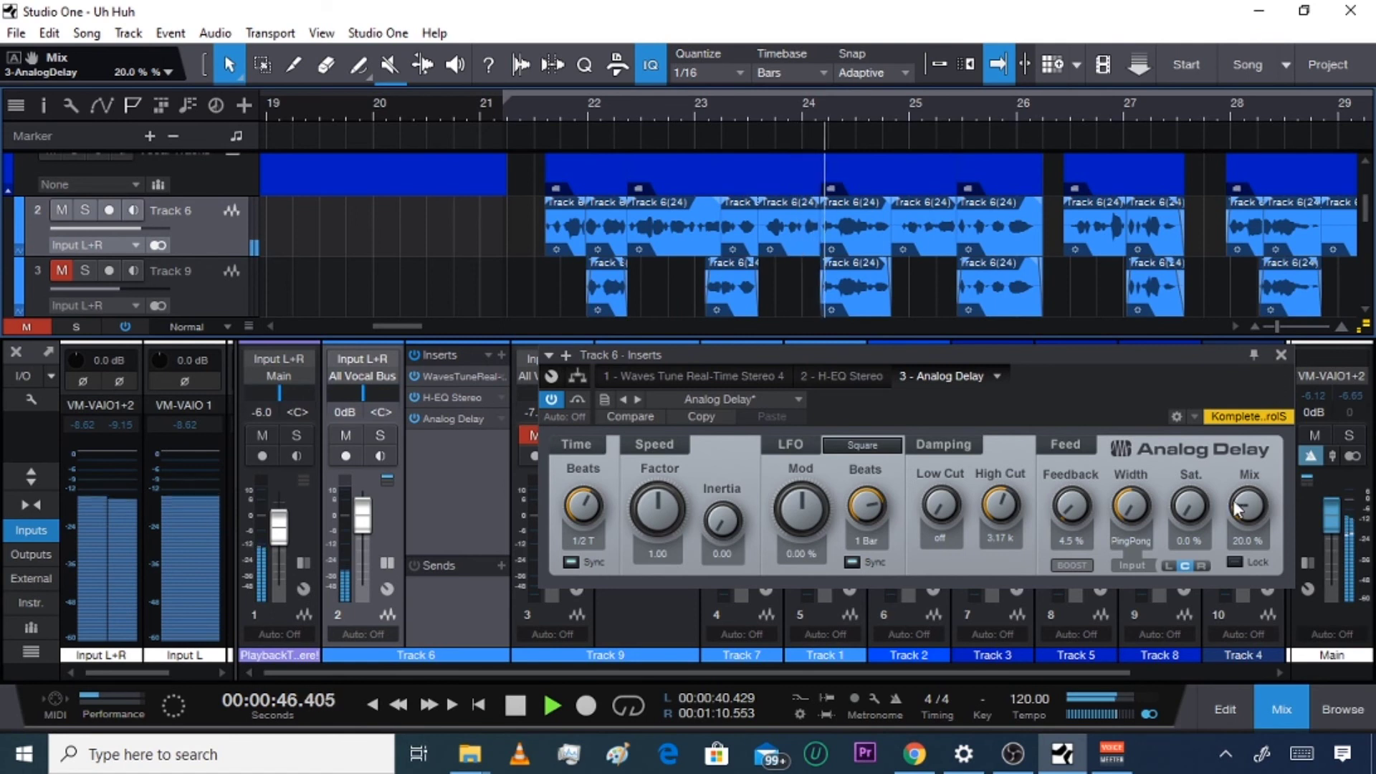
{"action": "key", "text": "space"}
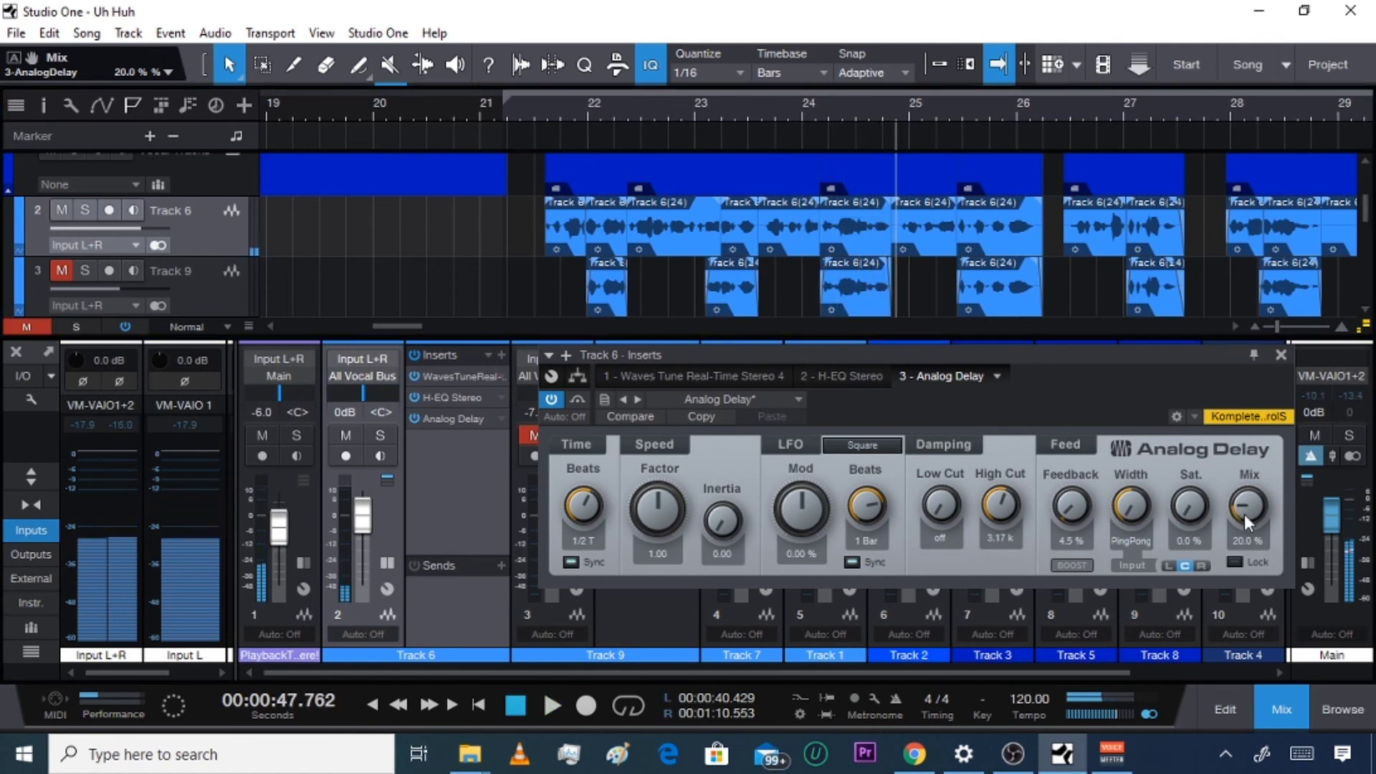
Raise the mix of Track 6's Analog Delay to 100% and audition the verse from just before its first phrase
{"action": "left_click_drag", "start_coordinate": [1244, 513], "coordinate": [1243, 336]}
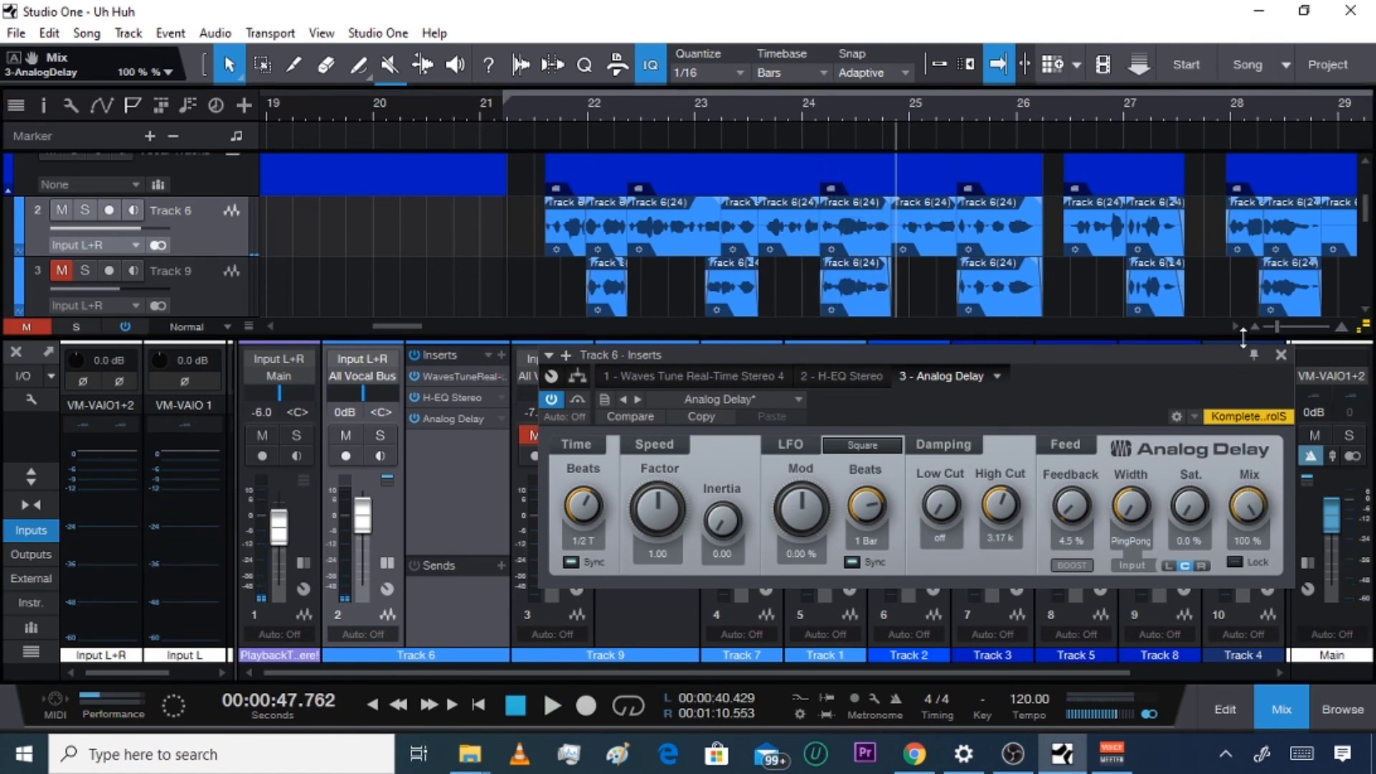
{"action": "left_click", "coordinate": [541, 115]}
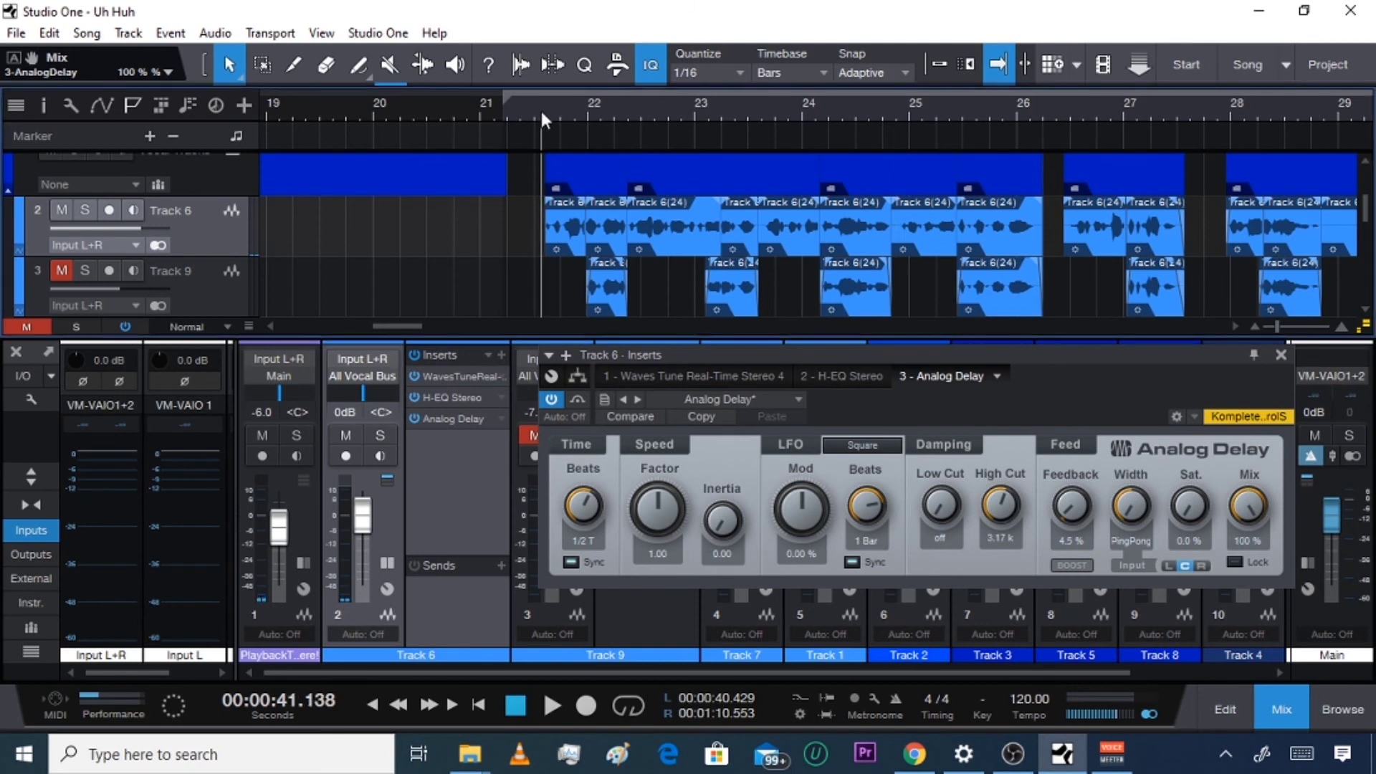
{"action": "key", "text": "space"}
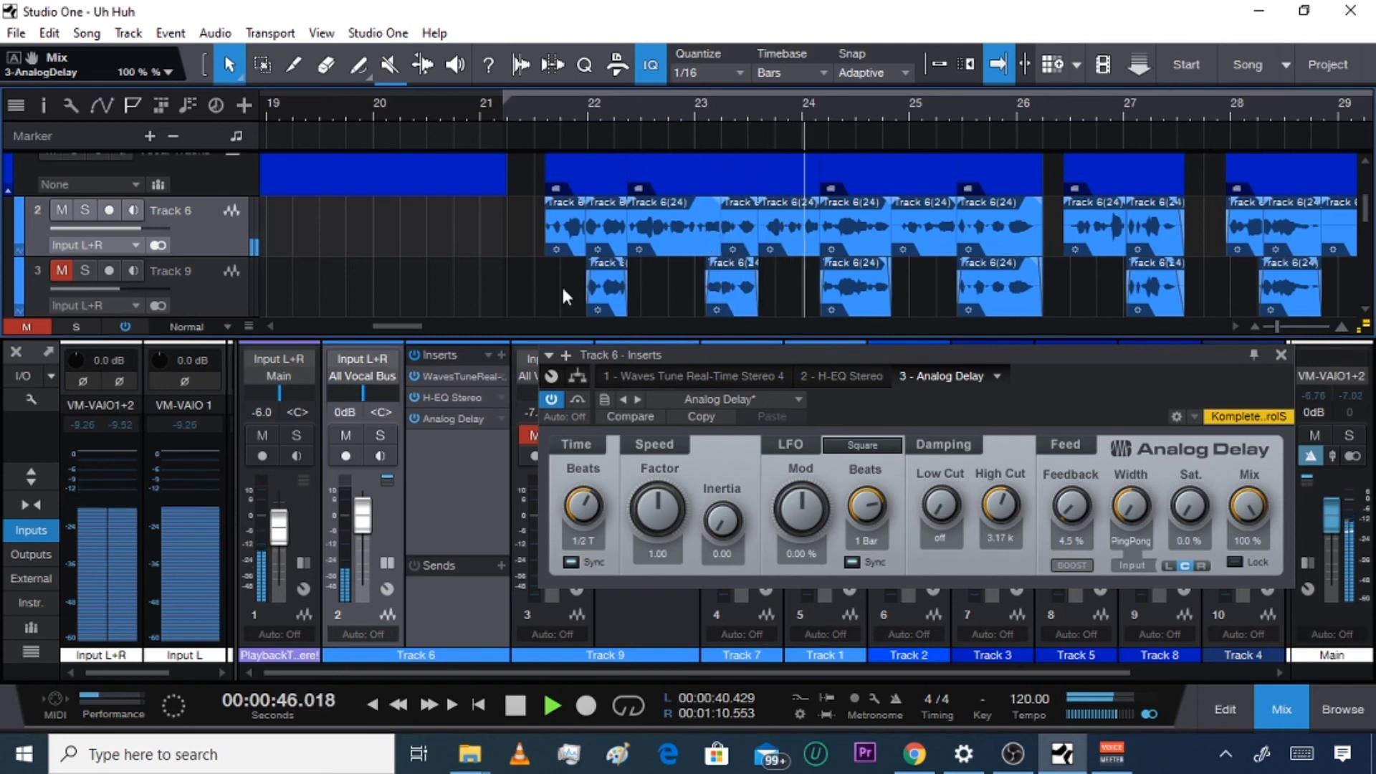
{"action": "key", "text": "space"}
{"action": "left_click", "coordinate": [529, 107]}
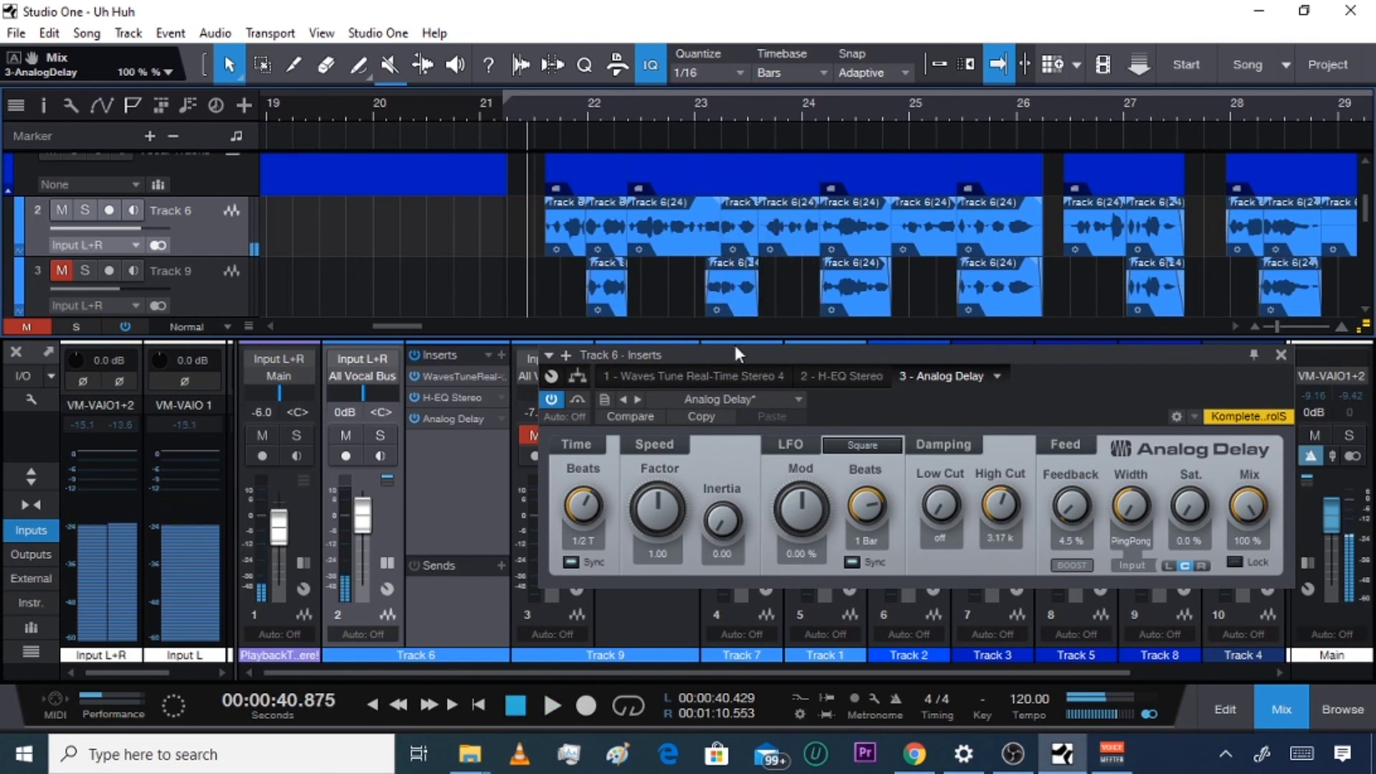
Audition Track 6 with the Analog Delay mix at 0%, and raise the mix to 19% during playback
{"action": "left_click_drag", "start_coordinate": [1257, 506], "coordinate": [1244, 522]}
{"action": "key", "text": "space"}
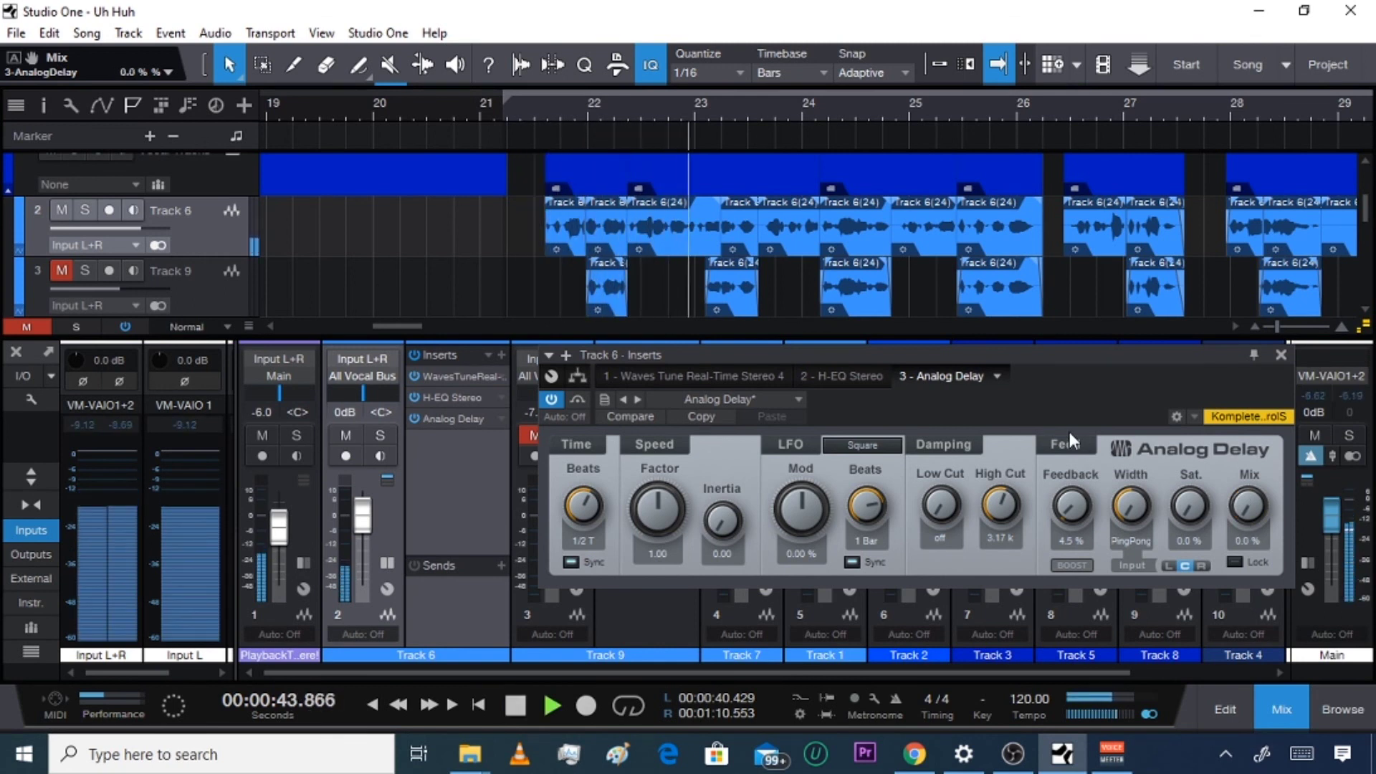
{"action": "left_click_drag", "start_coordinate": [1232, 515], "coordinate": [1248, 476]}
{"action": "key", "text": "space"}
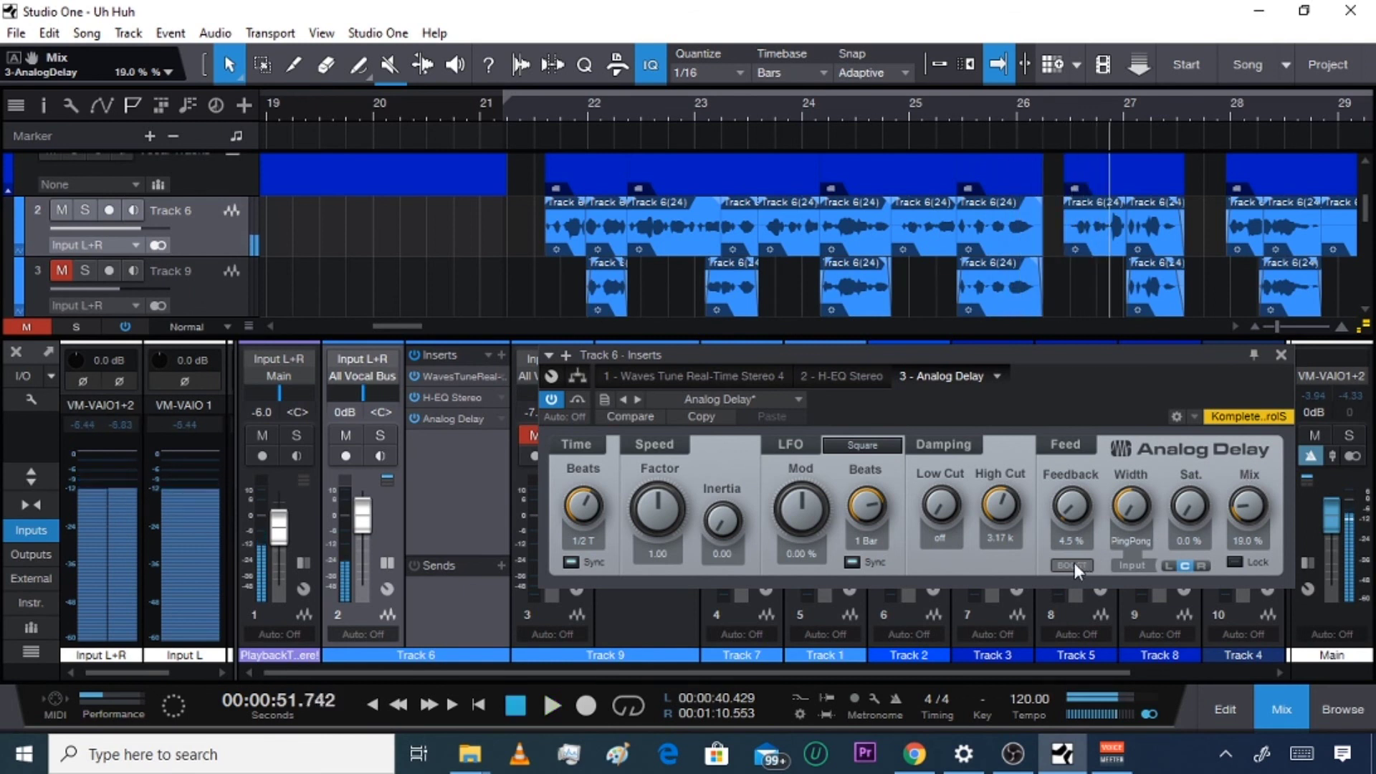
Enable the feedback boost on Track 6's Analog Delay and play the verse through to bar 30
{"action": "left_click", "coordinate": [1073, 562]}
{"action": "key", "text": "space"}
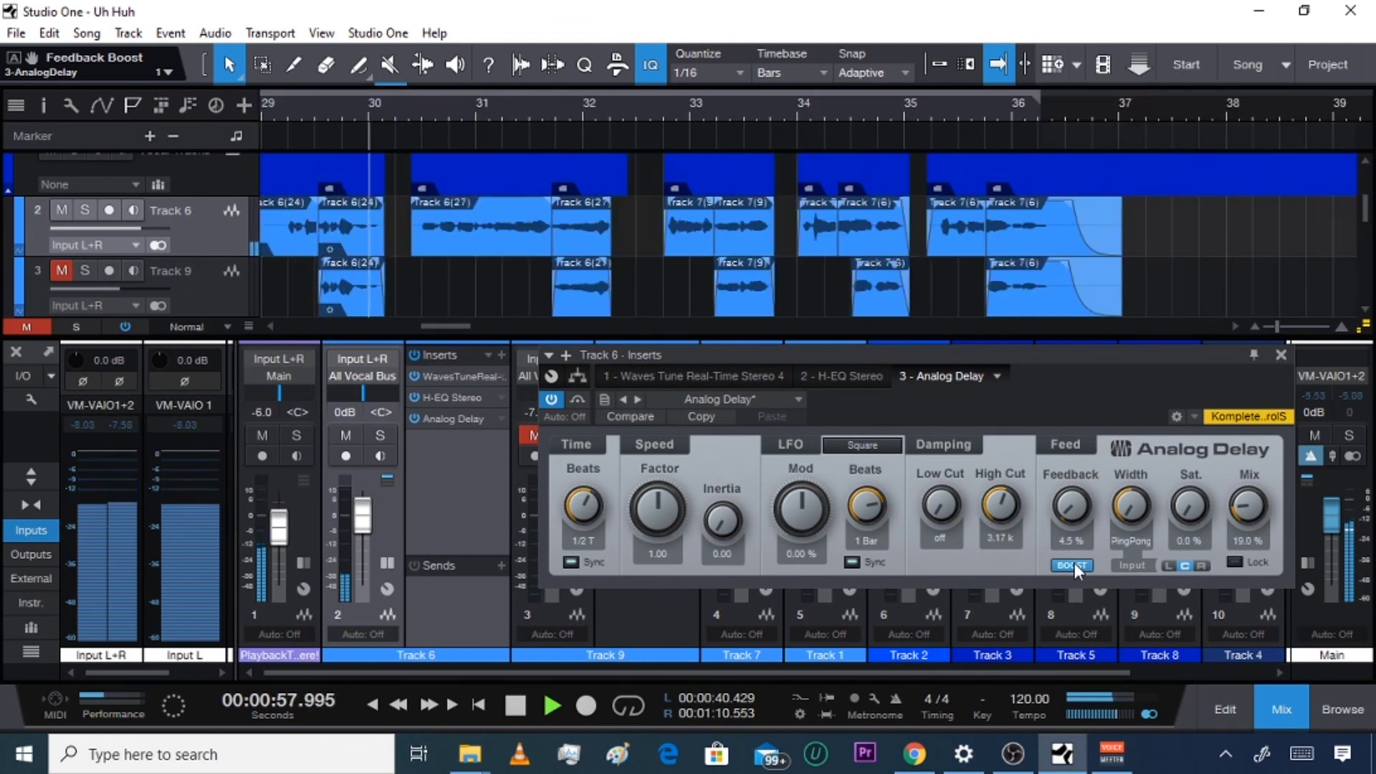
{"action": "key", "text": "space"}
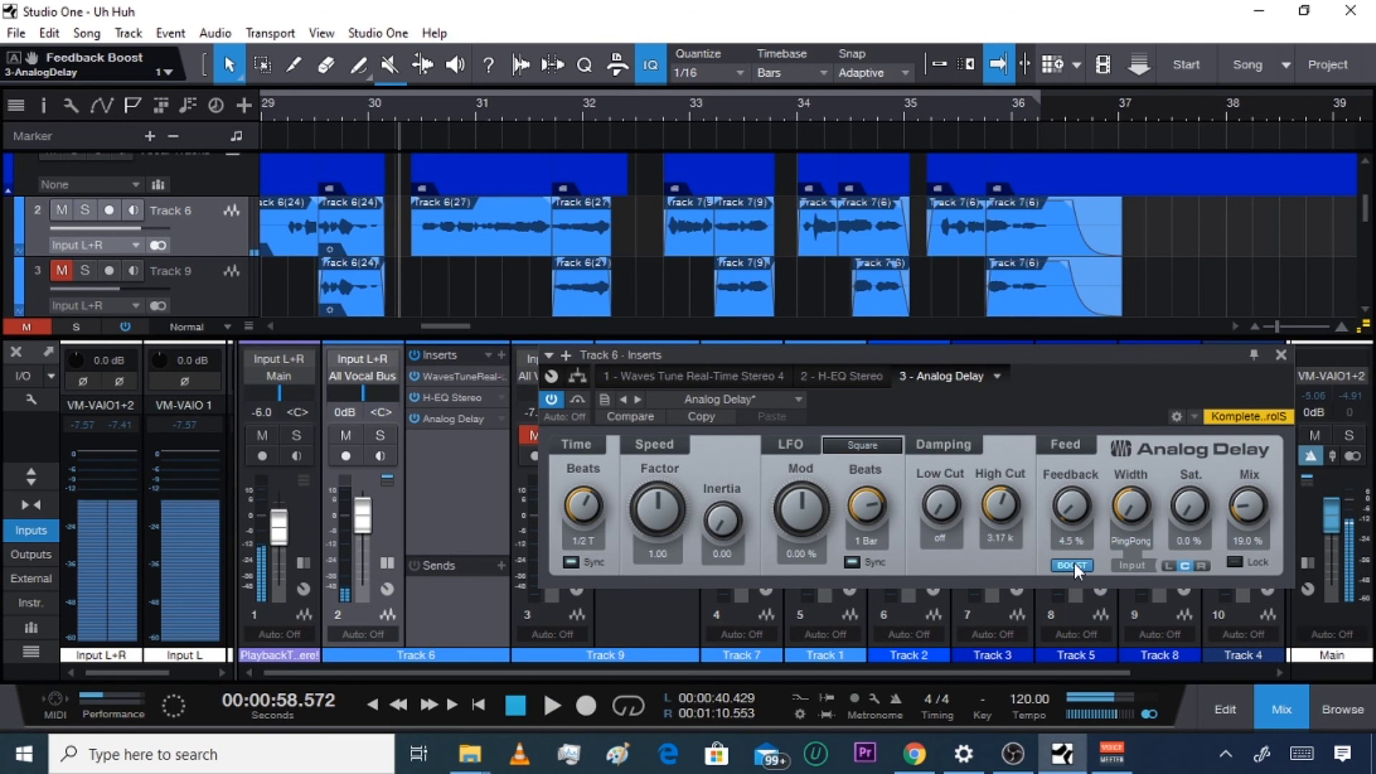
Close Track 6's Analog Delay settings and hide the mixer to show the verse clips in the full arrangement
{"action": "left_click", "coordinate": [1280, 354]}
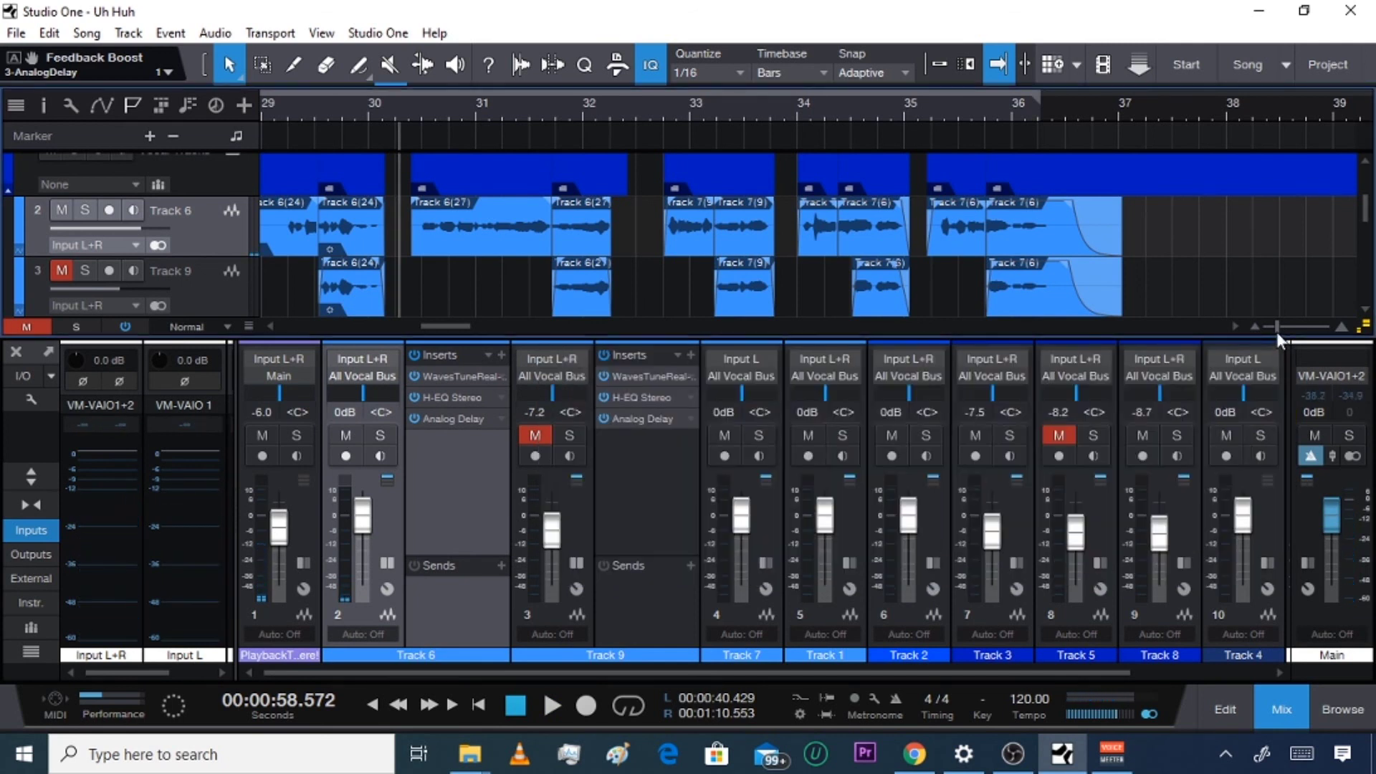
{"action": "left_click_drag", "start_coordinate": [1275, 332], "coordinate": [1270, 332]}
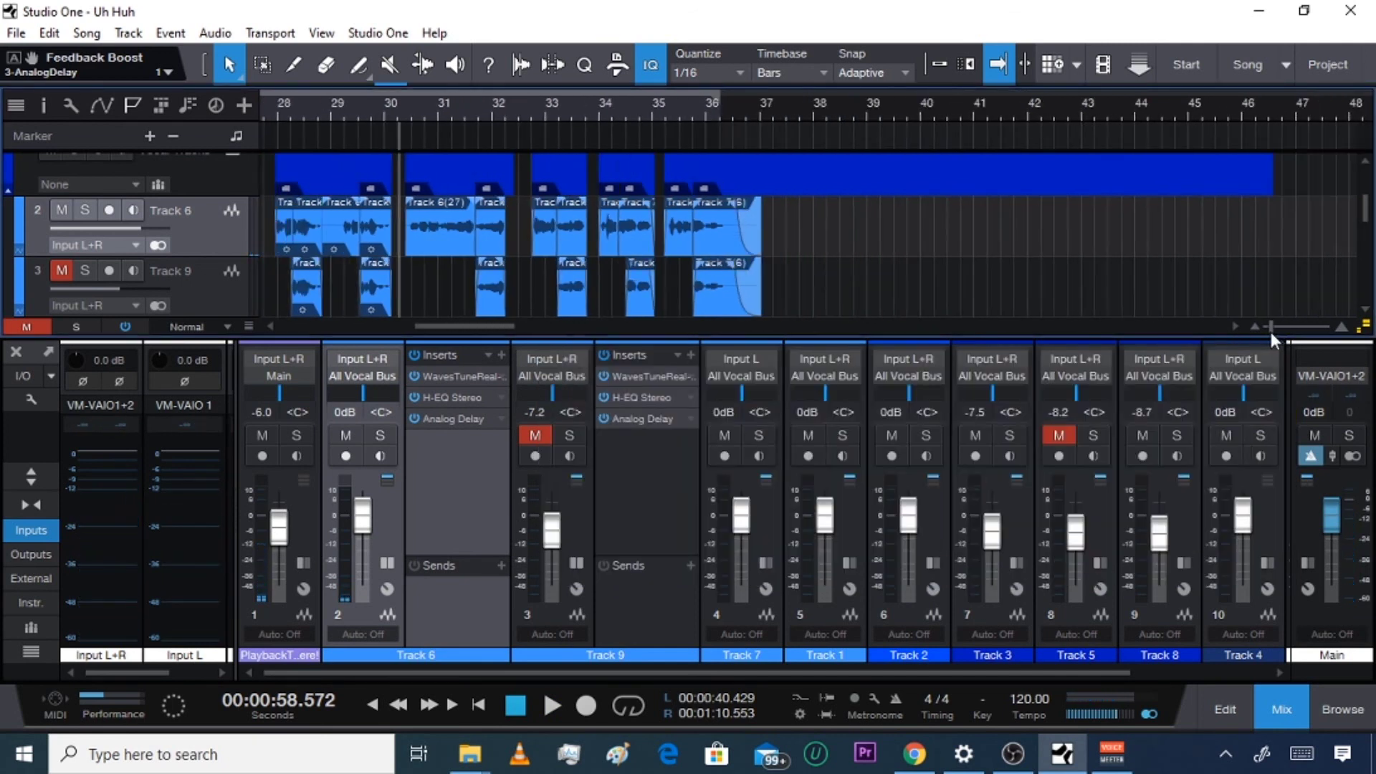
{"action": "left_click", "coordinate": [1280, 710]}
{"action": "left_click_drag", "start_coordinate": [485, 671], "coordinate": [413, 684]}
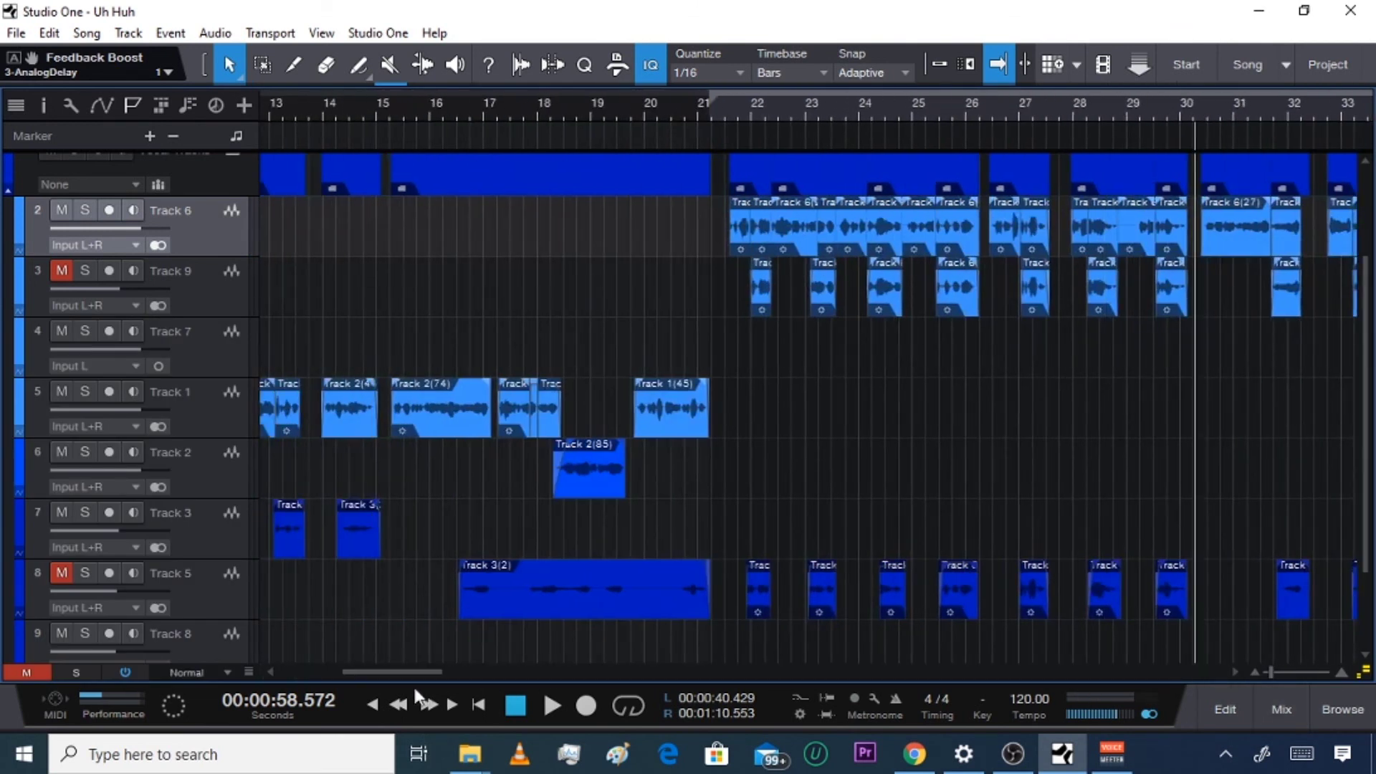